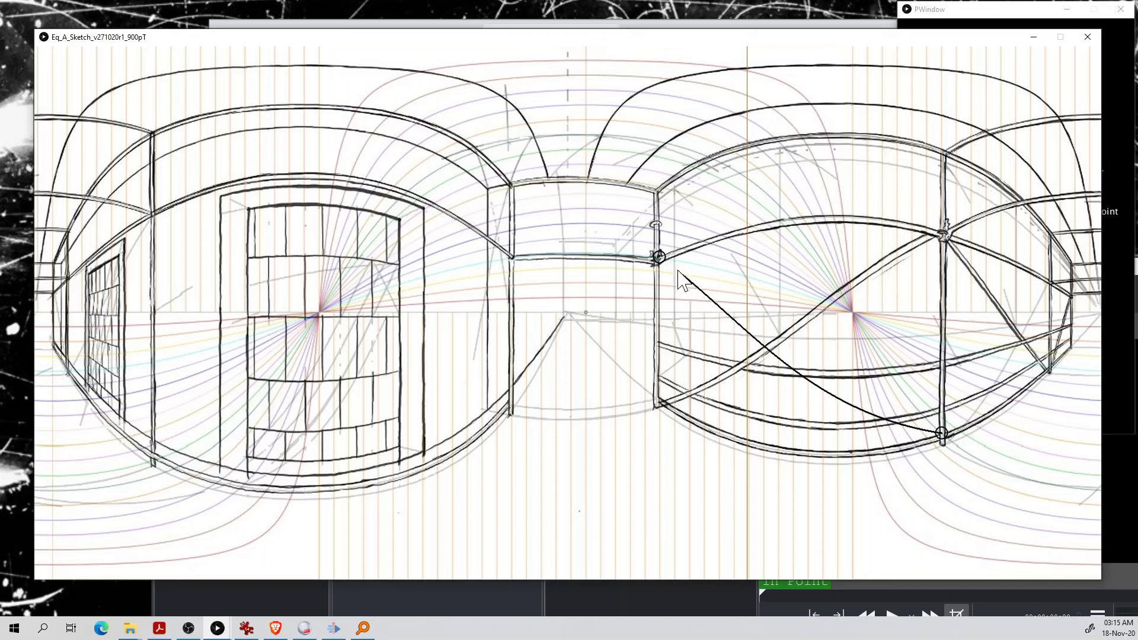
- Set two reference points for a diagonal line in the room sketch, and look around its panorama in FSPViewer
click(659, 255)
click(941, 438)
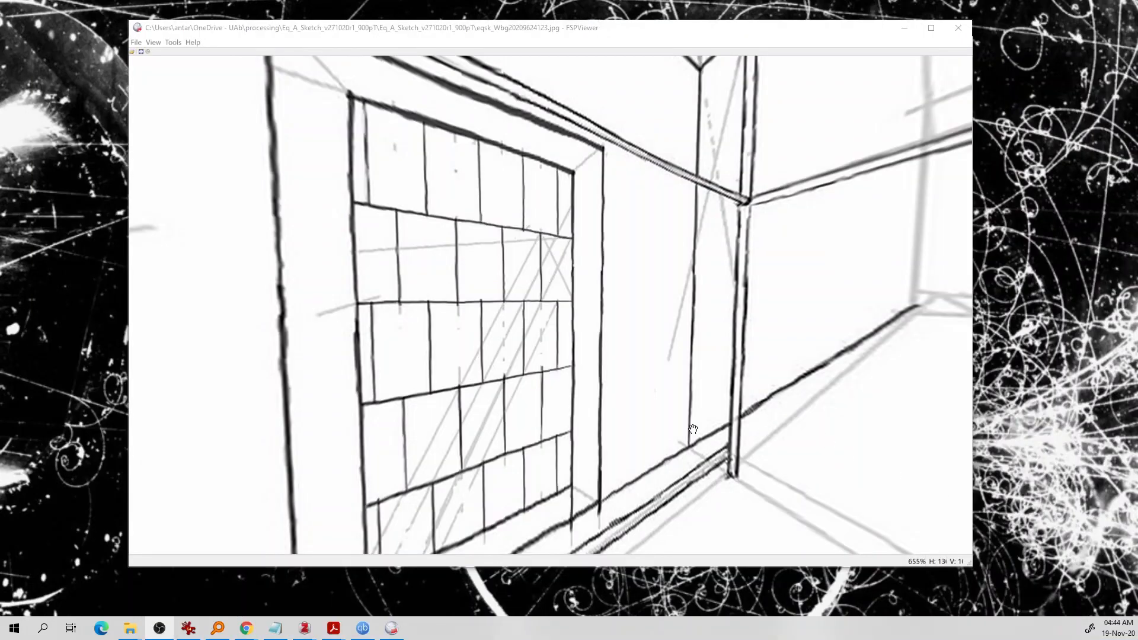
drag(693, 428, 662, 428)
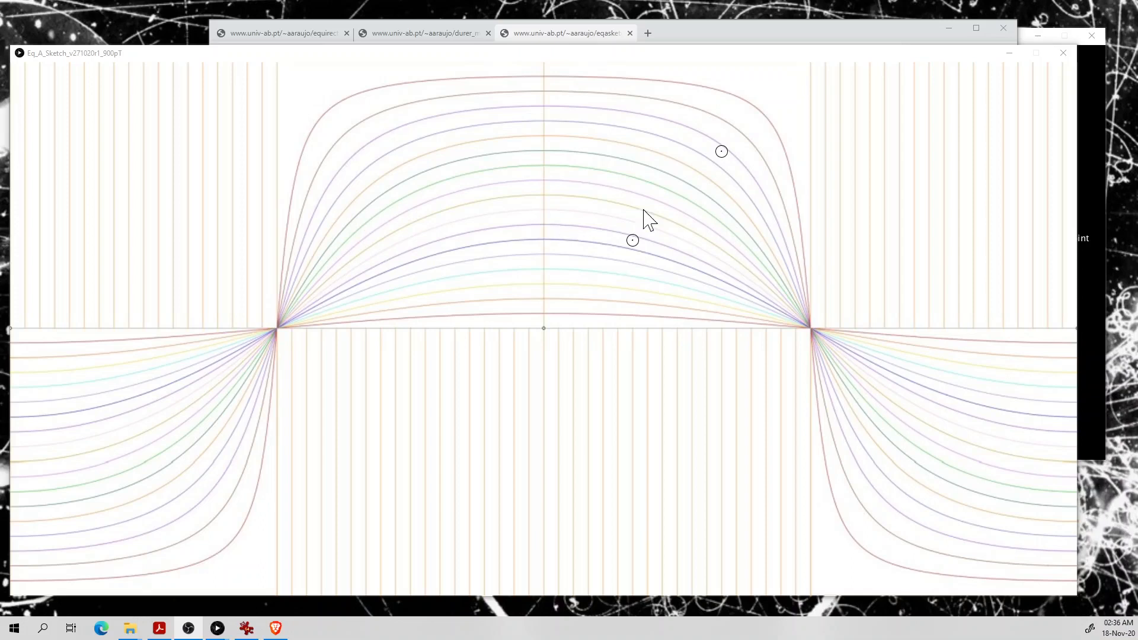
- Reposition the two reference points around the empty grid and draw a thin equirectangular line through their final positions
click(613, 169)
click(554, 212)
click(772, 224)
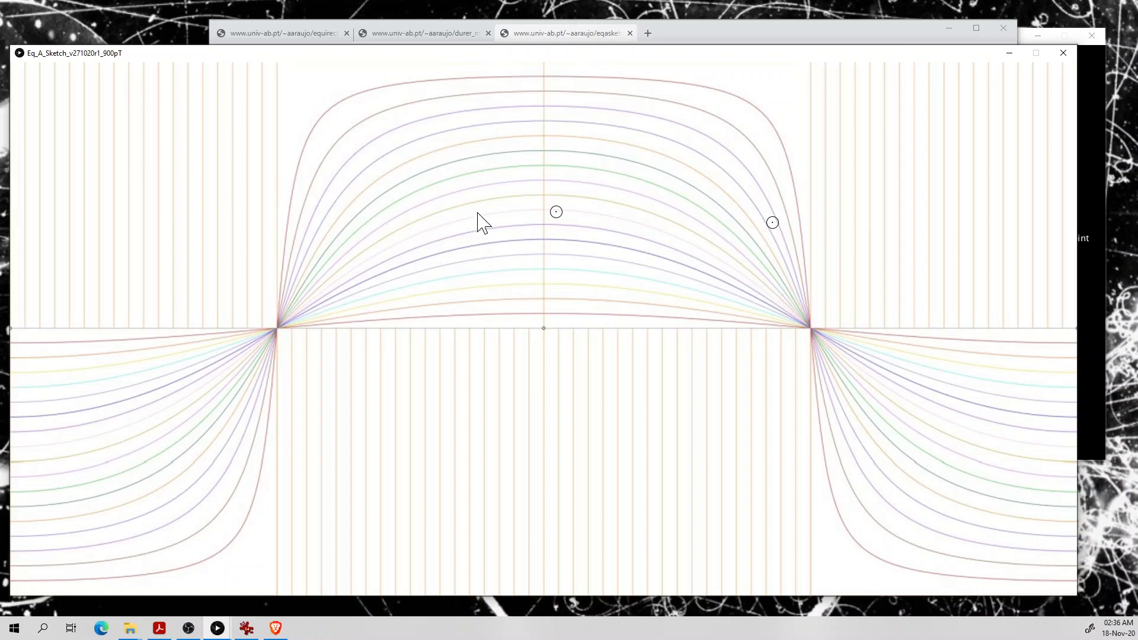
click(447, 153)
click(711, 308)
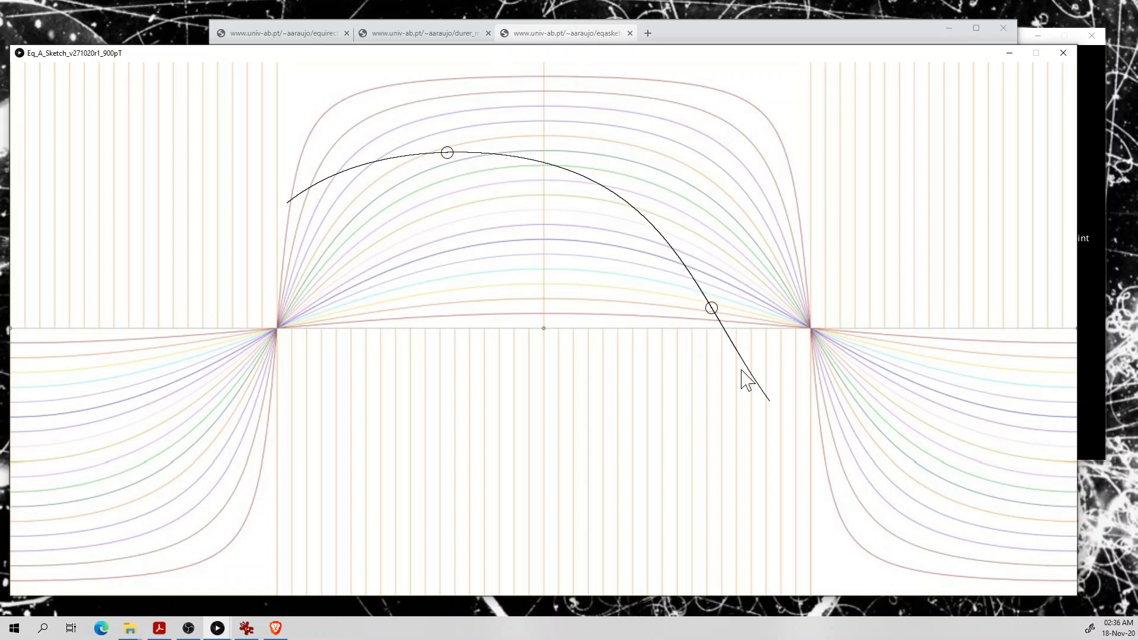
- Draw three thicker equirectangular lines across the grid with pencil size 3, each through a different pair of reference points
click(498, 135)
click(690, 449)
mouse_move(761, 471)
mouse_down()
mouse_move(692, 453)
mouse_move(607, 243)
mouse_move(505, 108)
mouse_move(214, 113)
mouse_move(325, 107)
mouse_move(811, 526)
mouse_move(961, 479)
mouse_up()
click(345, 230)
click(602, 491)
mouse_move(602, 491)
mouse_down()
mouse_move(168, 180)
mouse_move(437, 270)
mouse_move(742, 490)
mouse_move(691, 481)
mouse_up()
click(349, 345)
click(707, 149)
mouse_move(707, 149)
mouse_down()
mouse_move(599, 160)
mouse_move(237, 340)
mouse_move(175, 384)
mouse_up()
mouse_move(474, 172)
mouse_down()
mouse_move(826, 133)
mouse_move(860, 142)
mouse_up()
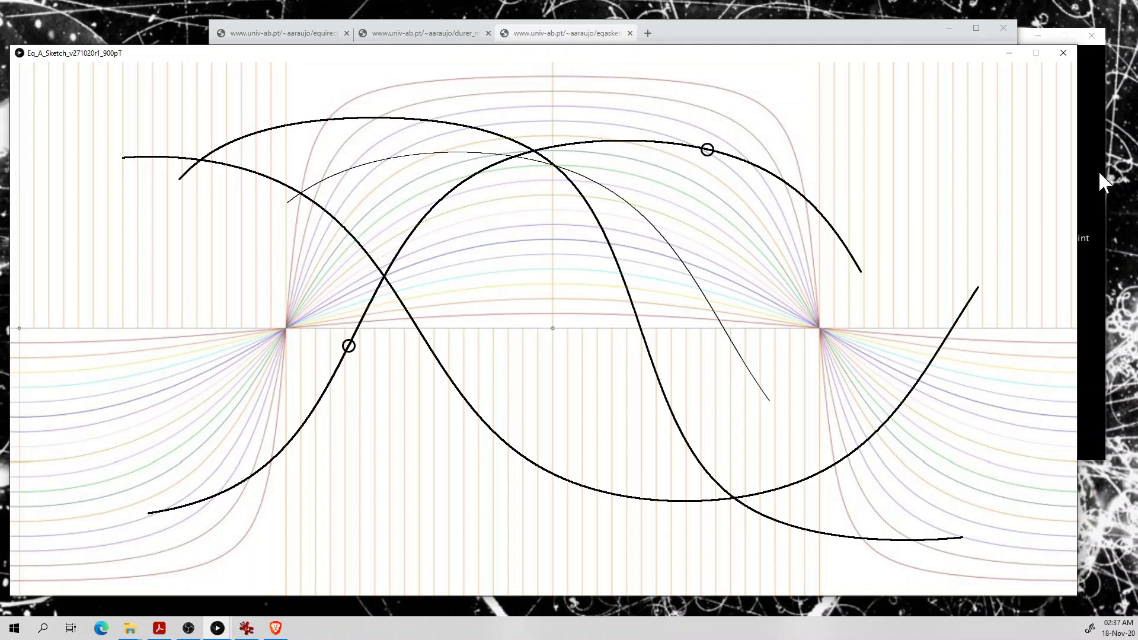
- Bring up the list of keyboard commands, and review the download and description sections of the Eq A Sketch 360 web page
click(1098, 186)
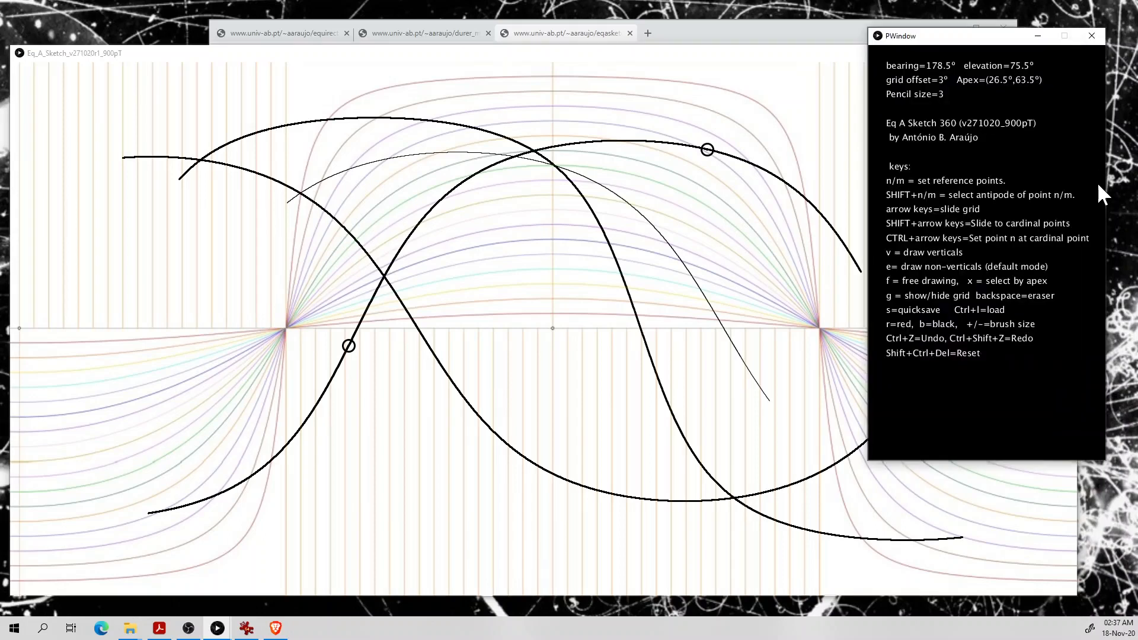
click(730, 42)
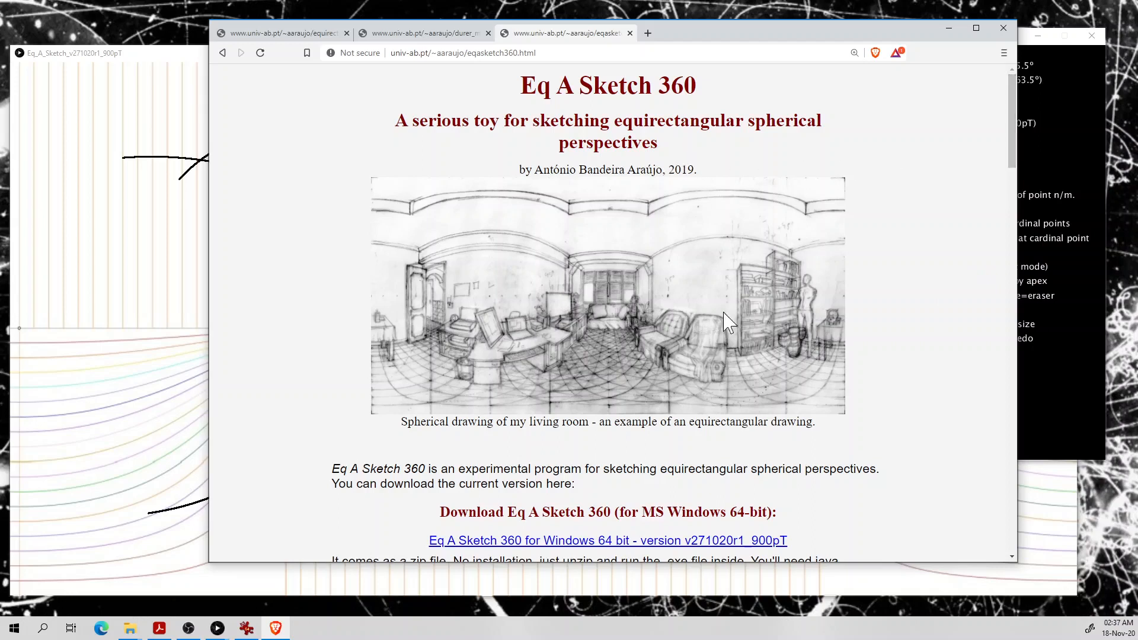
drag(1015, 157, 1018, 275)
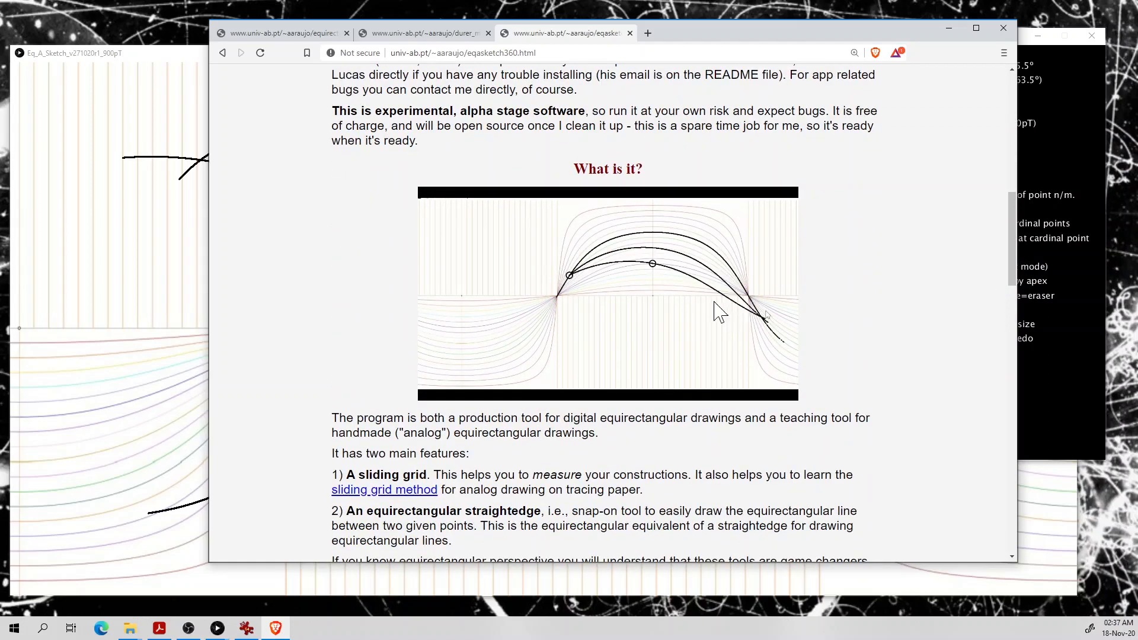
drag(1019, 265, 1004, 208)
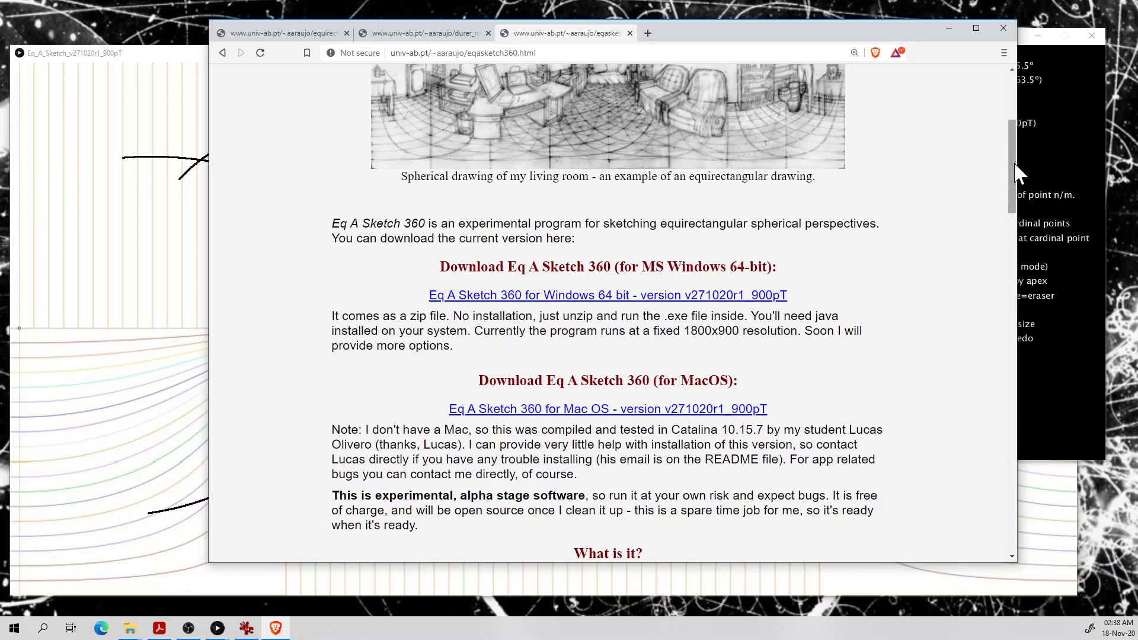
drag(1015, 167, 1015, 172)
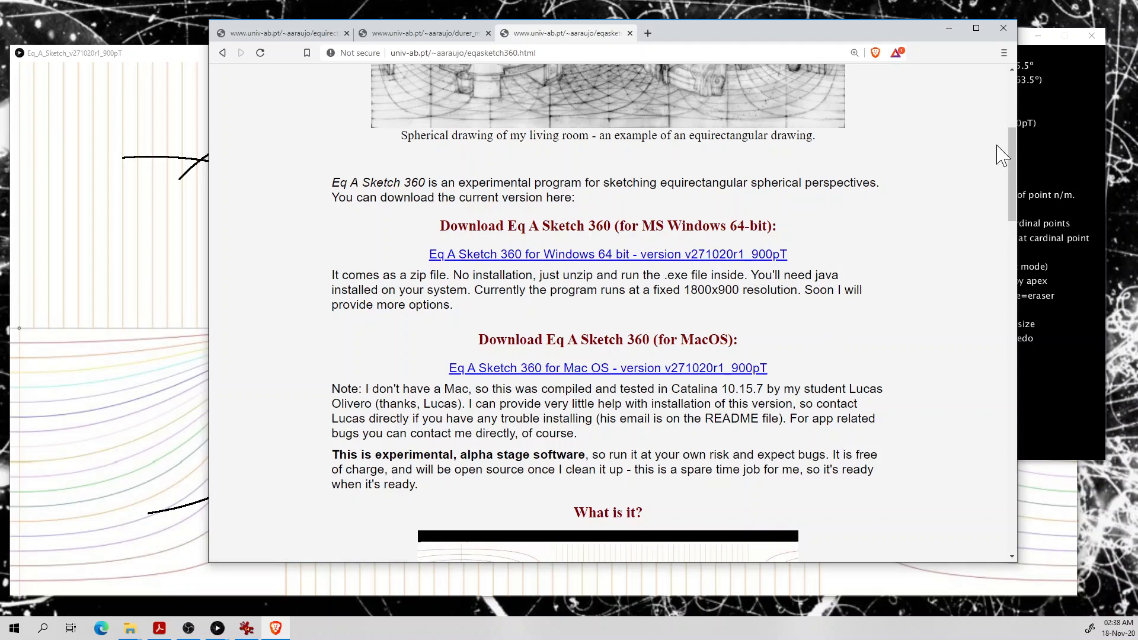
mouse_move(1009, 162)
mouse_down()
mouse_move(1014, 206)
mouse_move(1008, 130)
mouse_up()
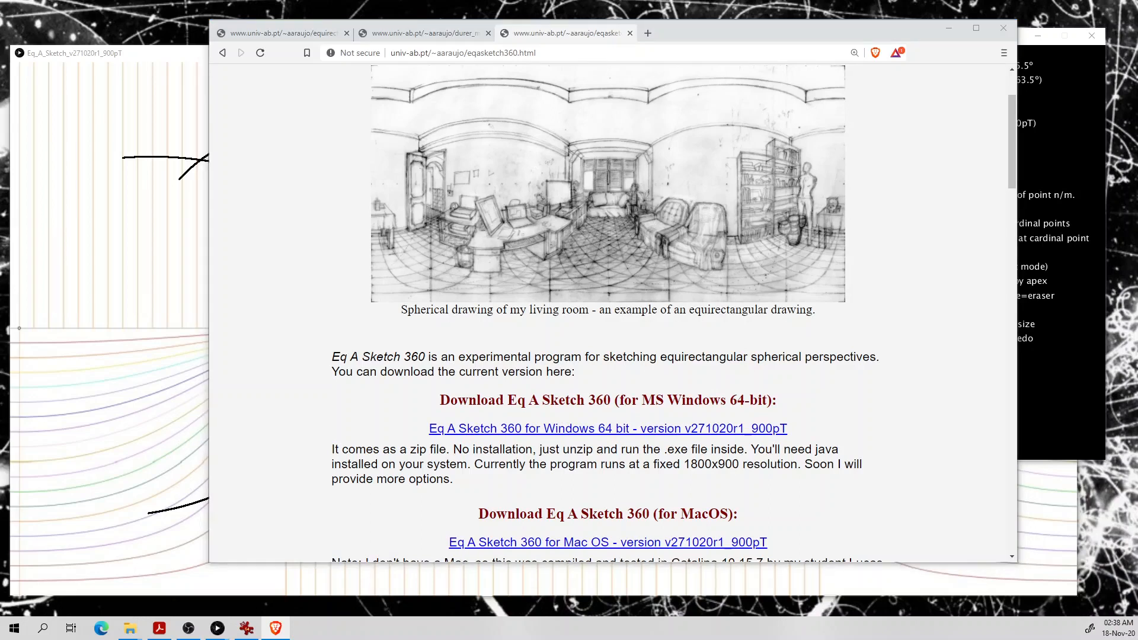
- Switch to File Explorer, enlarge the Eq_A_Sketch_v271020r1_900pT folder window and select Eq_A_Sketch_v271020r1_900pT.exe
key(alt+Tab)
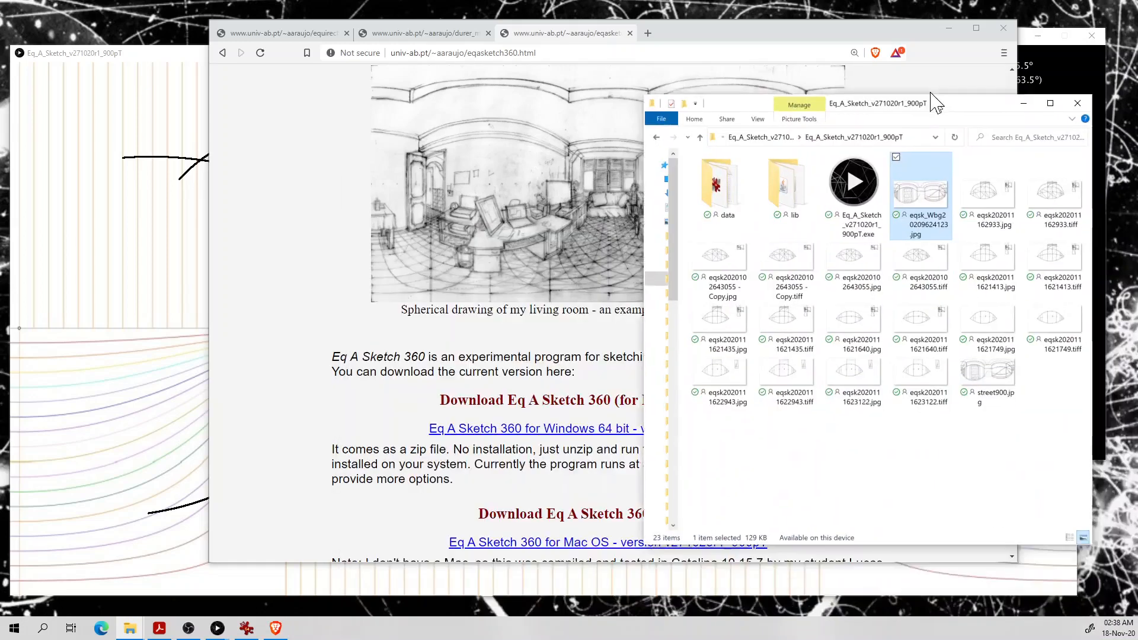
drag(932, 101, 604, 56)
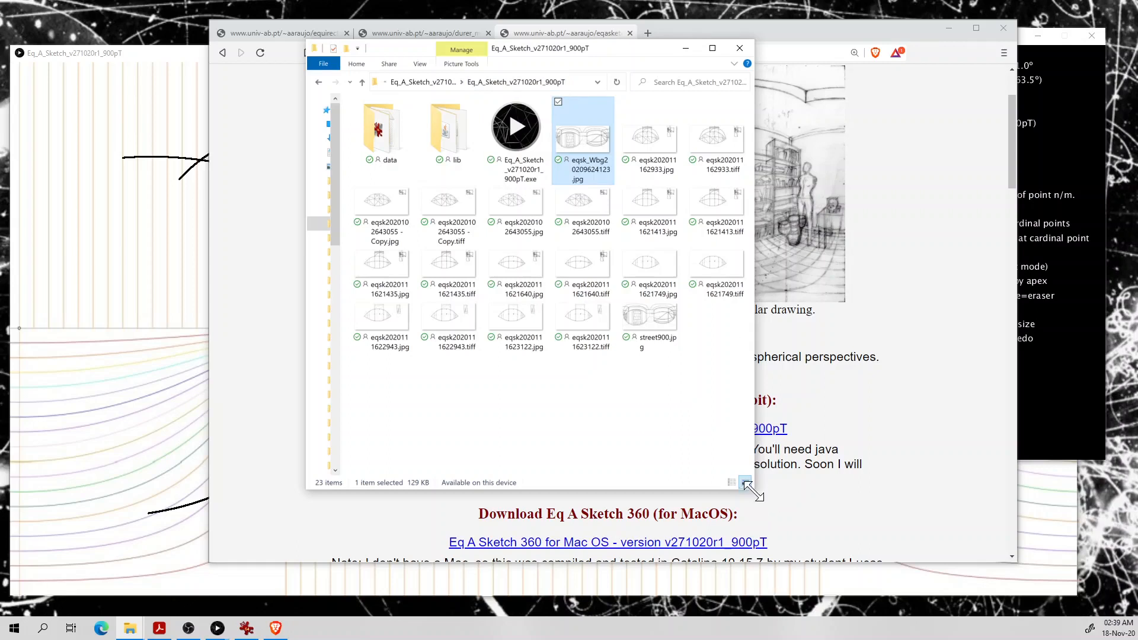
drag(750, 488, 903, 552)
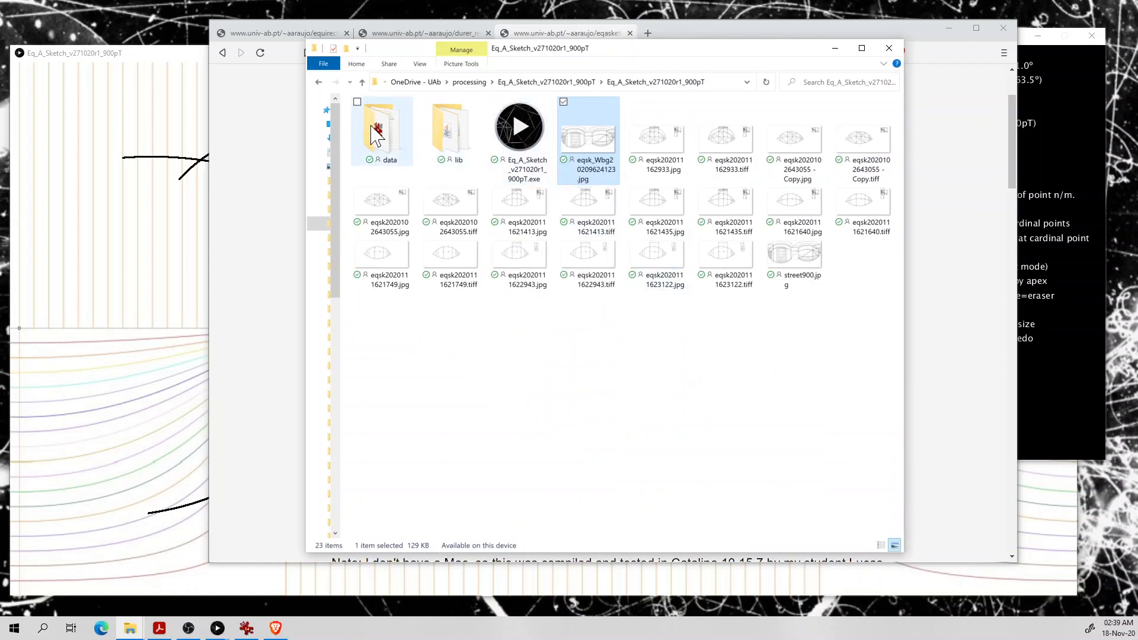
click(524, 135)
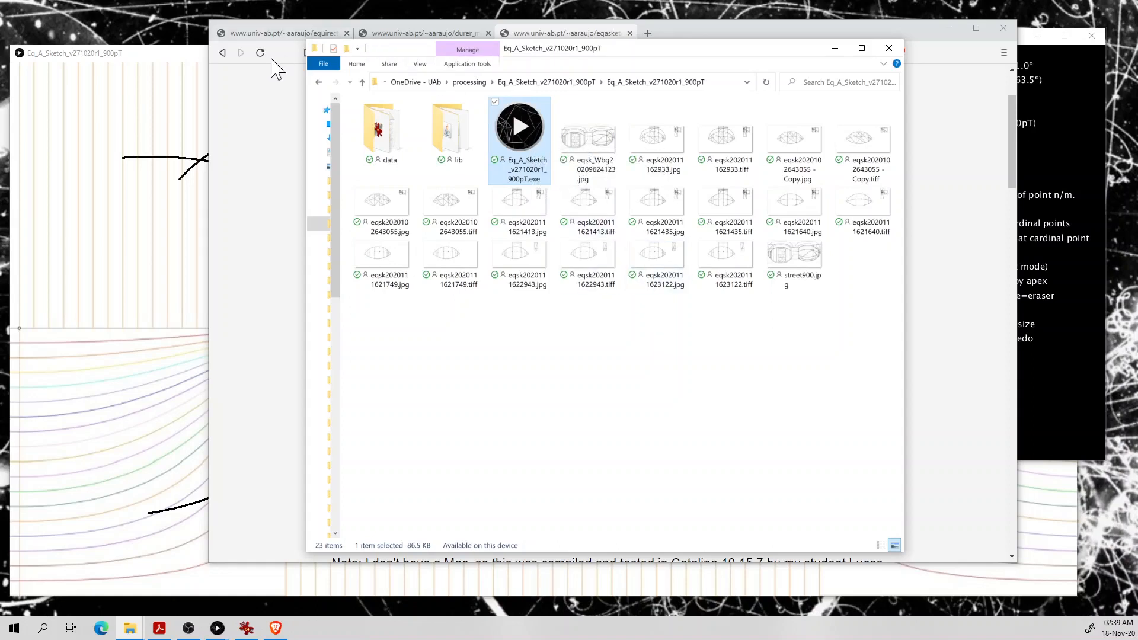
- Switch back to Eq A Sketch 360 and move the drawing window and the key list window so they overlap less
click(141, 68)
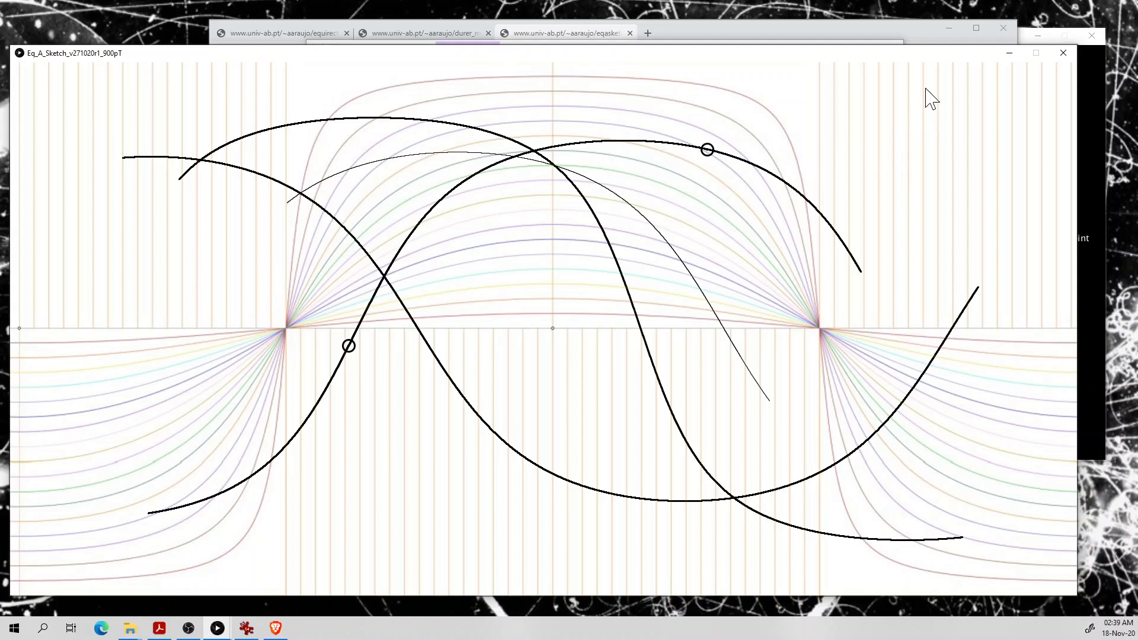
click(1092, 143)
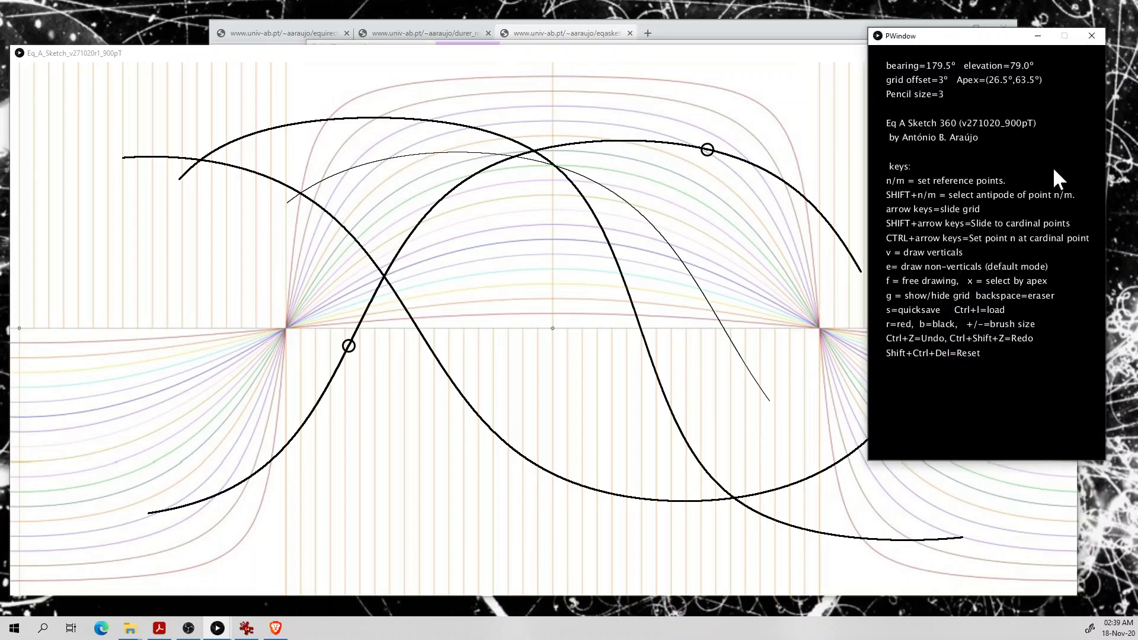
drag(1003, 40, 966, 27)
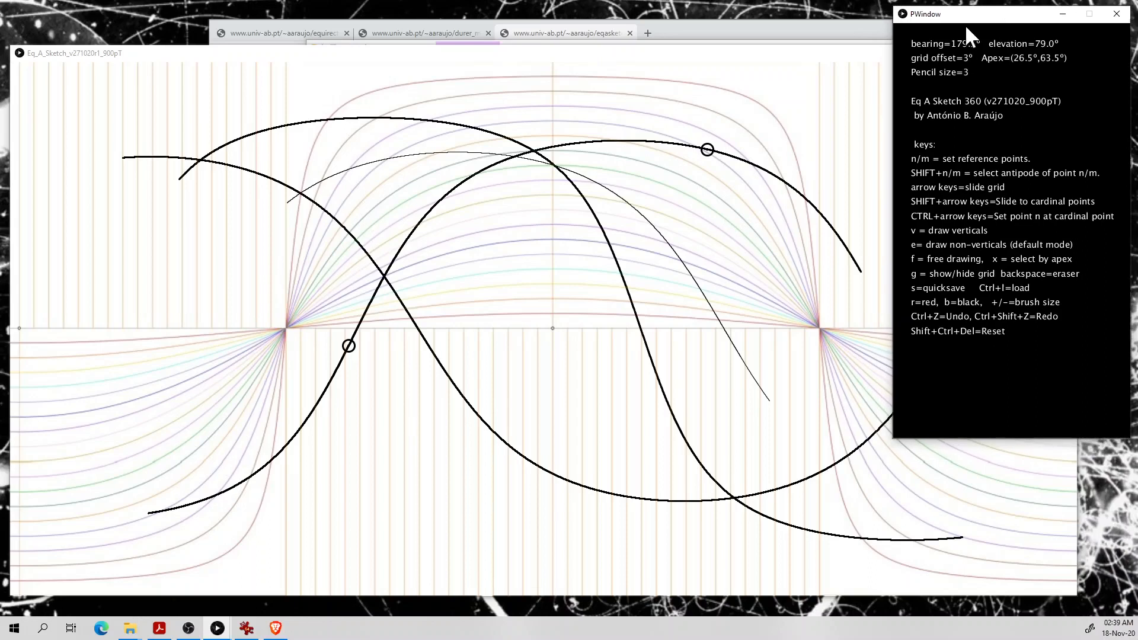
click(860, 66)
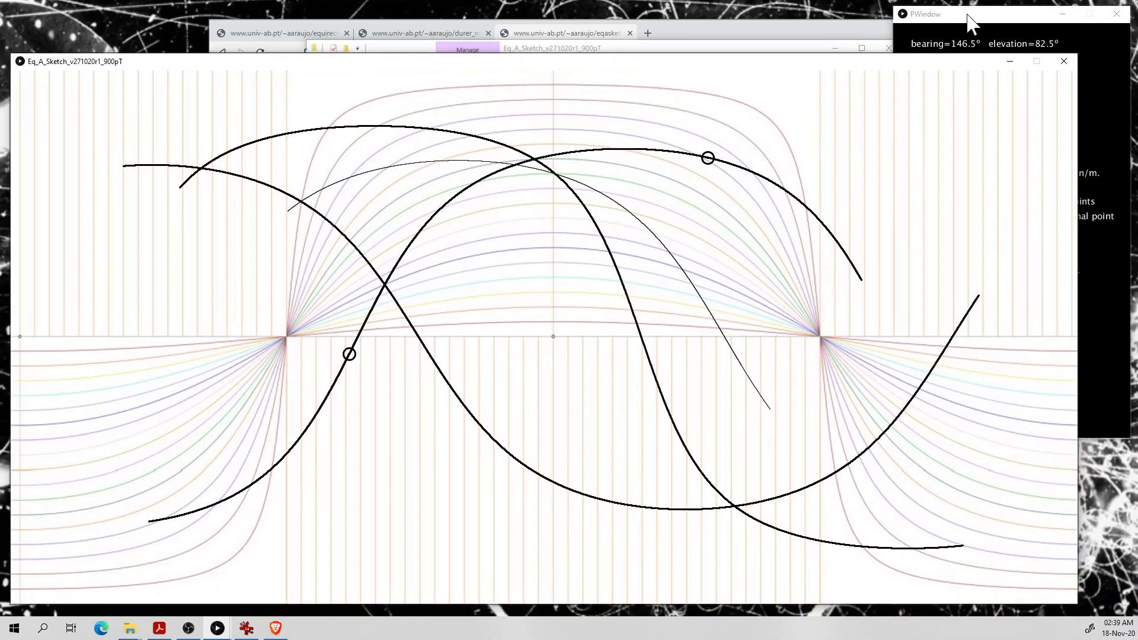
click(1003, 23)
drag(1004, 23, 991, 22)
click(537, 75)
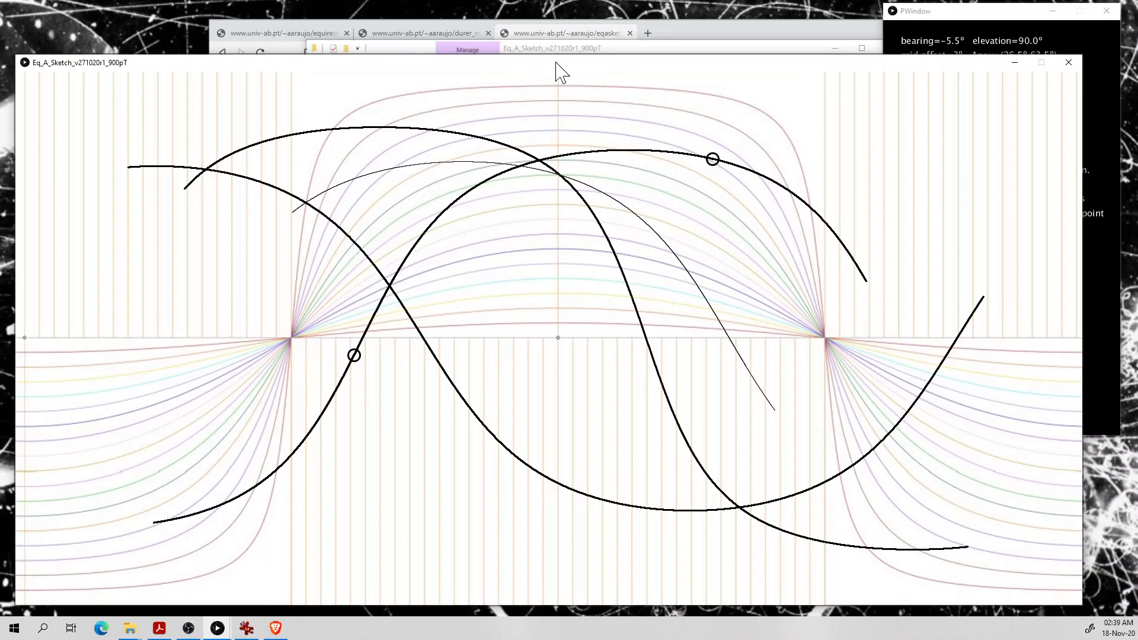
drag(555, 62, 548, 65)
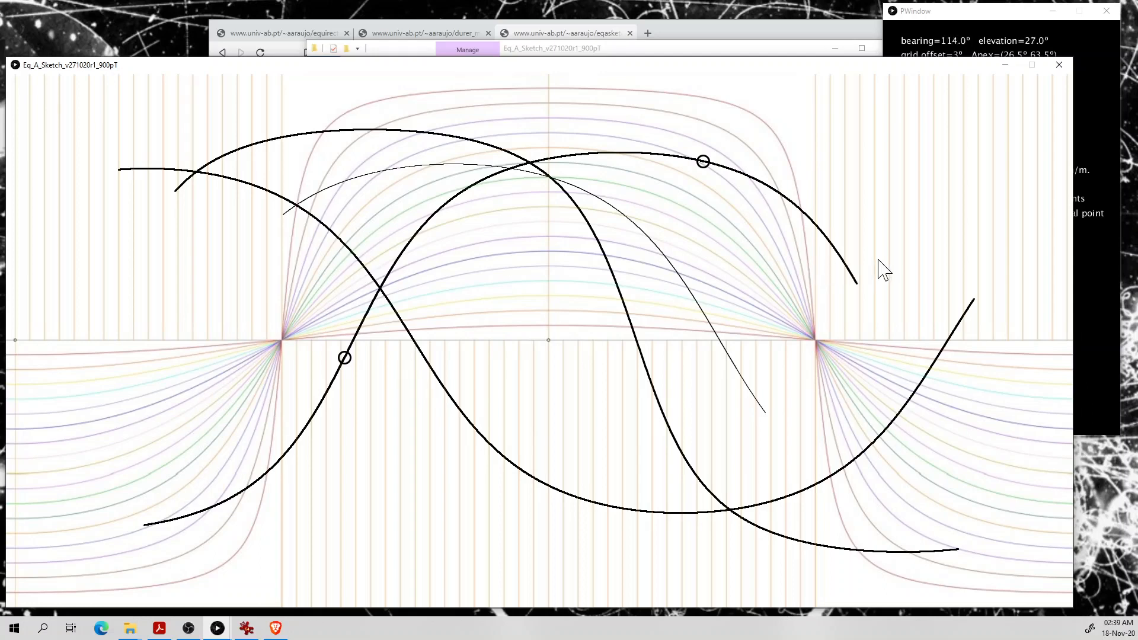
drag(995, 18, 1008, 14)
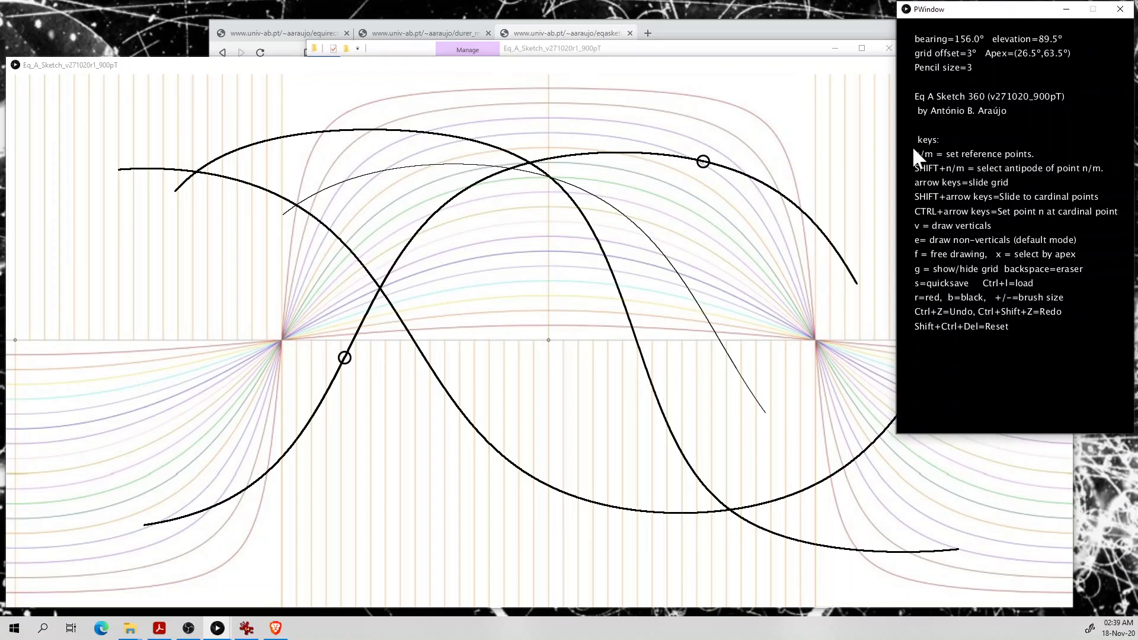
- Reposition both windows so the bearing, elevation and grid offset values are uncovered while the drawing window is active
click(630, 81)
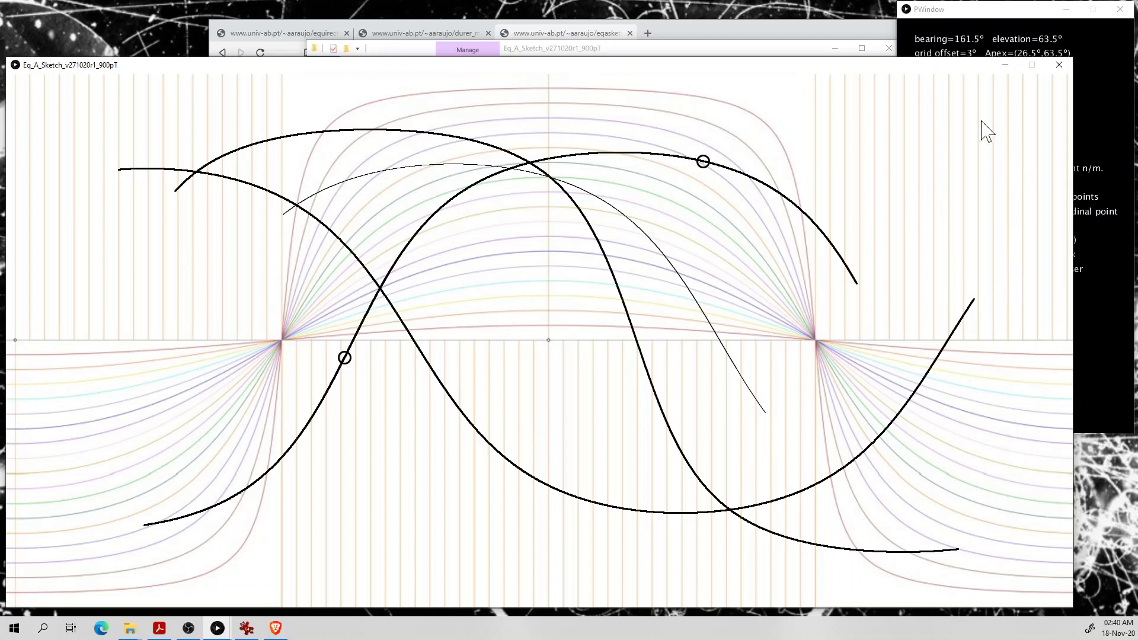
drag(969, 70, 967, 95)
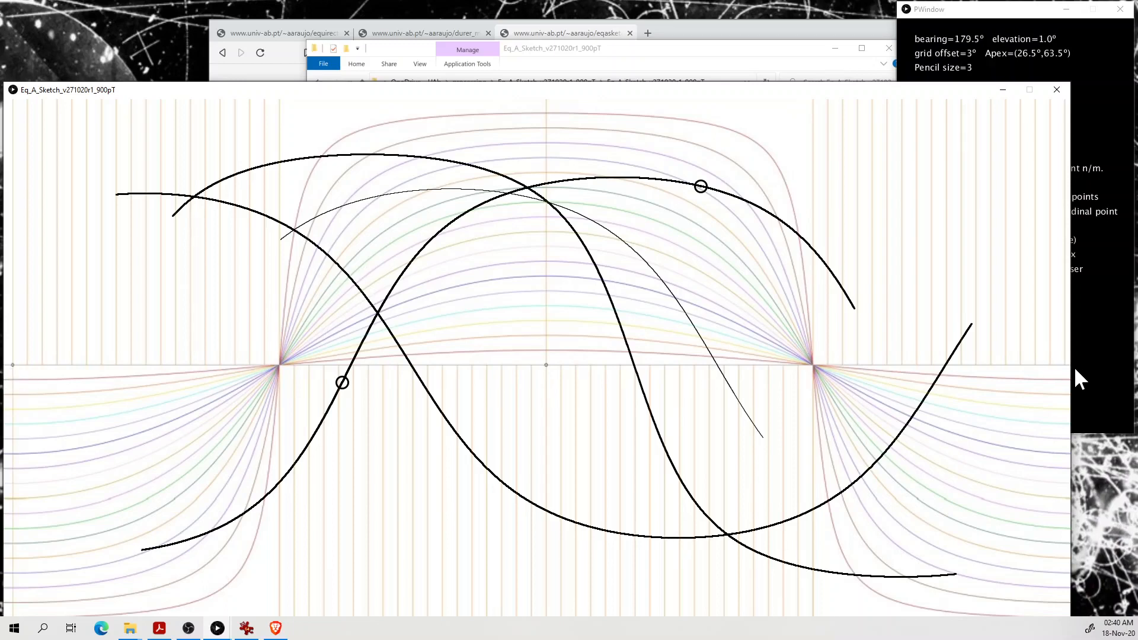
drag(714, 94, 747, 79)
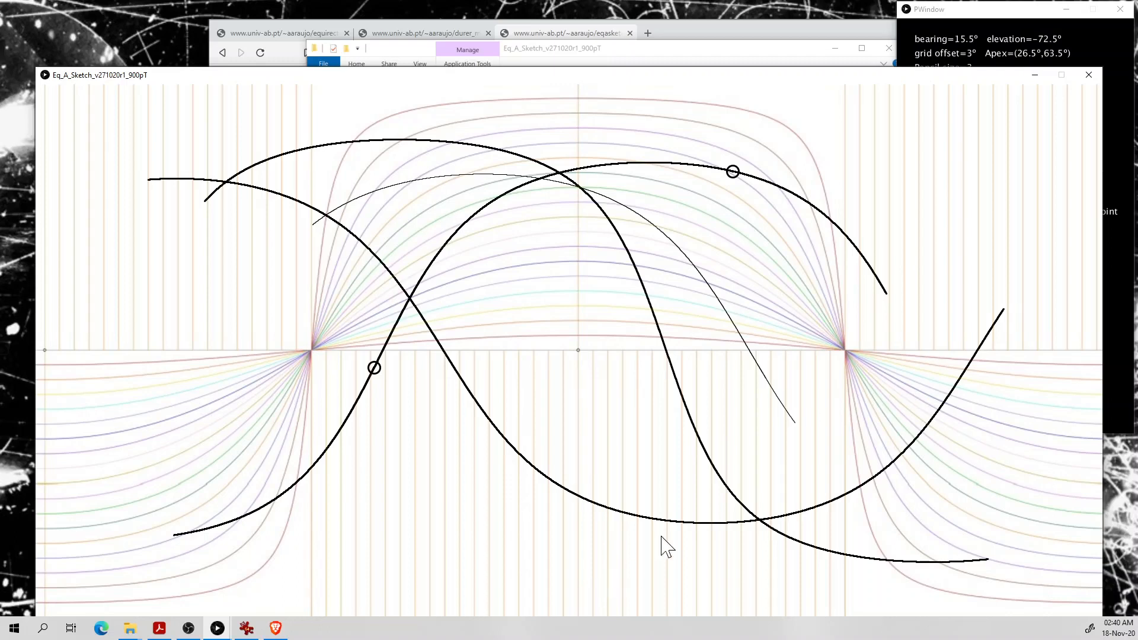
mouse_move(851, 76)
mouse_down()
mouse_move(806, 80)
mouse_move(835, 54)
mouse_up()
drag(946, 9, 954, 8)
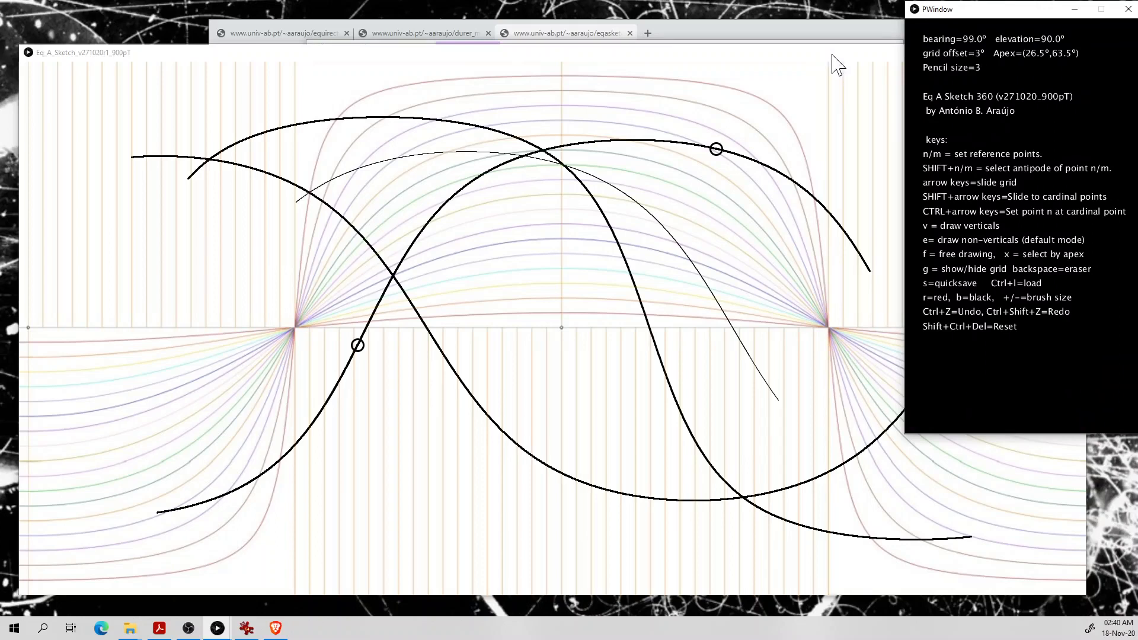
drag(836, 52, 819, 79)
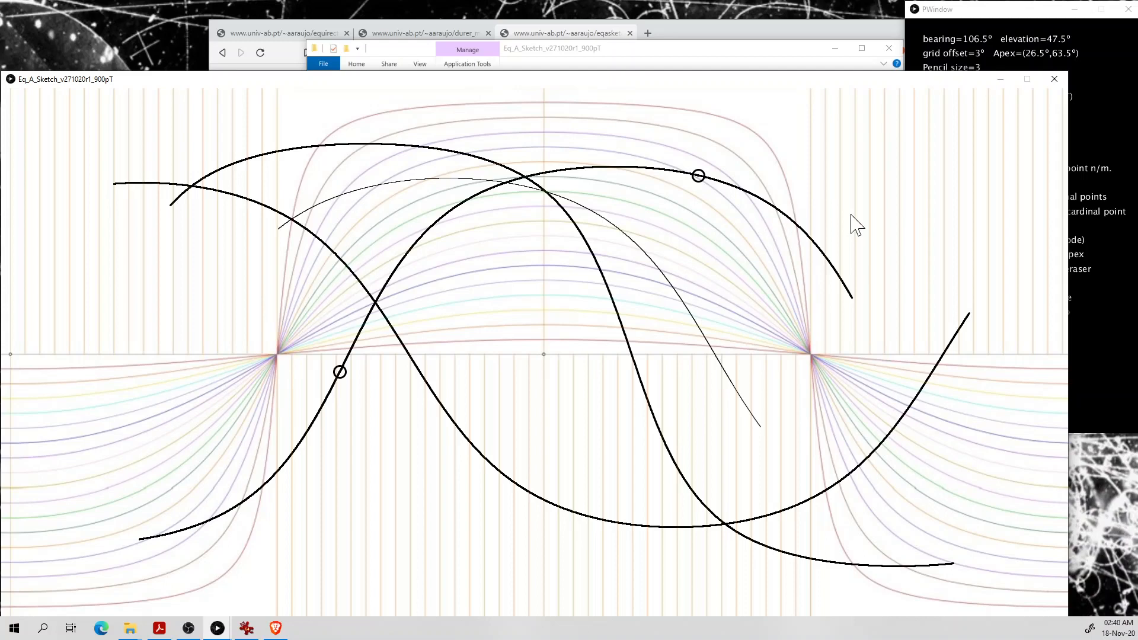
- Slide the equirectangular grid rightward beneath the drawn lines to an 18° grid offset
key(Right)
key(Right)
key(Right)
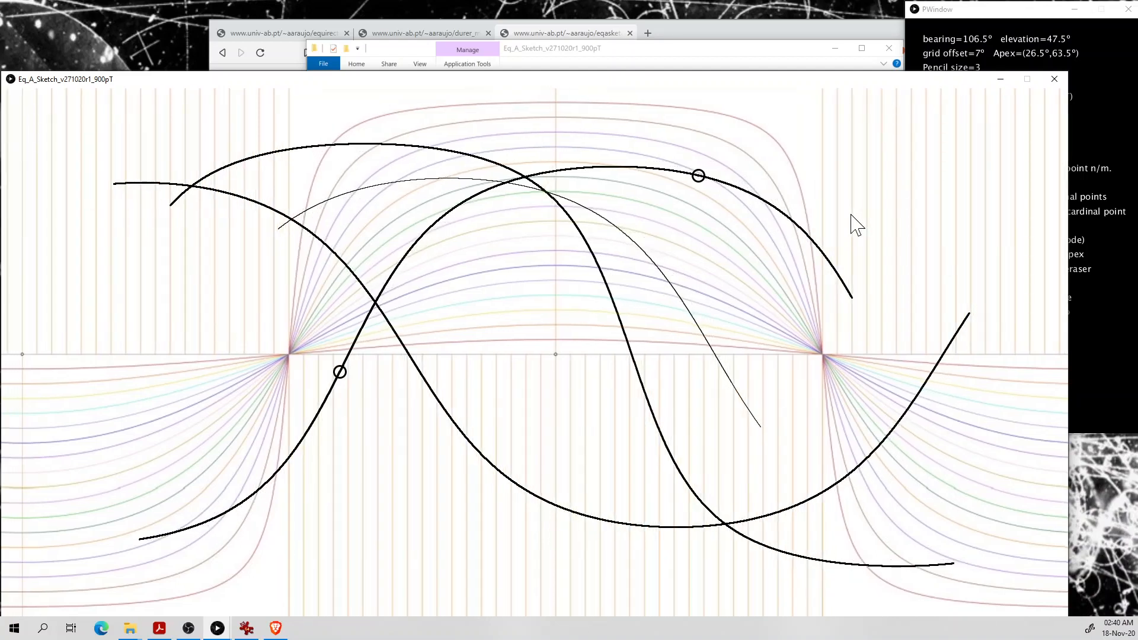
key(Right)
key(Right)
key(Right)
key(Right)
key(Right)
key(Right)
key(Right)
key(Right)
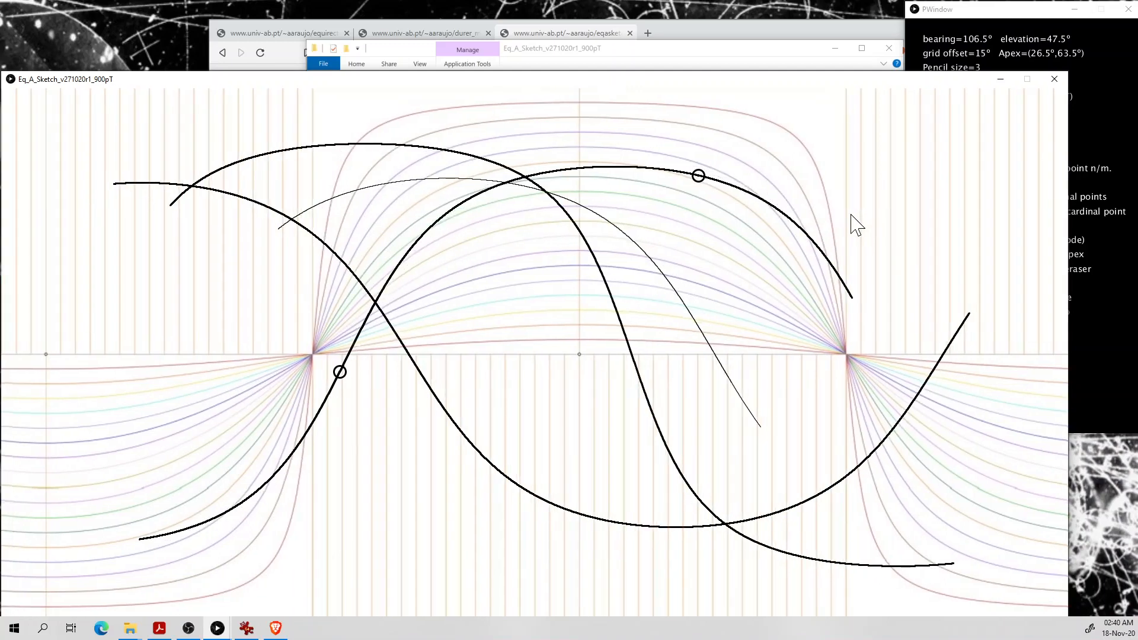
key(Right)
key(Right)
key(Right)
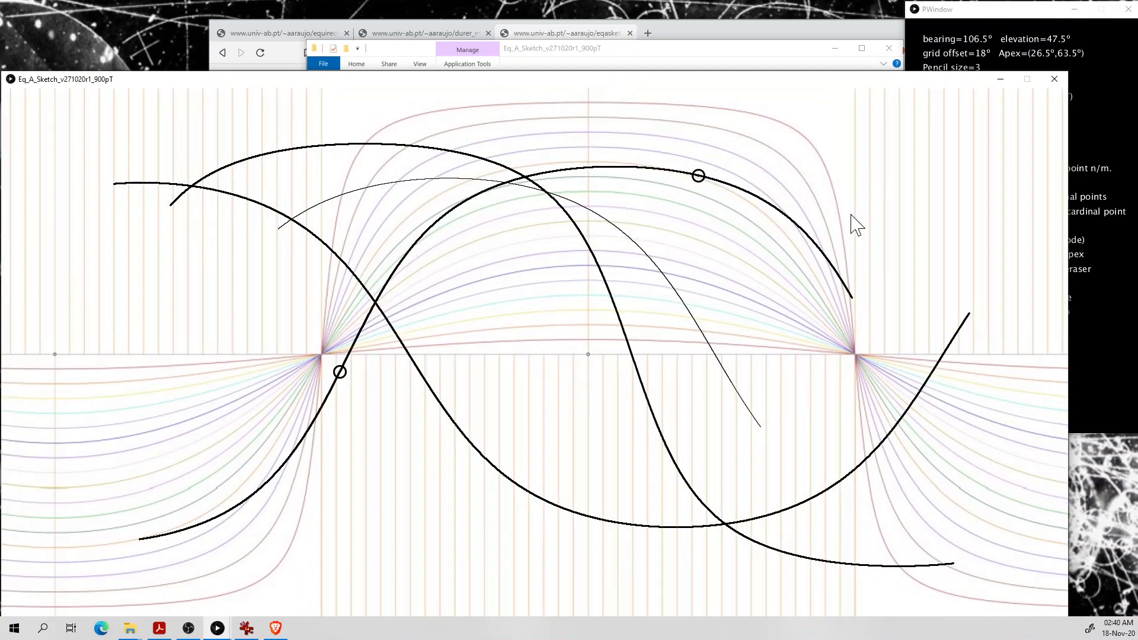
- Slide the grid back to a 12° offset and forward again to 39°
key(Left)
key(Left)
key(Left)
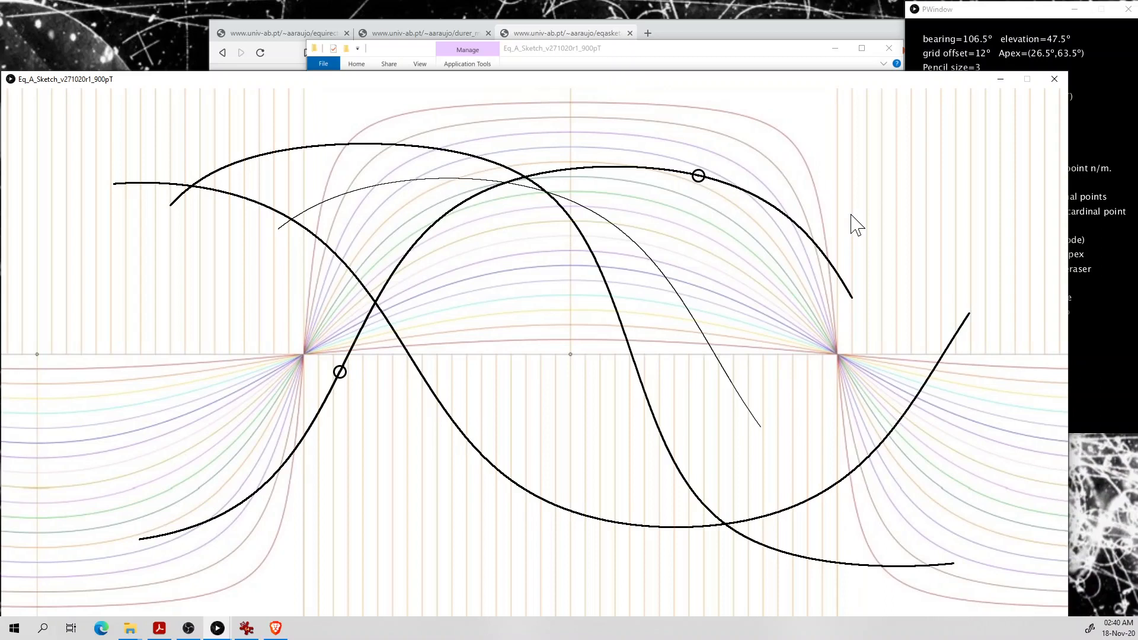
key(Right)
key(Right)
key(Right)
key(Right)
key(Right)
key(Right)
key(Right)
key(Right)
key(Right)
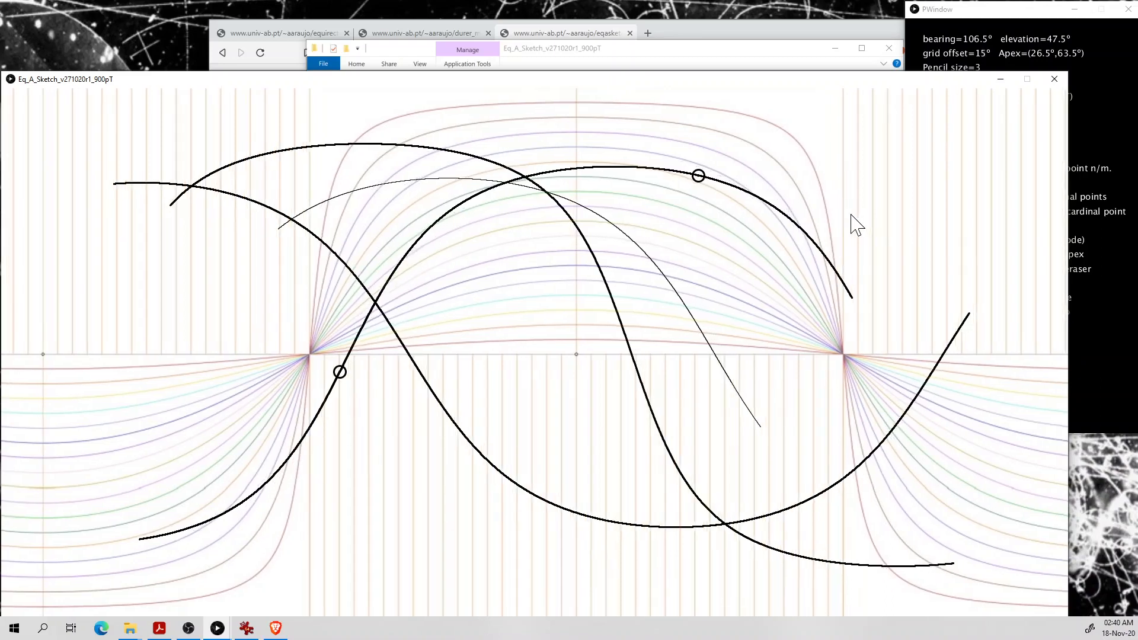
key(Right)
key(Right)
key(Right)
key(Right)
key(Right)
key(Right)
key(Right)
key(Right)
key(Right)
key(Right)
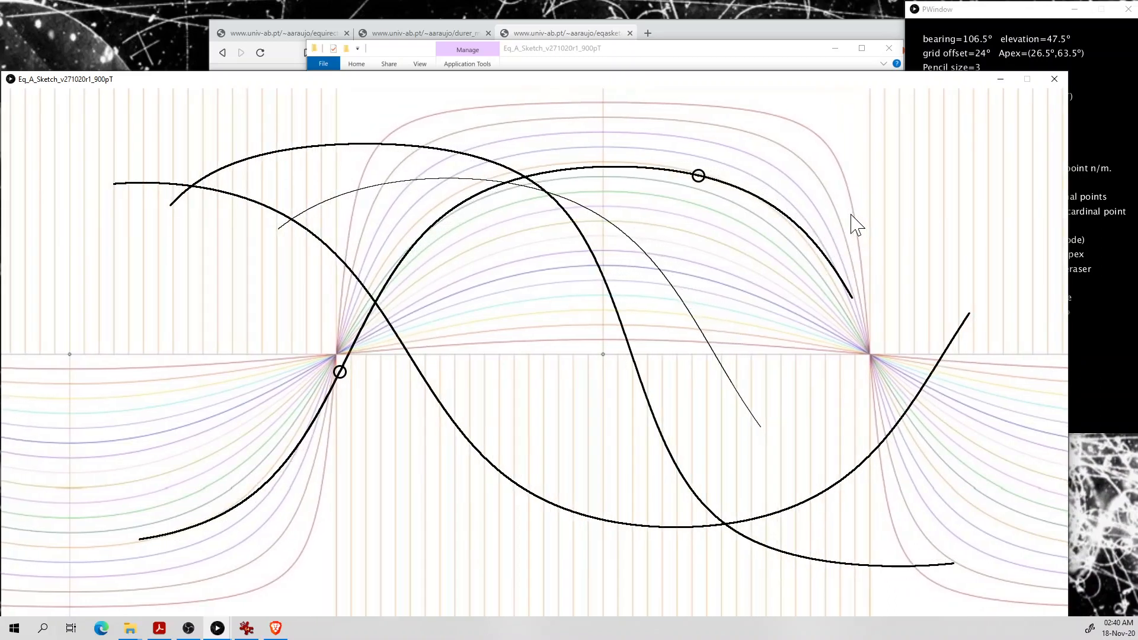
key(Right)
key(Right)
key(Right)
key(Right)
key(Right)
key(Right)
key(Right)
key(Right)
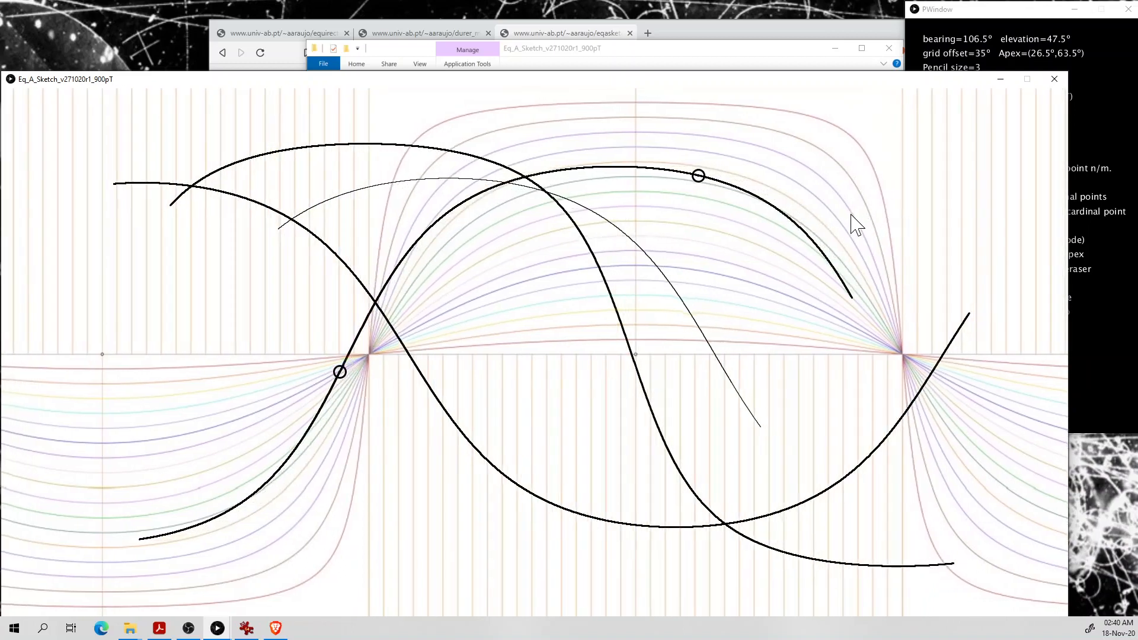
key(Left)
key(Left)
key(Left)
key(Left)
key(Left)
key(Left)
key(Left)
key(Left)
key(Left)
key(Left)
key(Left)
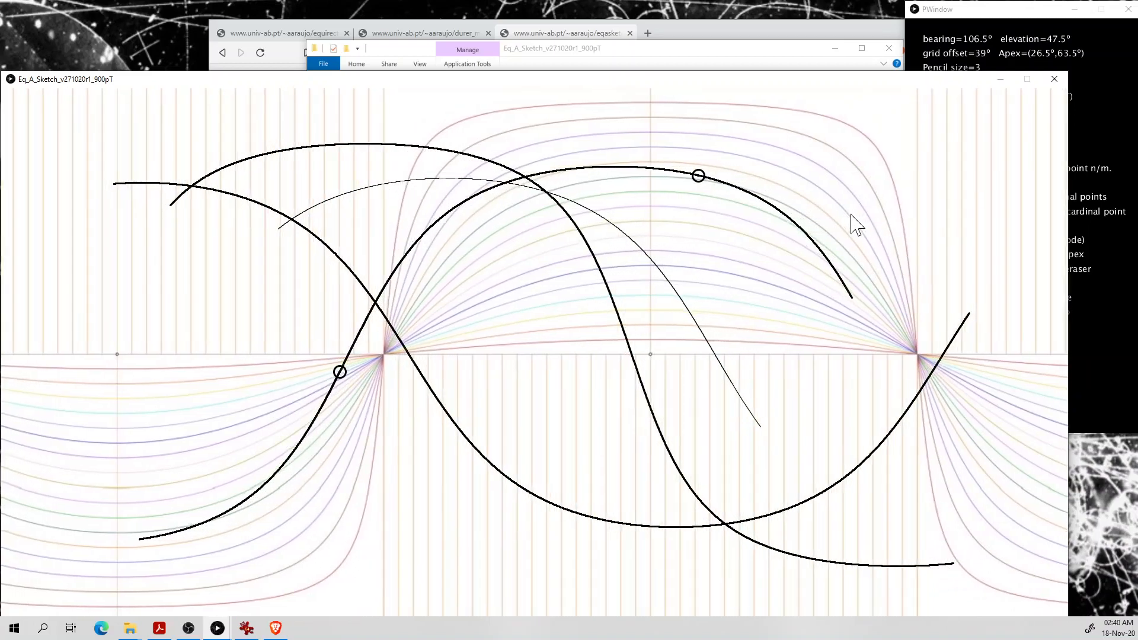
- Slide the equirectangular grid leftward through a 27° offset, near the line through the two circled points, and on to 14°
key(Left)
key(Left)
key(Left)
key(Left)
key(Left)
key(Left)
key(Left)
key(Left)
key(Left)
key(Left)
key(Left)
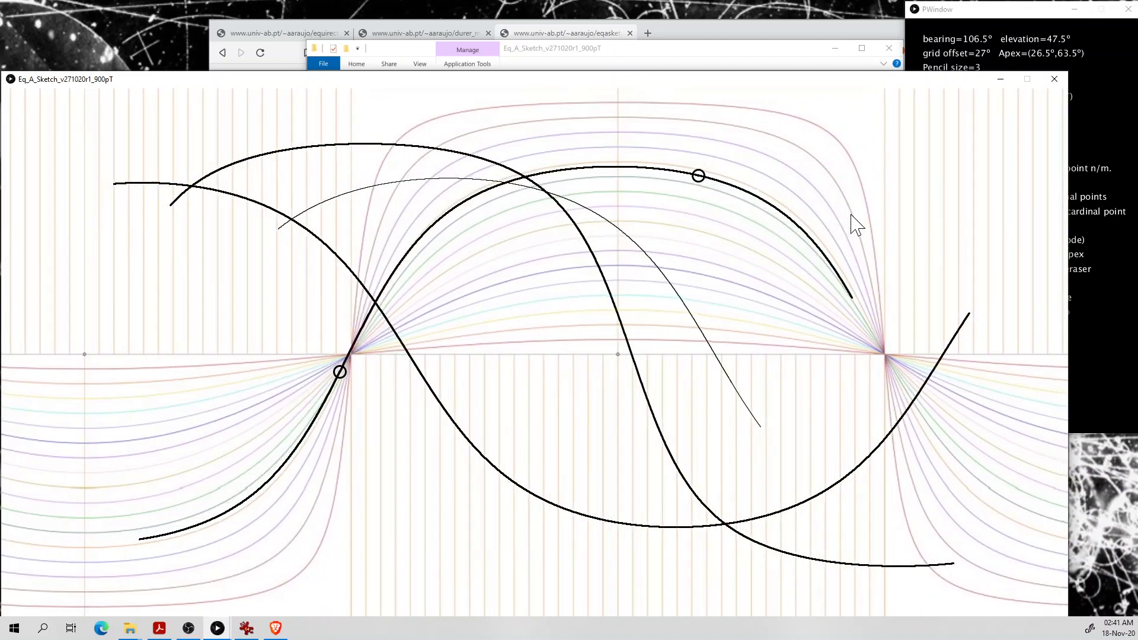
key(Left)
key(Left)
key(Left)
key(Left)
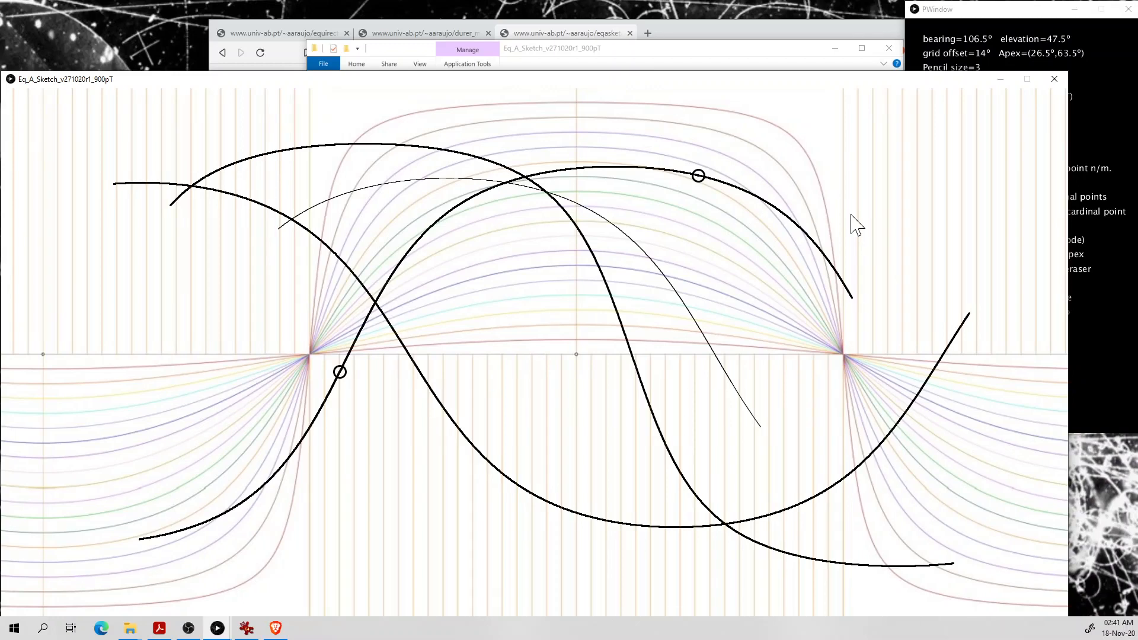
- Slide the grid rightward beneath the drawn lines through a 44° offset to 54°
key(Right)
key(Right)
key(Right)
key(Right)
key(Right)
key(Right)
key(Right)
key(Right)
key(Right)
key(Right)
key(Right)
key(Right)
key(Right)
key(Right)
key(Right)
key(Right)
key(Right)
key(Right)
key(Right)
key(Right)
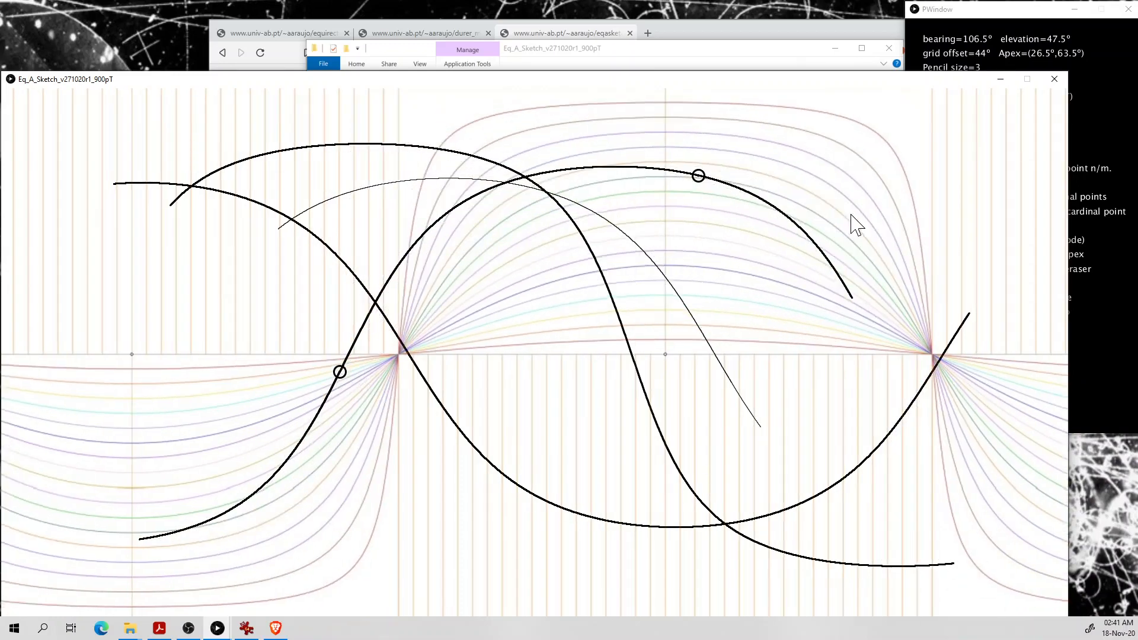
key(Right)
key(Right)
key(Right)
key(Right)
key(Right)
key(Right)
key(Right)
key(Right)
key(Right)
key(Right)
key(Right)
key(Right)
key(Right)
key(Right)
key(Right)
key(Right)
key(Right)
key(Right)
key(Right)
key(Right)
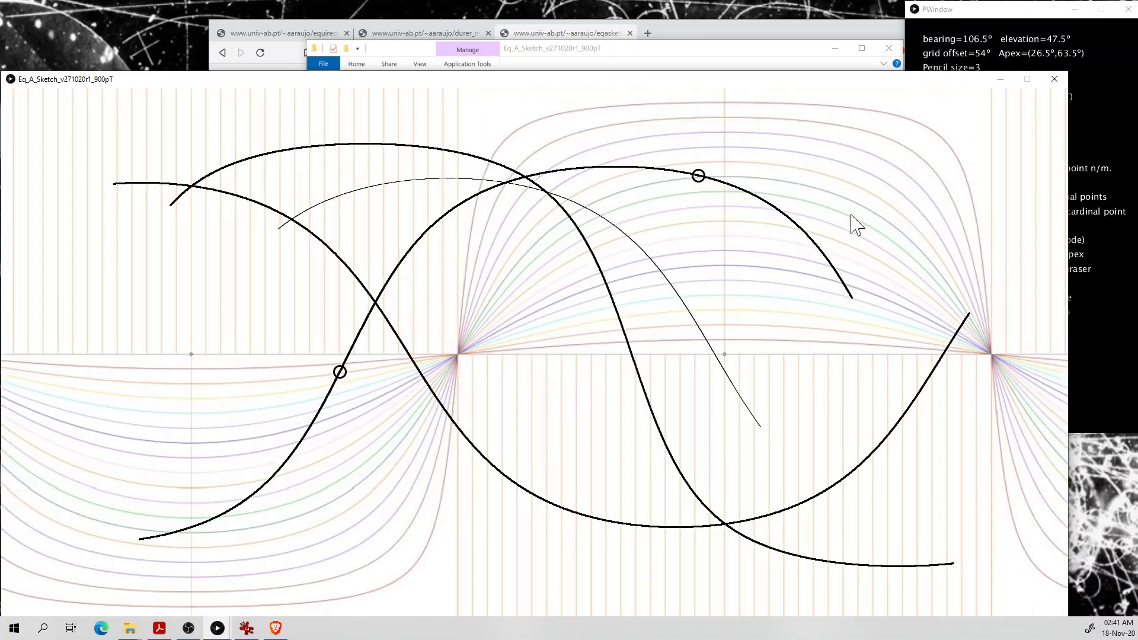
- Slide the grid leftward past the zero position to a −16° offset
key(Left)
key(Left)
key(Left)
key(Left)
key(Left)
key(Left)
key(Left)
key(Left)
key(Left)
key(Left)
key(Left)
key(Left)
key(Left)
key(Left)
key(Left)
key(Left)
key(Left)
key(Left)
key(Left)
key(Left)
key(Left)
key(Left)
key(Left)
key(Left)
key(Left)
key(Left)
key(Left)
key(Left)
key(Left)
key(Left)
key(Left)
key(Left)
key(Left)
key(Left)
key(Left)
key(Left)
key(Left)
key(Left)
key(Left)
key(Left)
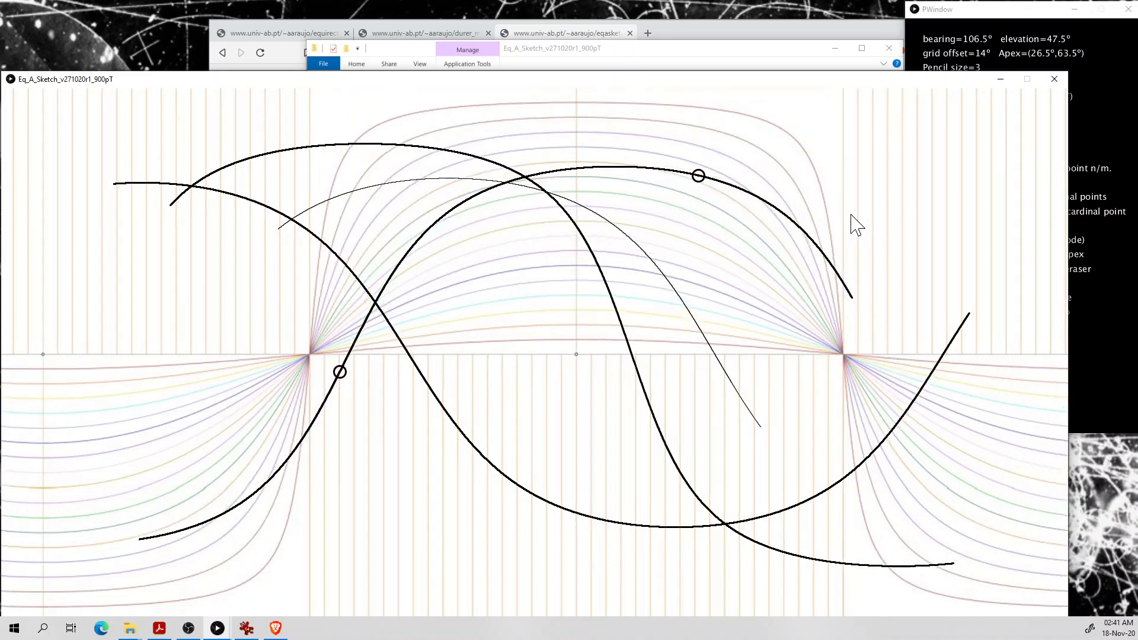
key(Left)
key(Left)
key(Left)
key(Left)
key(Left)
key(Left)
key(Left)
key(Left)
key(Left)
key(Left)
key(Left)
key(Left)
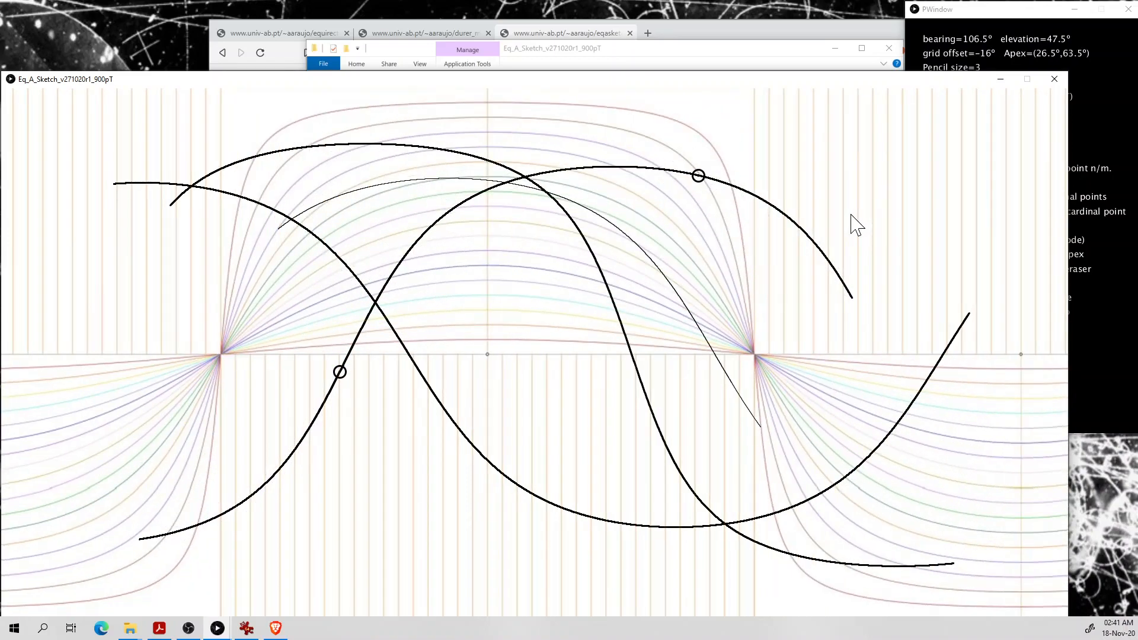
- Continue sliding the grid leftward to at least a −36° offset, passing the thin drawn line
key(Left)
key(Left)
key(Left)
key(Left)
key(Left)
key(Left)
key(Left)
key(Left)
key(Left)
key(Left)
key(Left)
key(Left)
key(Left)
key(Left)
key(Left)
key(Left)
key(Left)
key(Left)
key(Left)
key(Left)
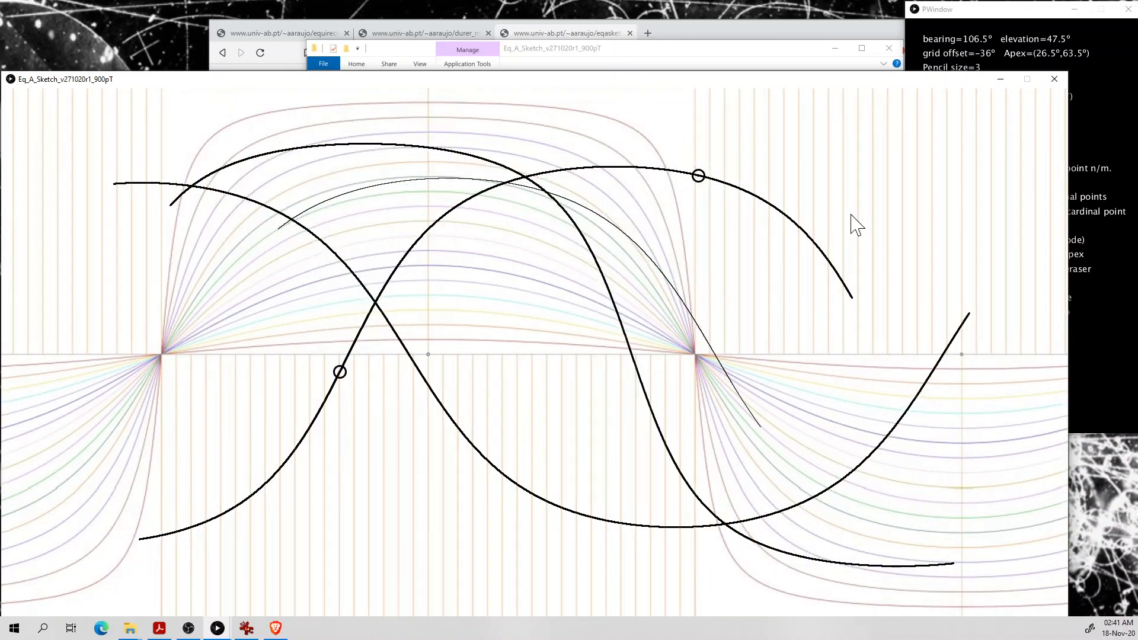
key(Left)
key(Left)
key(Left)
key(Left)
key(Left)
key(Left)
key(Left)
key(Left)
key(Left)
key(Left)
key(Left)
key(Left)
- Slide the grid back rightward to a −16° offset
key(Right)
key(Right)
key(Right)
key(Right)
key(Right)
key(Right)
key(Right)
key(Right)
key(Right)
key(Right)
key(Right)
key(Right)
key(Right)
key(Right)
key(Right)
key(Right)
key(Right)
key(Right)
key(Right)
key(Right)
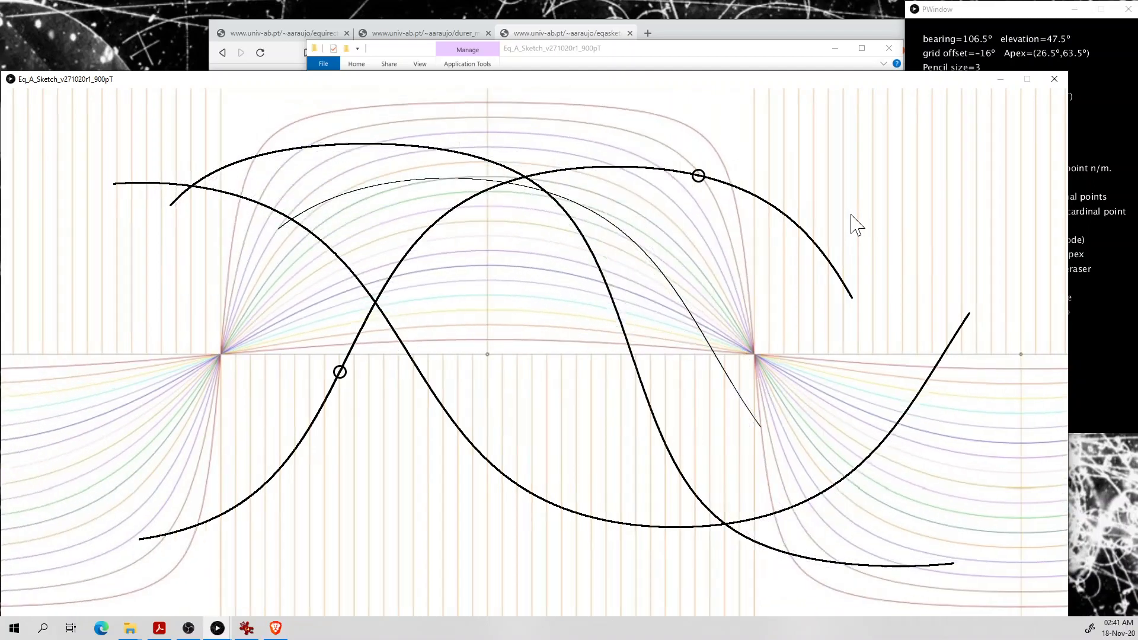
- Slide the grid rightward beneath the drawn lines to a 34° offset
key(Right)
key(Right)
key(Right)
key(Right)
key(Right)
key(Right)
key(Right)
key(Right)
key(Right)
key(Right)
key(Right)
key(Right)
key(Right)
key(Right)
key(Right)
key(Right)
key(Right)
key(Right)
key(Right)
key(Right)
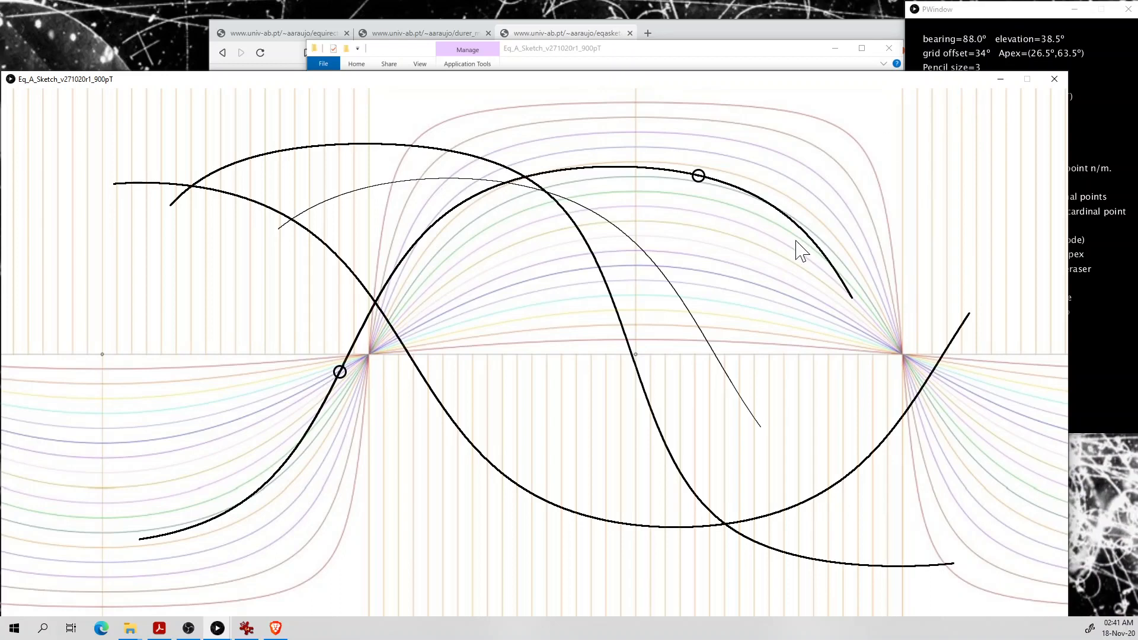
- Hide the grid to view the drawn lines alone, and show it again
key(g)
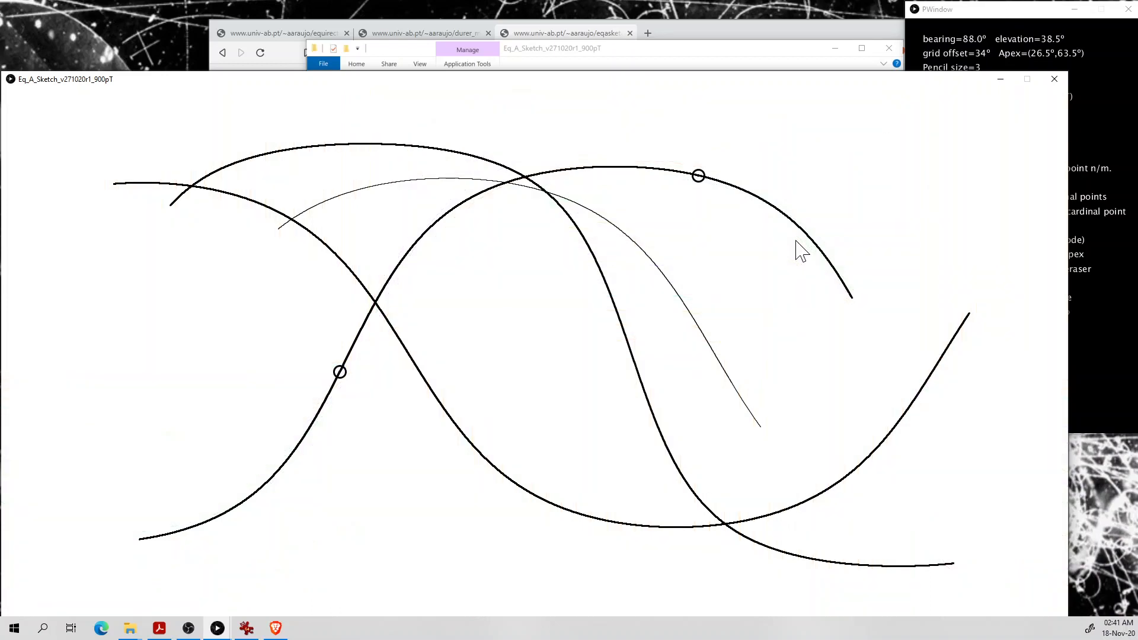
key(g)
key(g)
key(g)
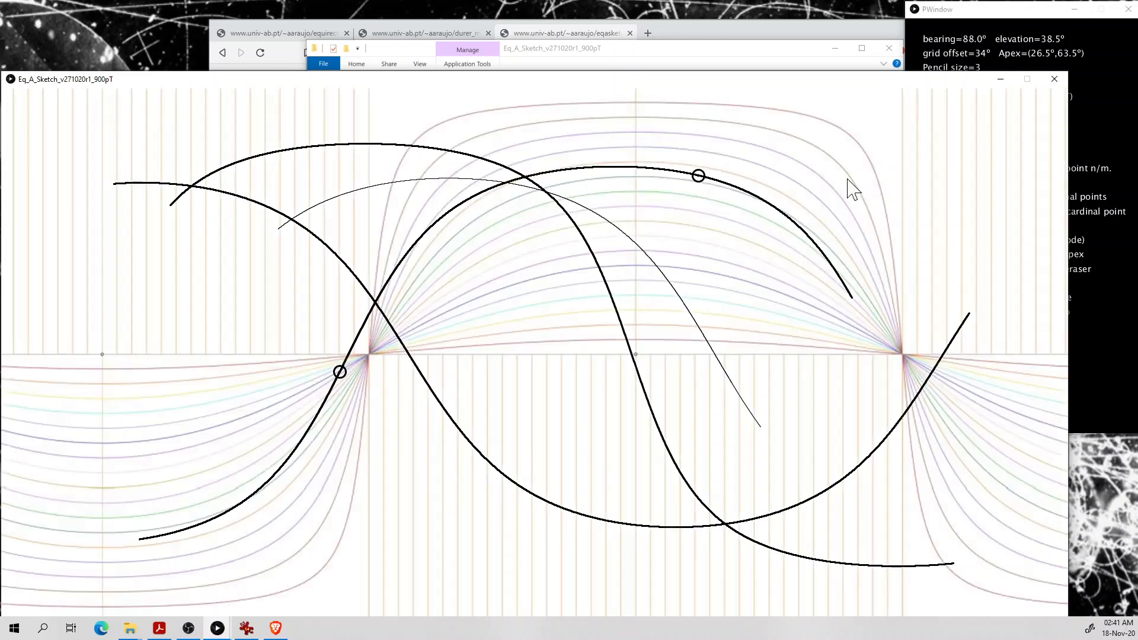
- Consult the list of key commands and reset the drawing to erase all the drawn lines
click(974, 13)
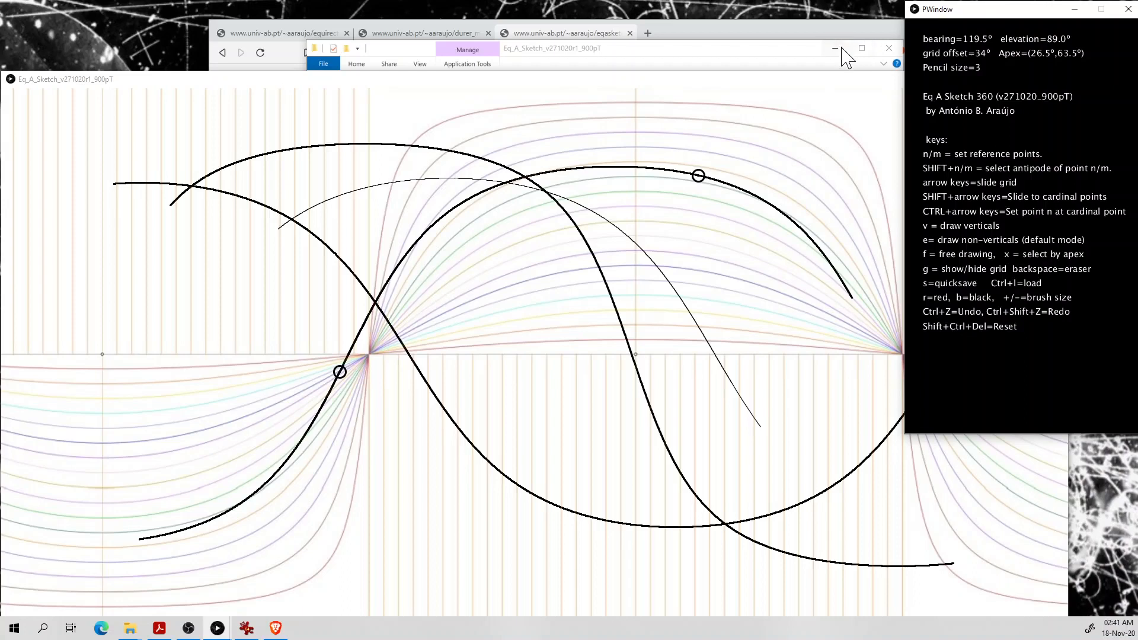
click(792, 79)
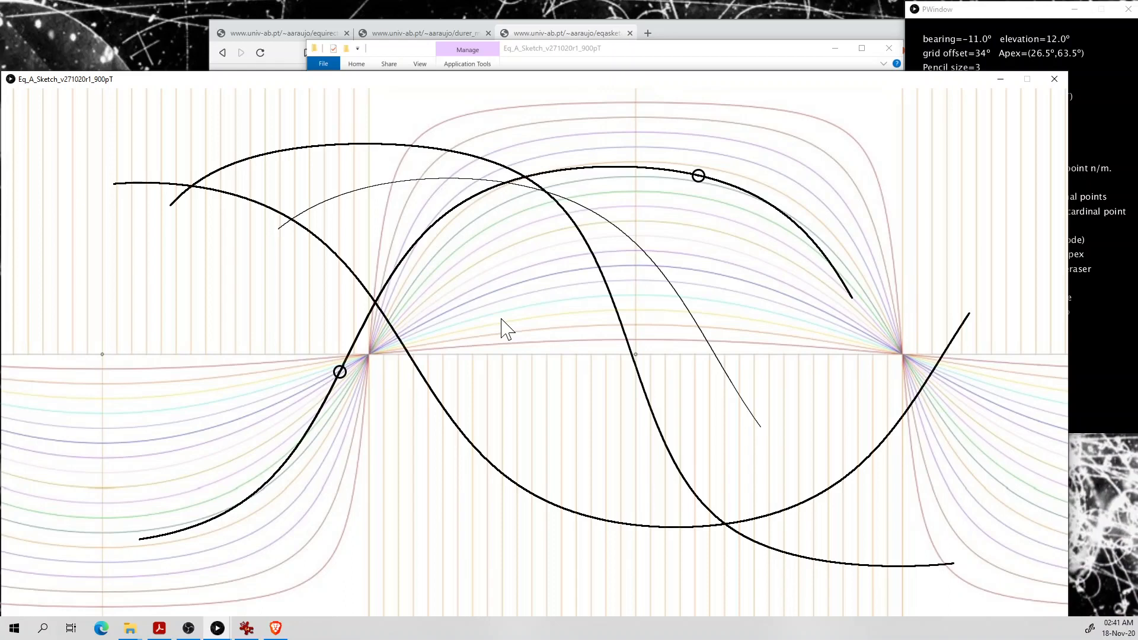
key(Delete)
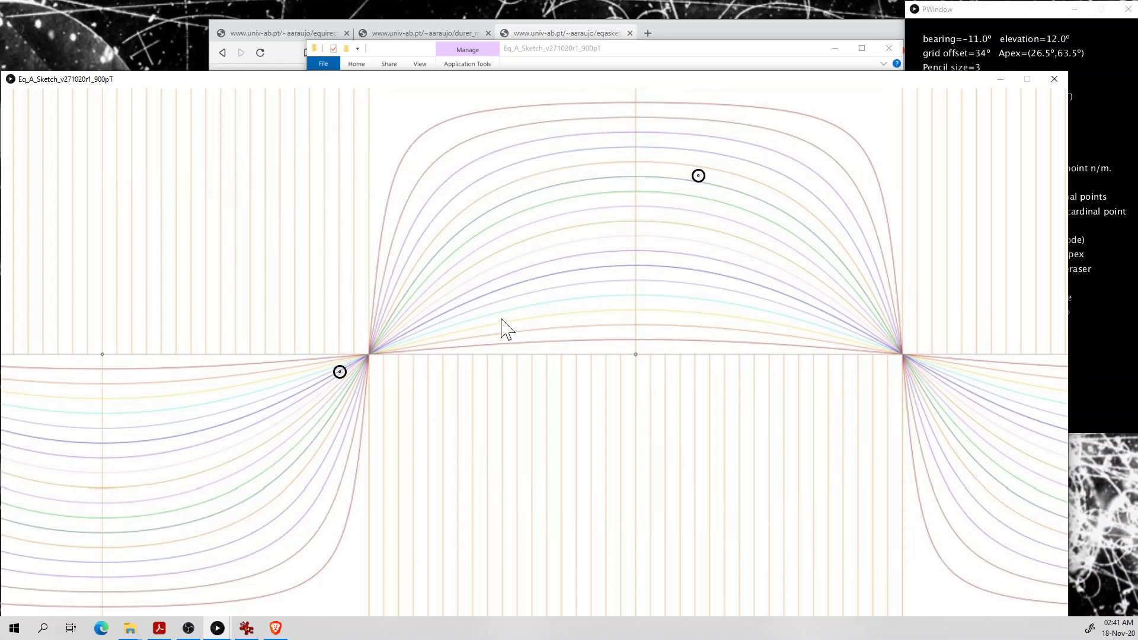
- Move the drawing window higher on the desktop and shift the key-list window slightly, bringing each one forward in turn
drag(508, 79, 518, 74)
click(979, 12)
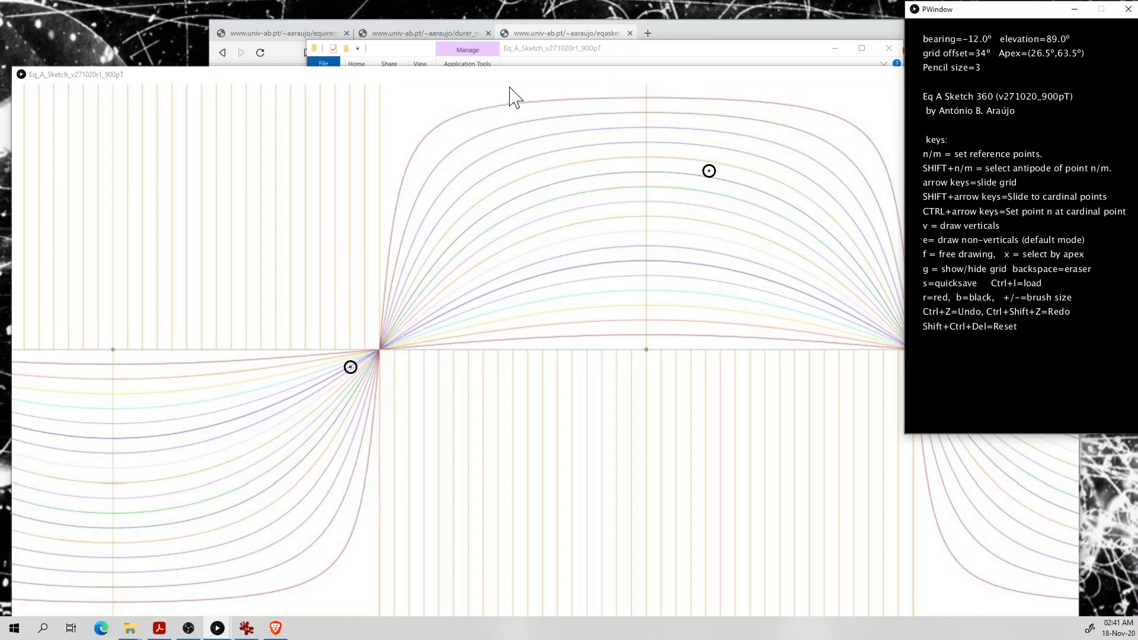
drag(531, 81, 519, 66)
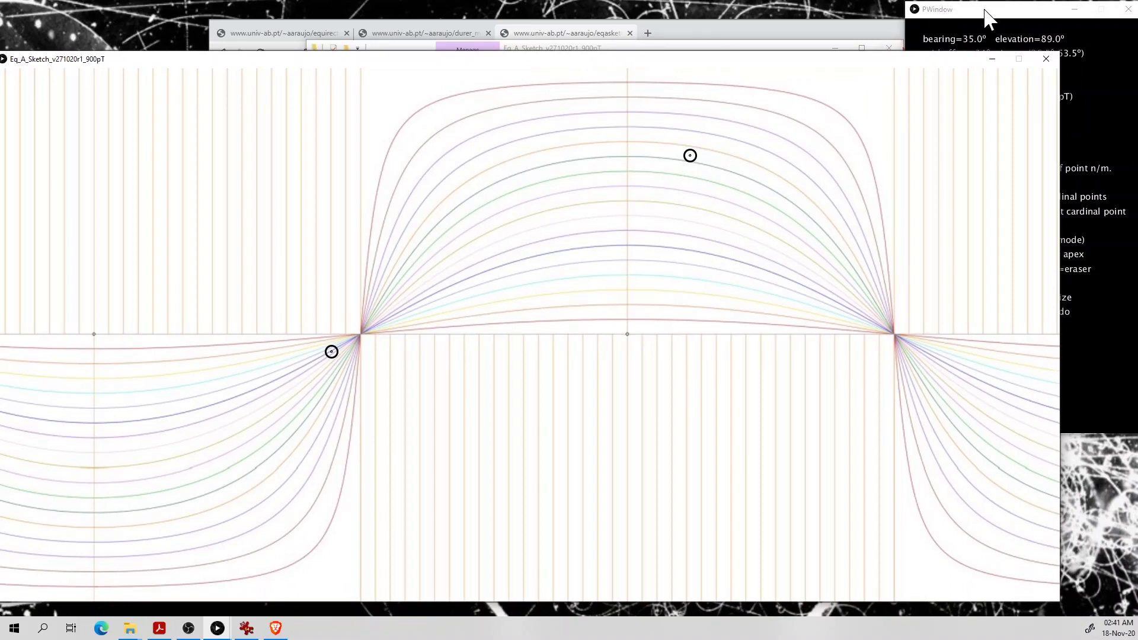
drag(986, 17, 978, 18)
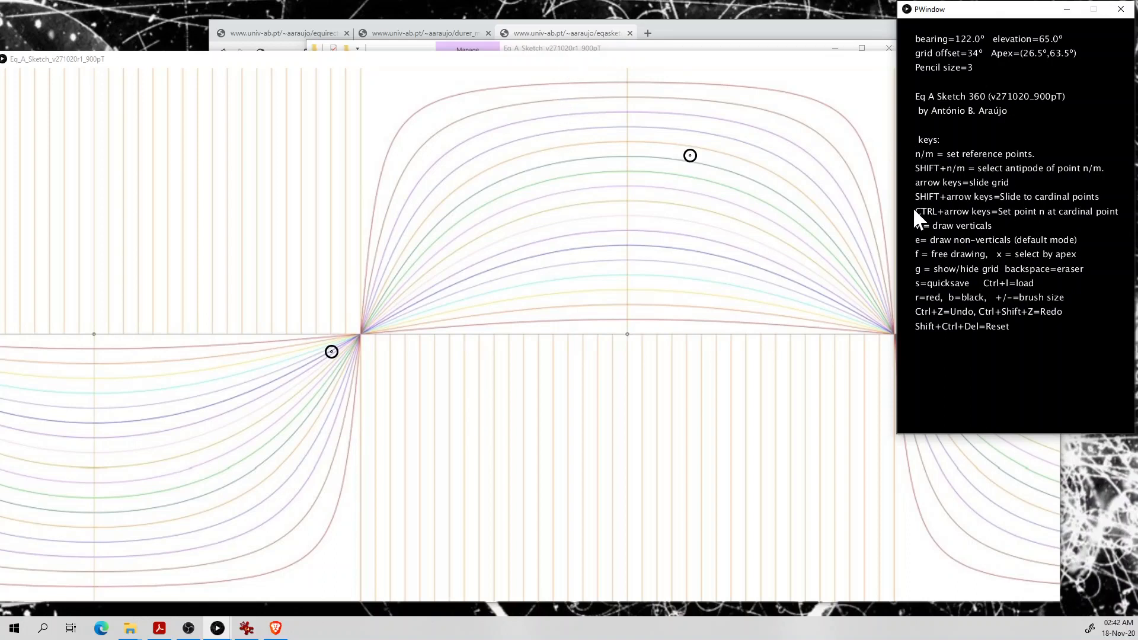
click(655, 276)
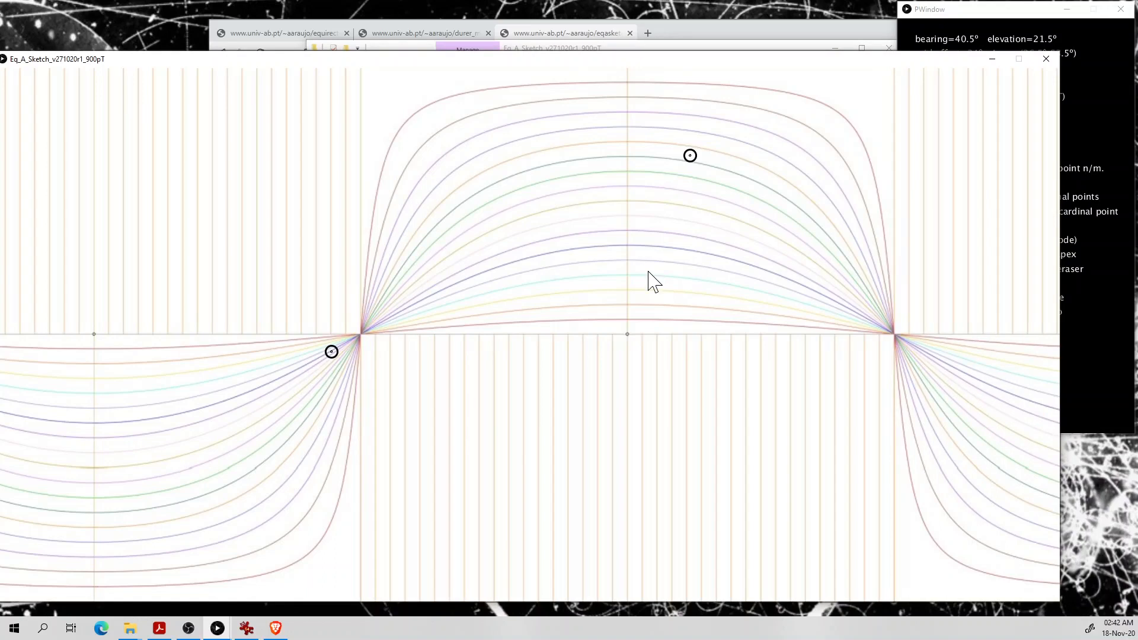
drag(626, 65, 678, 50)
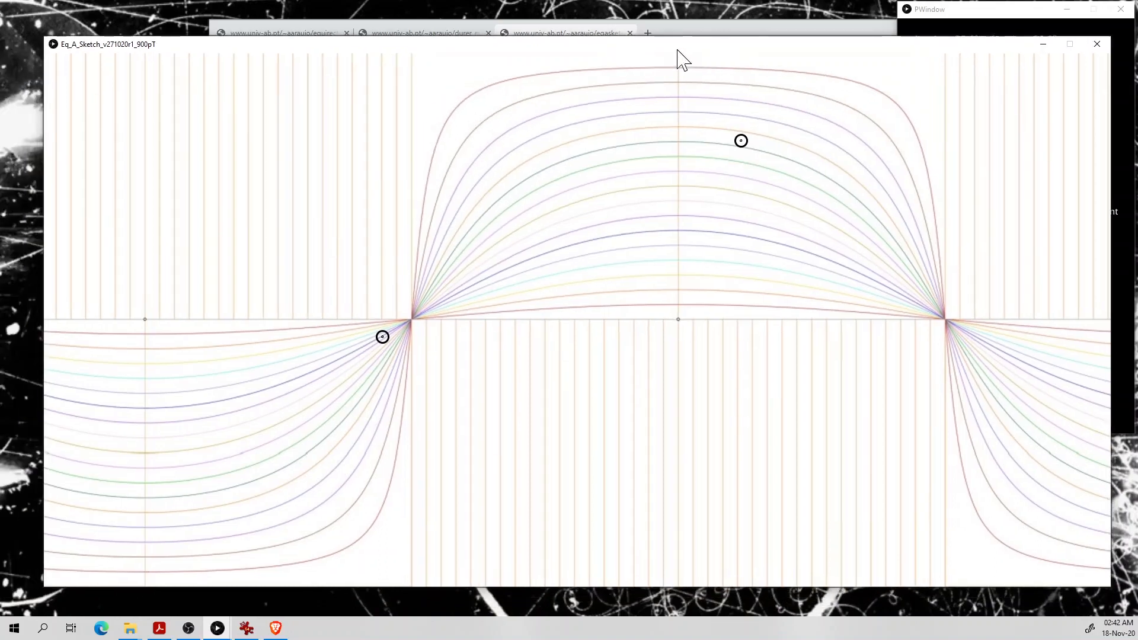
- Slide the grid in jumps between the cardinal points and return it to a 0° offset
key(g)
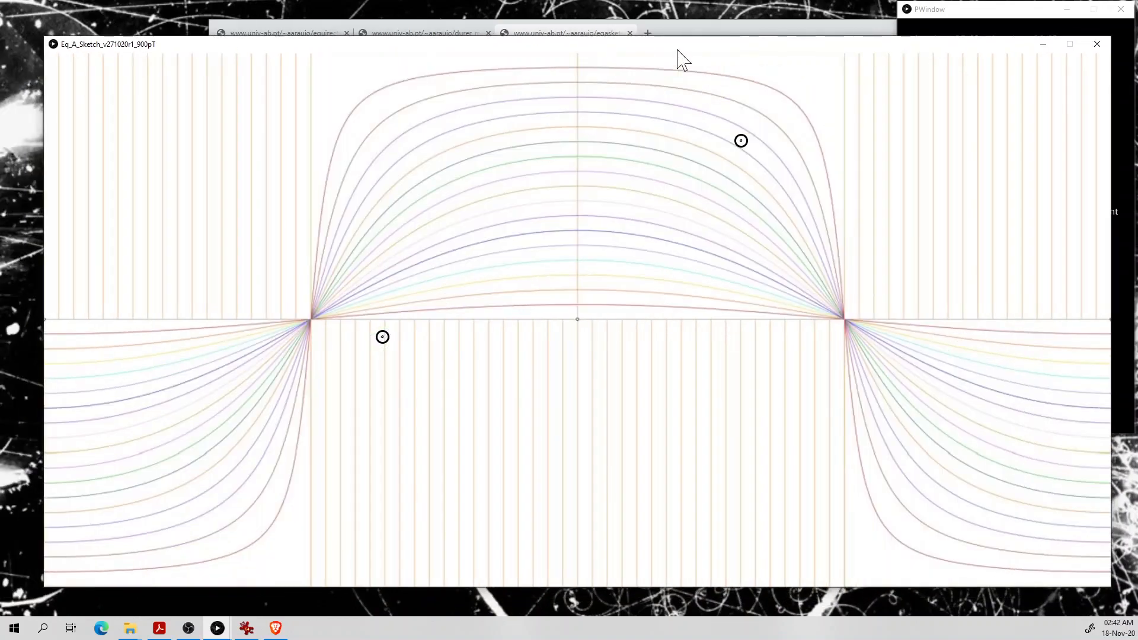
right_click(578, 330)
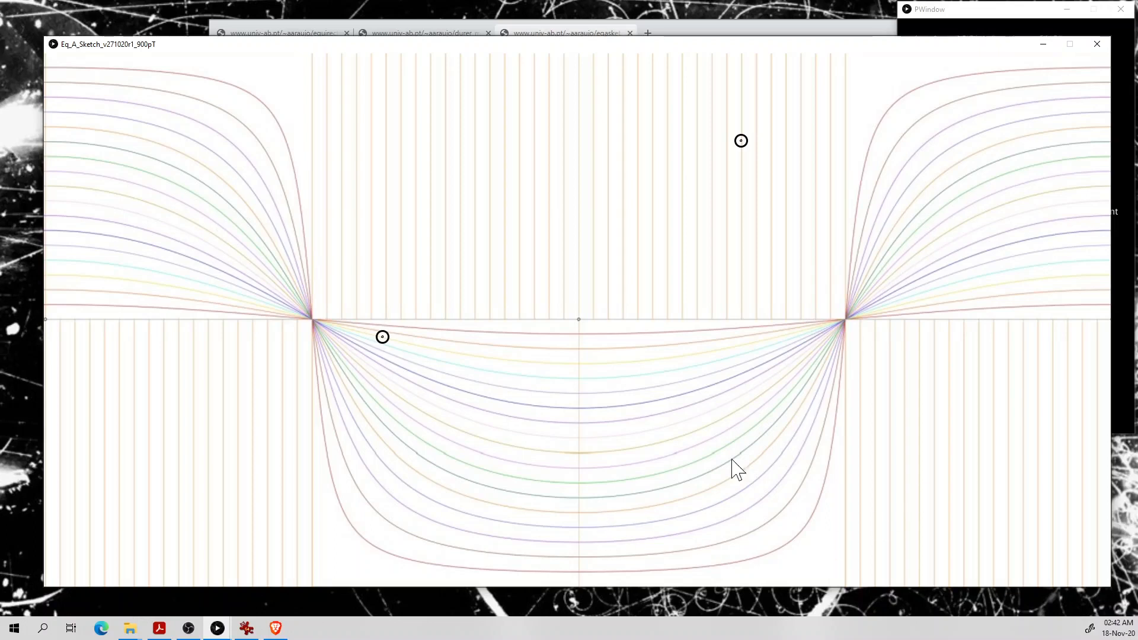
click(741, 350)
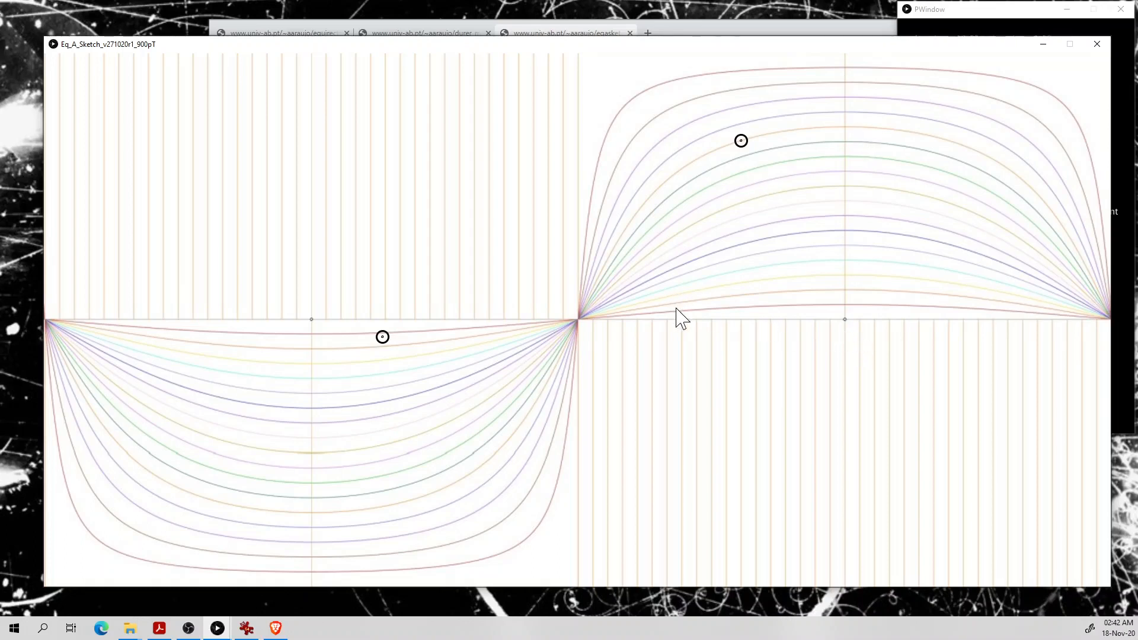
click(630, 319)
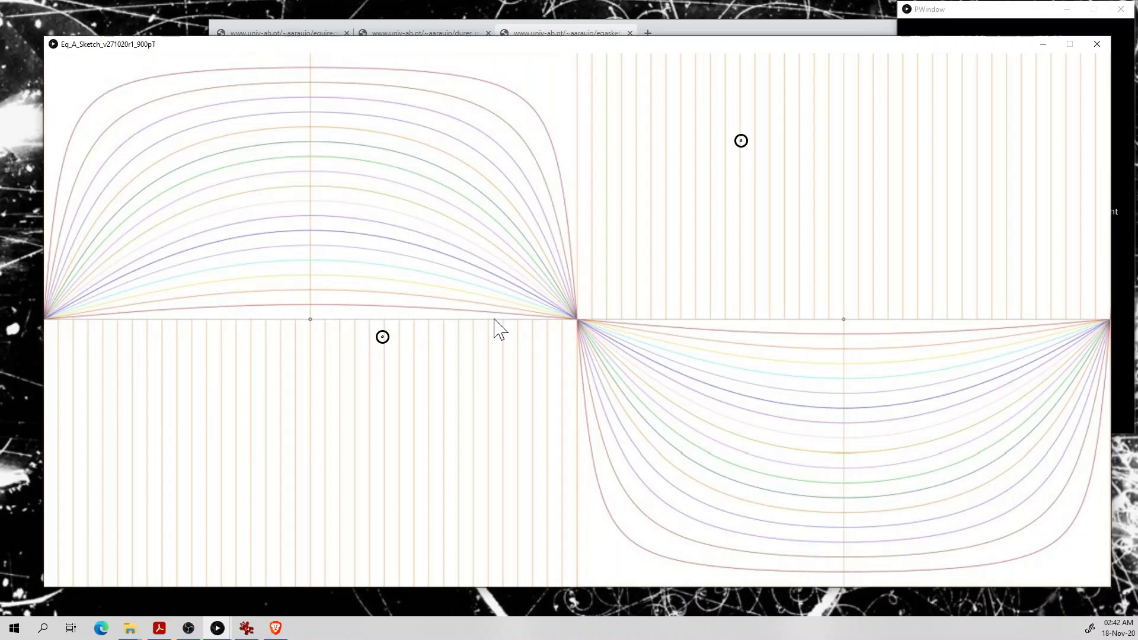
click(673, 356)
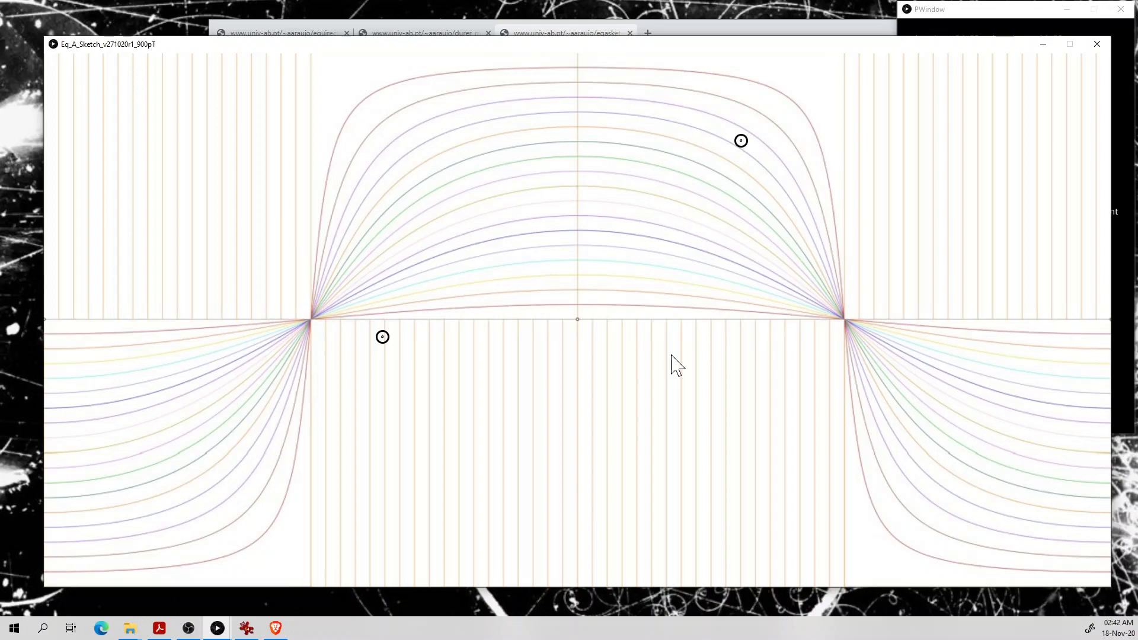
- Draw two lines from a shared reference point in the grid's upper-left area, one descending below the horizon and one staying above it
click(1023, 9)
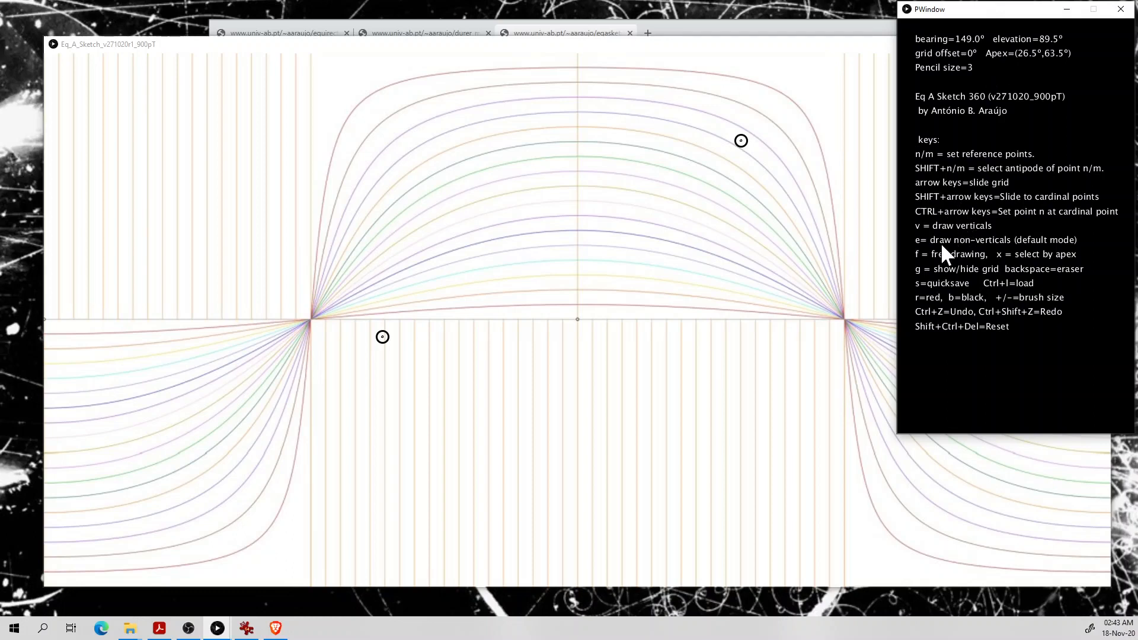
drag(593, 46, 585, 46)
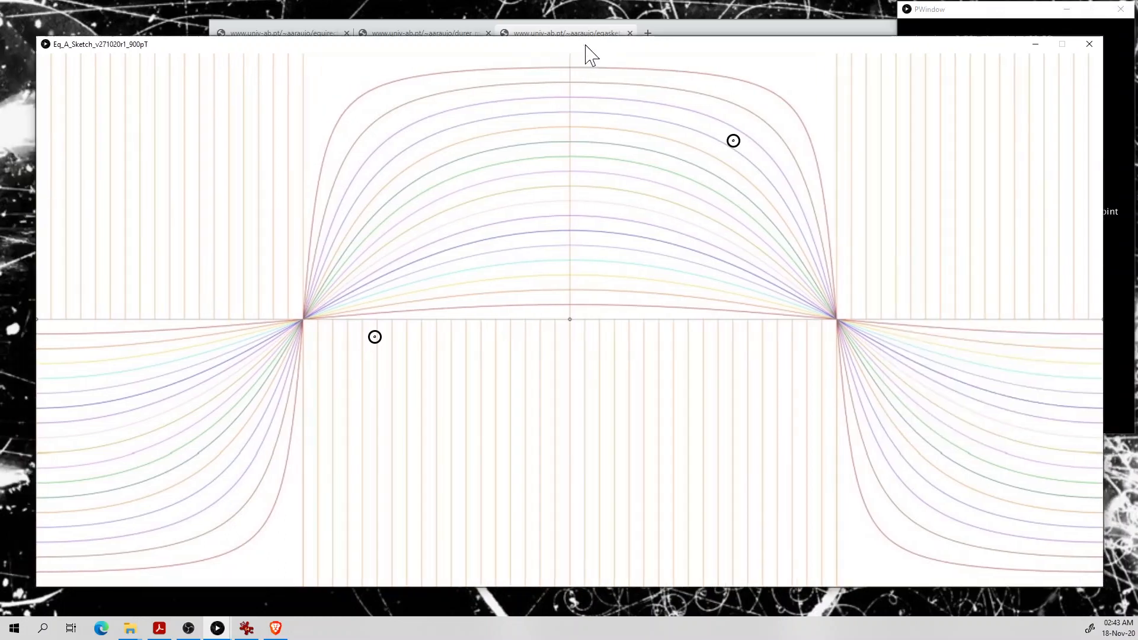
click(453, 191)
click(693, 368)
click(725, 243)
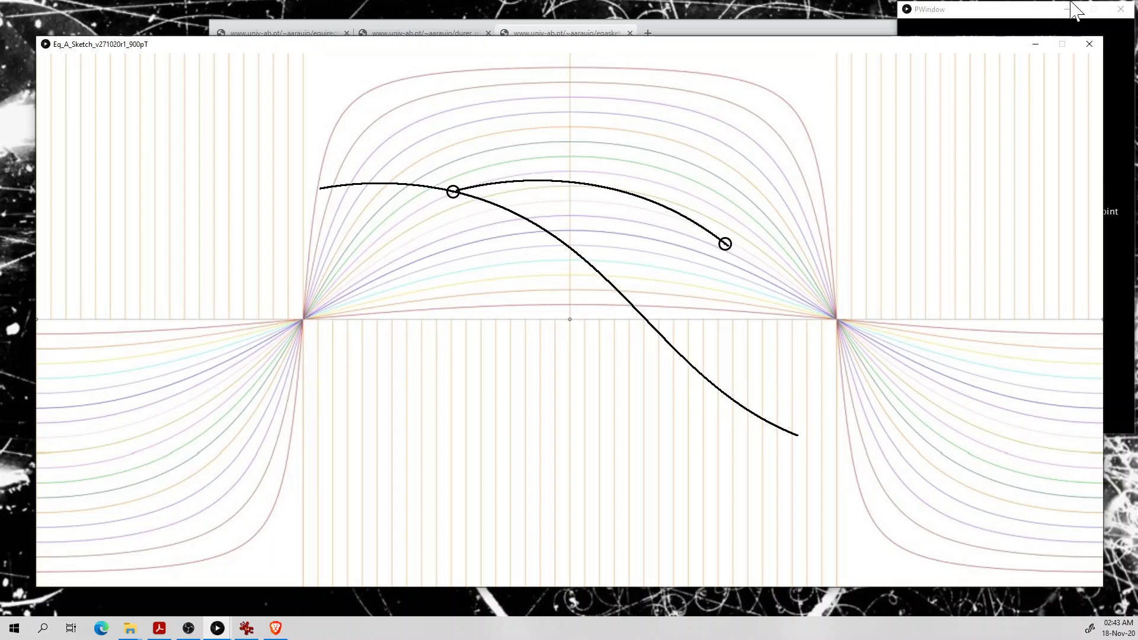
- Draw three lines through one fixed reference point near the upper-left edge, moving the second reference point for each line
click(1035, 12)
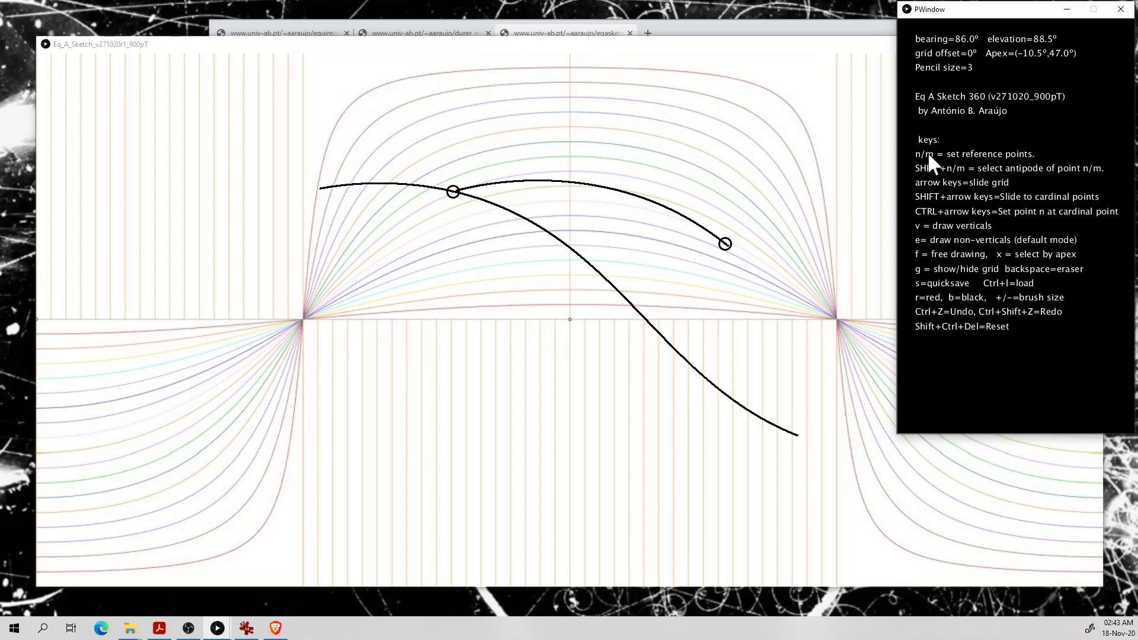
click(796, 56)
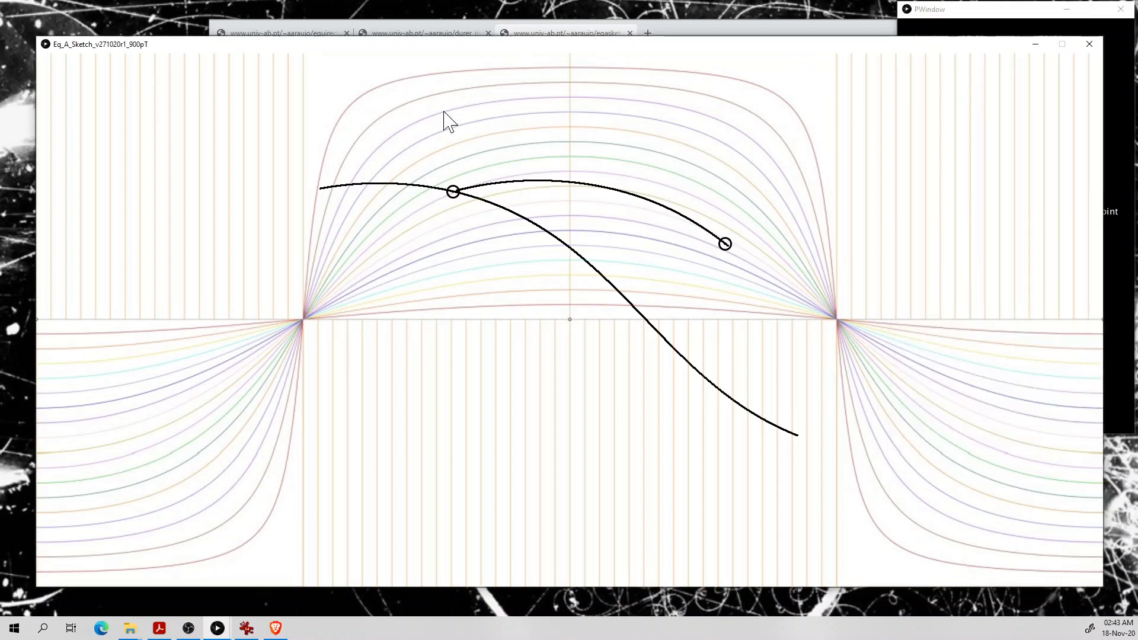
click(205, 218)
click(702, 478)
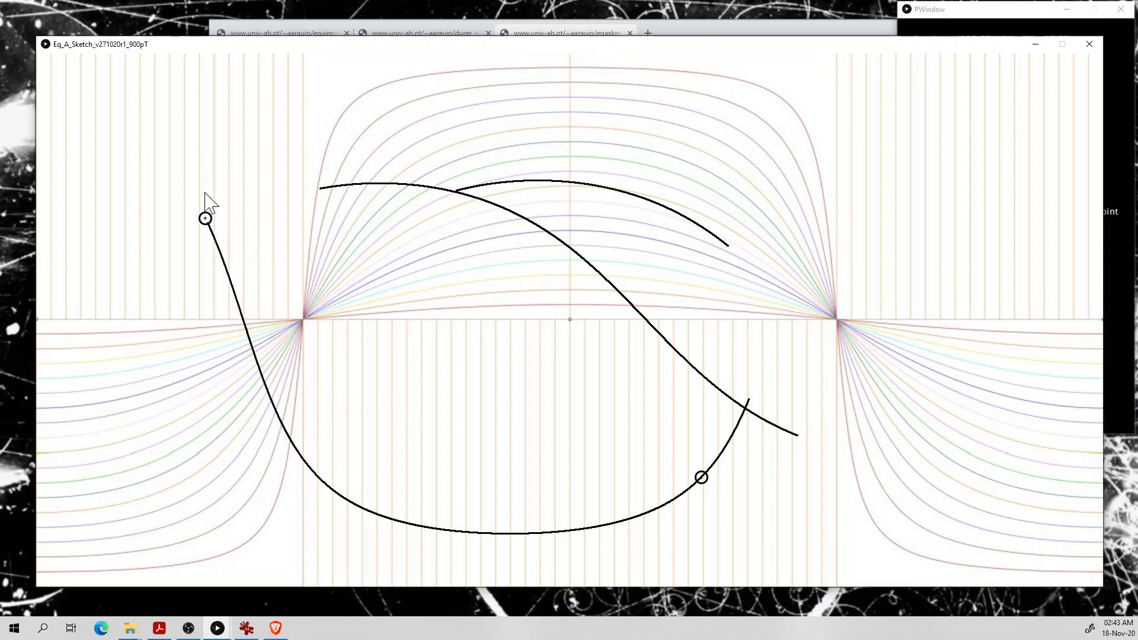
click(700, 417)
mouse_move(211, 288)
mouse_down()
mouse_move(349, 294)
mouse_move(695, 422)
mouse_move(767, 431)
mouse_up()
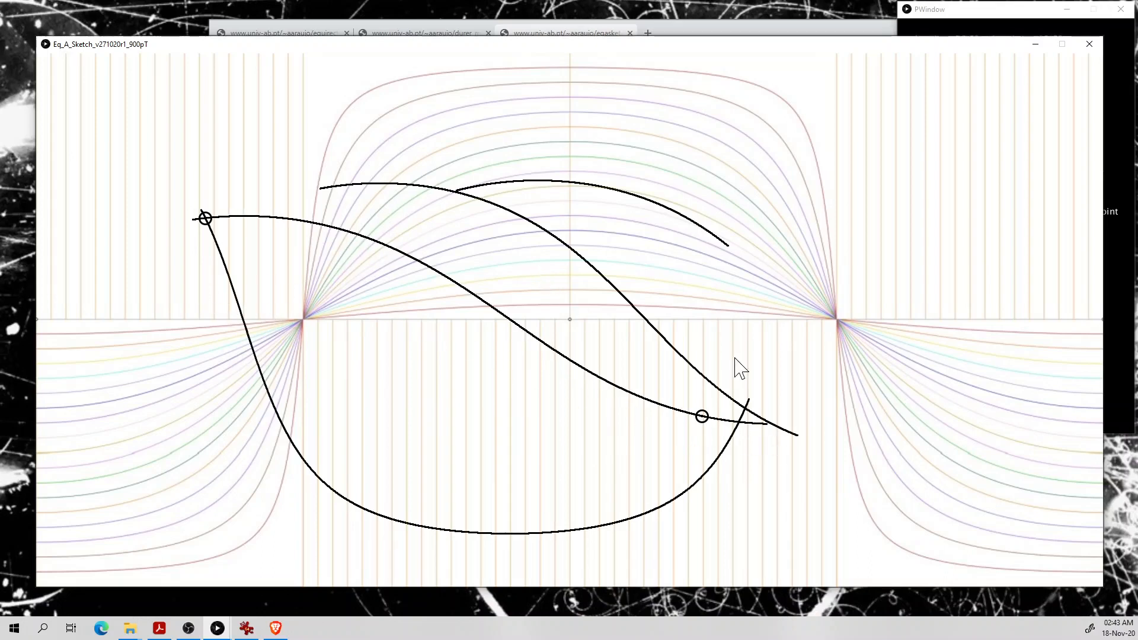
click(709, 336)
mouse_move(761, 464)
mouse_down()
mouse_move(745, 406)
mouse_move(617, 254)
mouse_move(293, 183)
mouse_move(197, 249)
mouse_up()
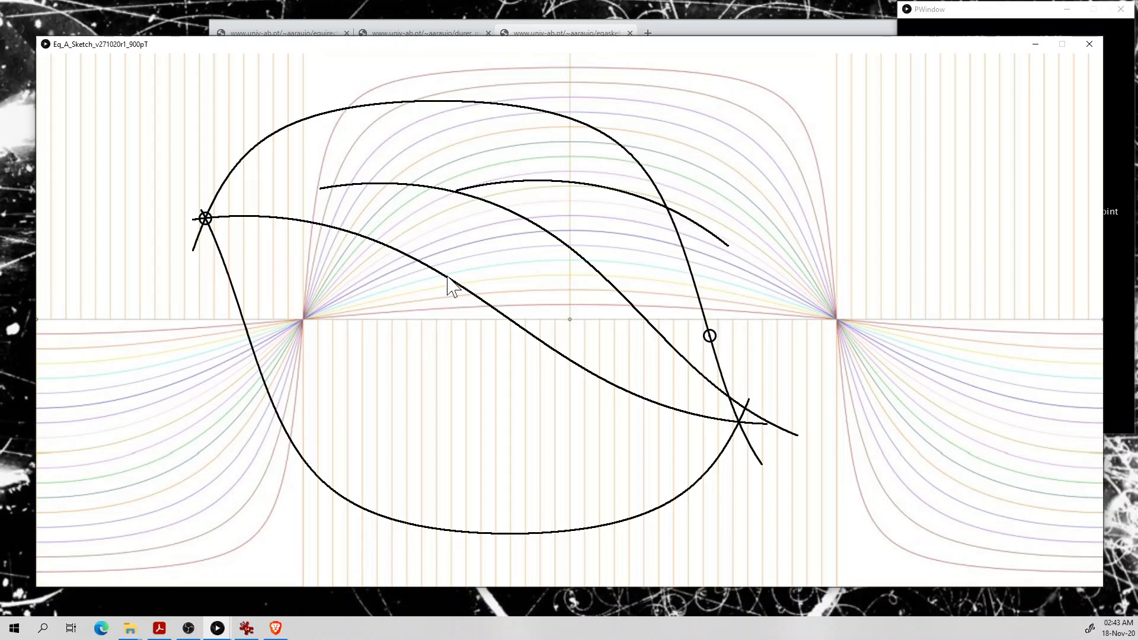
- Clear the drawing and trace one complete line through the two reference points across the full canvas width
key(Delete)
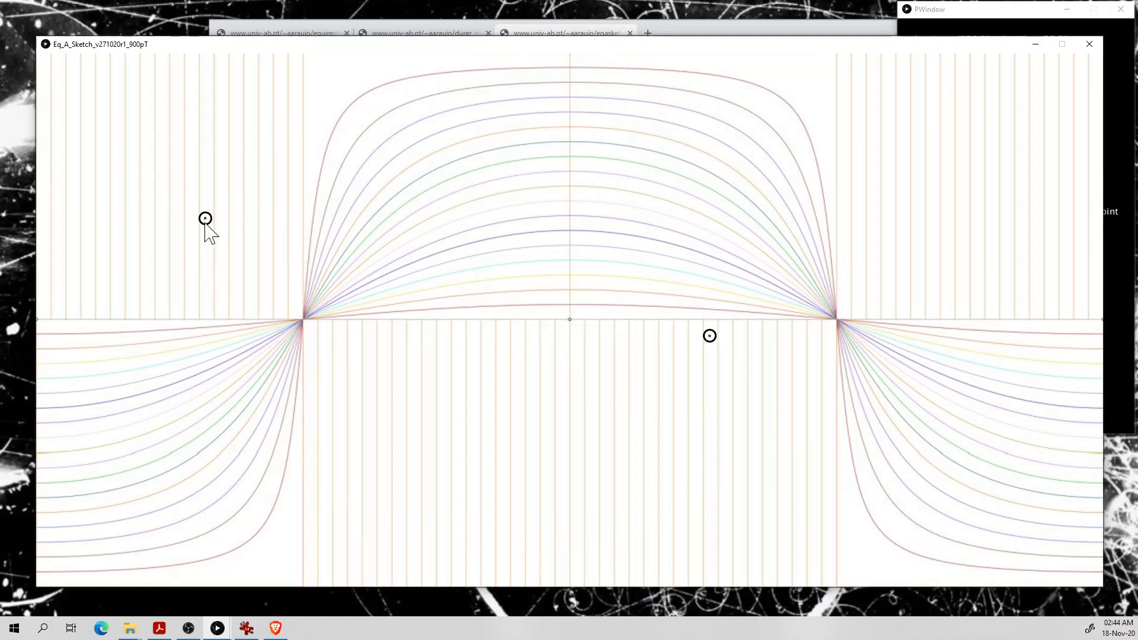
mouse_move(207, 217)
mouse_down()
mouse_move(262, 205)
mouse_move(508, 231)
mouse_move(848, 416)
mouse_up()
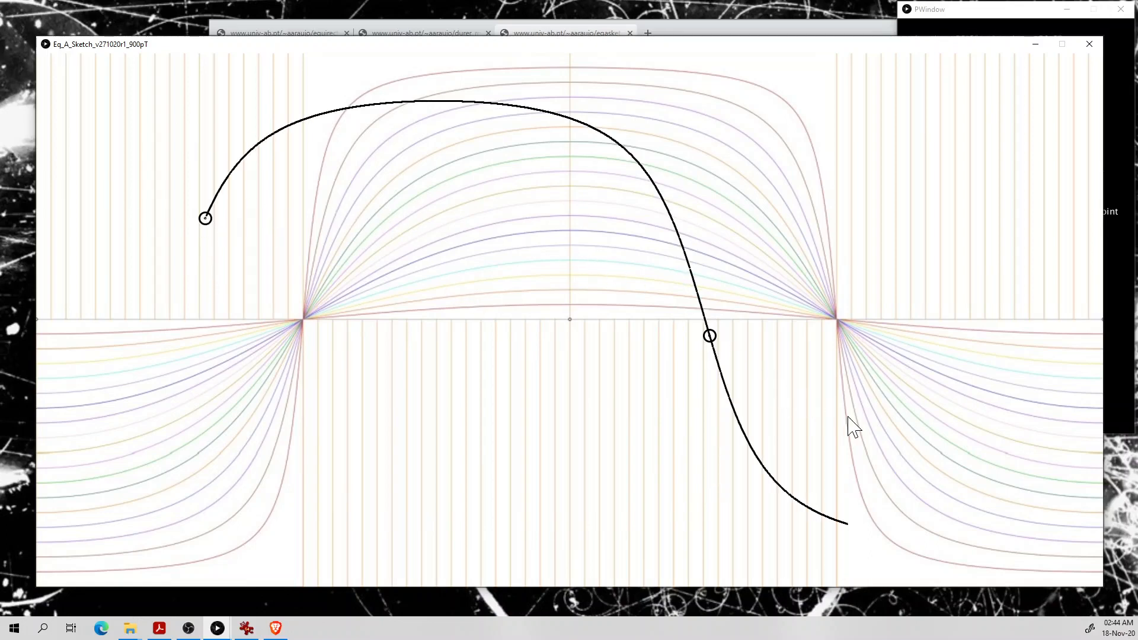
mouse_move(211, 172)
mouse_down()
mouse_move(160, 275)
mouse_move(152, 343)
mouse_move(21, 498)
mouse_up()
drag(883, 450, 1120, 525)
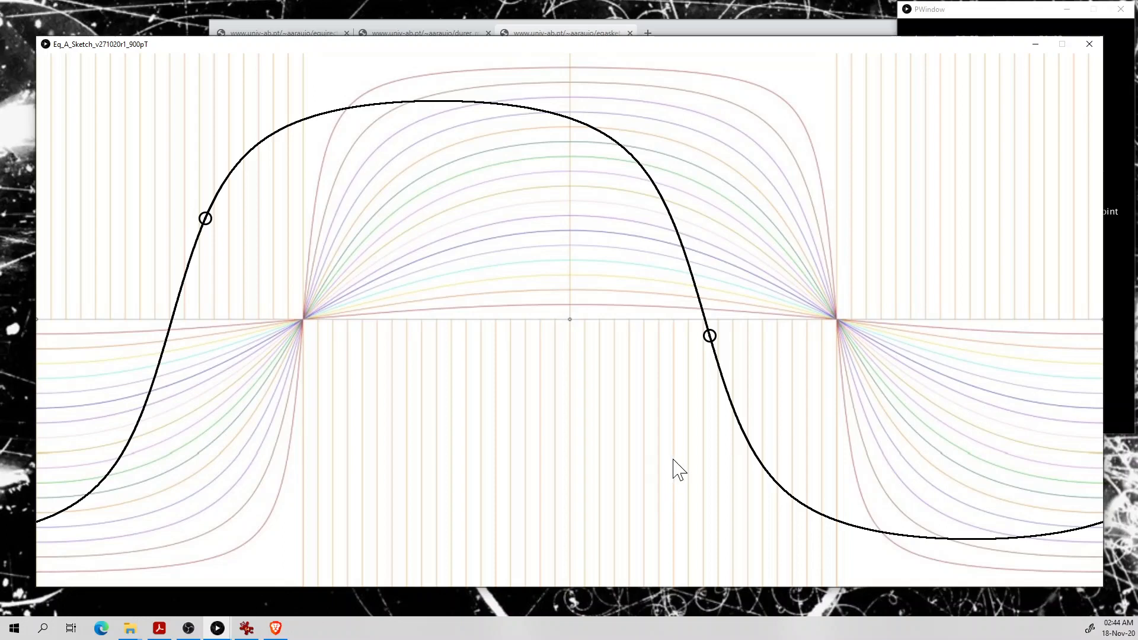
- Clear the full line, undo and repeat the clearing, and draw only the segment reaching just past both reference points
key(Delete)
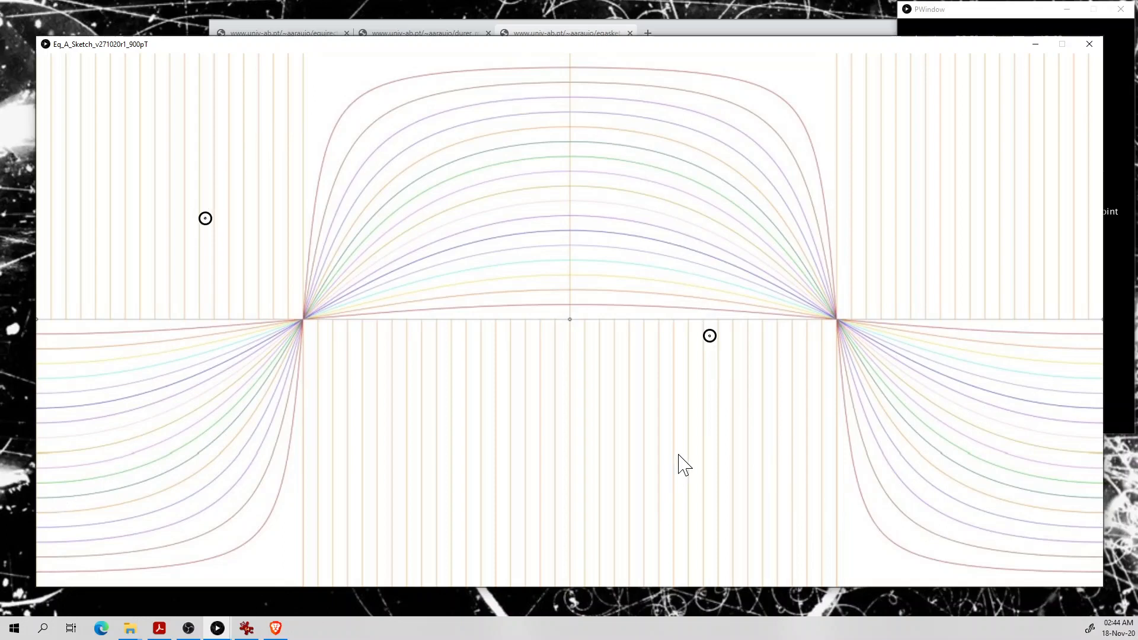
key(g)
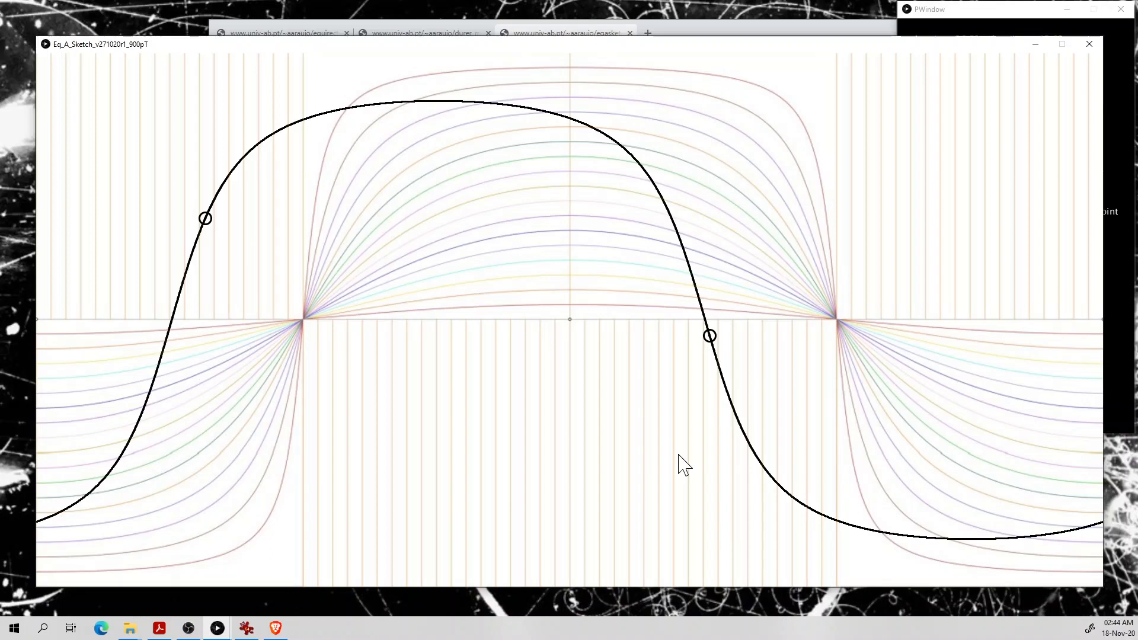
key(ctrl+z)
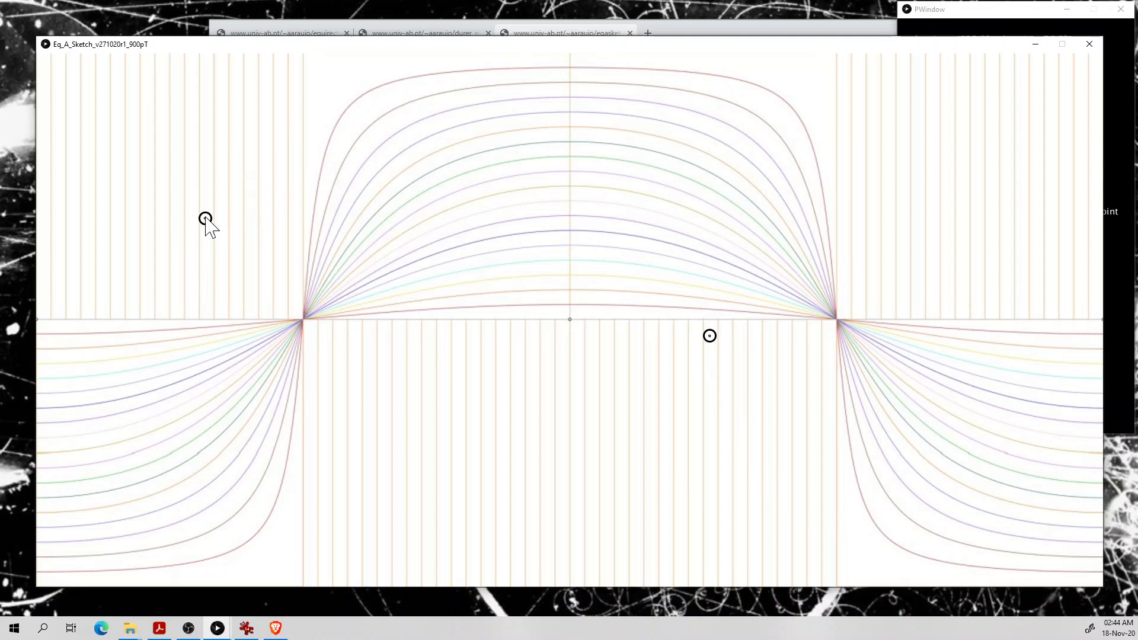
mouse_move(205, 216)
mouse_down()
mouse_move(316, 157)
mouse_move(516, 191)
mouse_move(653, 251)
mouse_move(702, 296)
mouse_move(722, 343)
mouse_up()
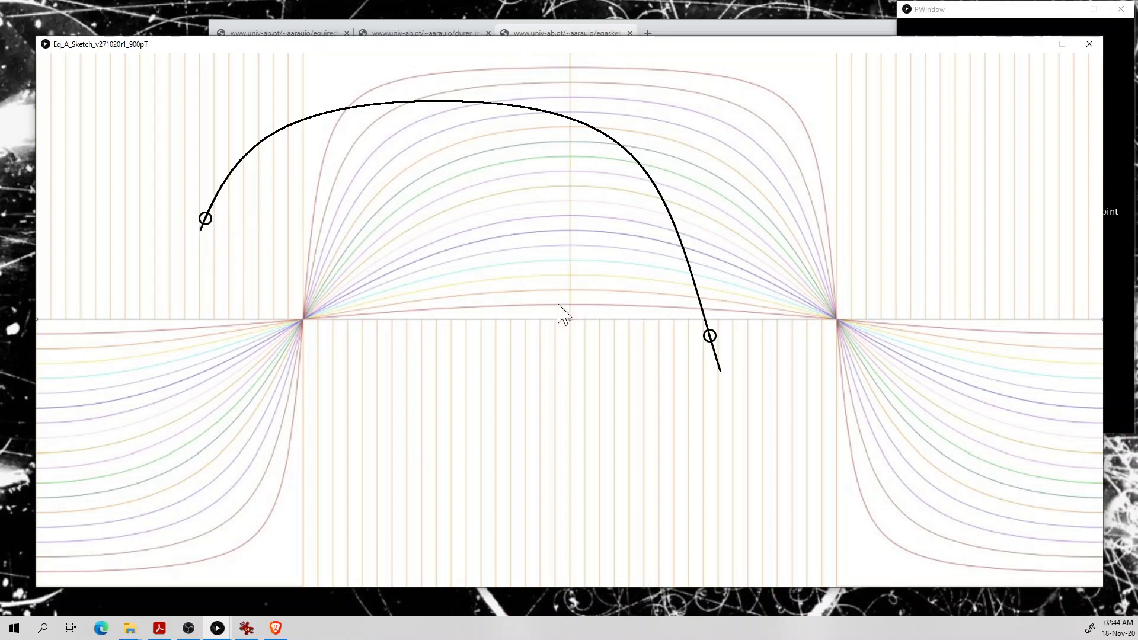
- Clear the drawing, set new reference points above the horizon, and draw a line through them across the full canvas width
click(675, 457)
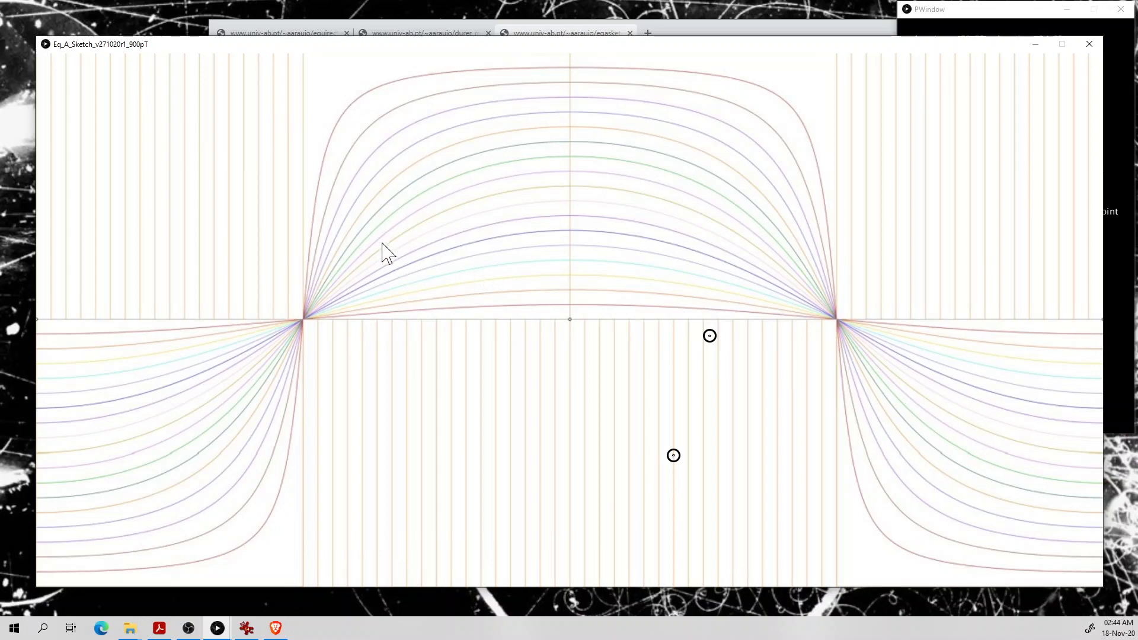
click(355, 208)
click(748, 301)
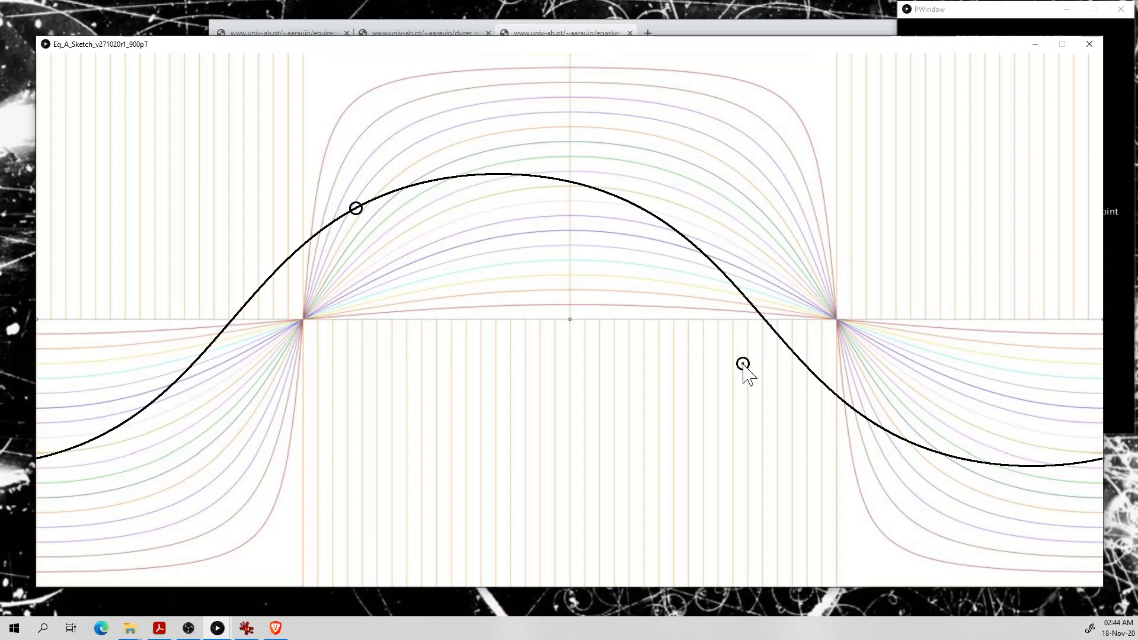
- Draw a second line from the shared upper reference point to meet the first, and erase the first line beyond their right-hand meeting point
mouse_move(757, 373)
mouse_down()
mouse_move(882, 391)
mouse_move(837, 400)
mouse_move(480, 308)
mouse_move(340, 254)
mouse_up()
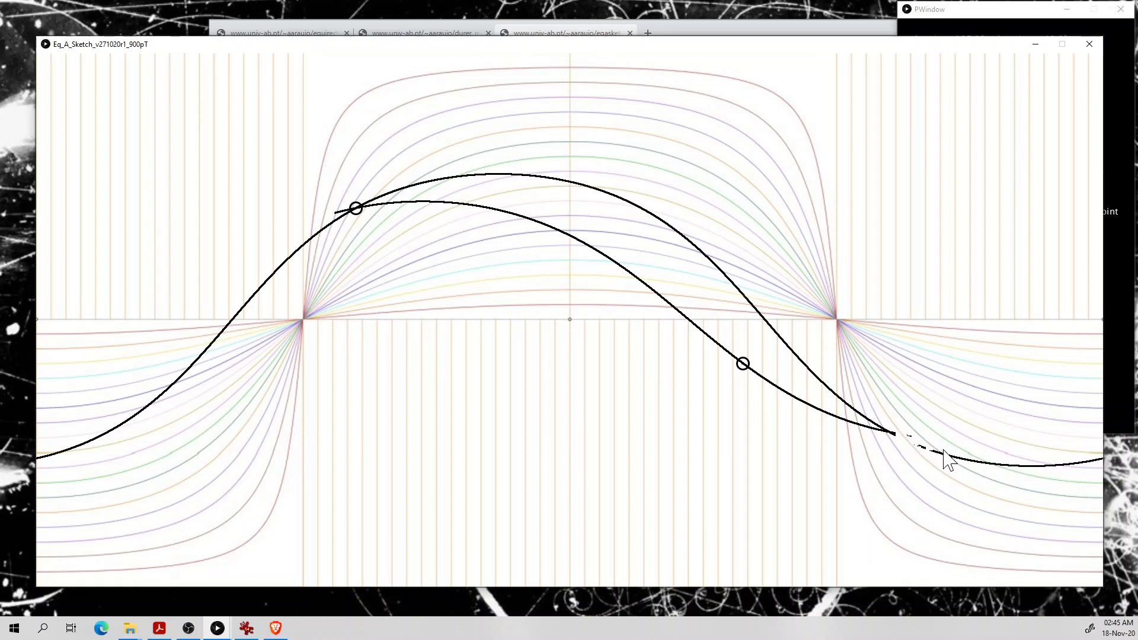
drag(969, 460, 1034, 464)
mouse_move(966, 470)
mouse_down()
mouse_move(987, 471)
mouse_move(963, 457)
mouse_move(1082, 468)
mouse_move(981, 474)
mouse_move(943, 452)
mouse_up()
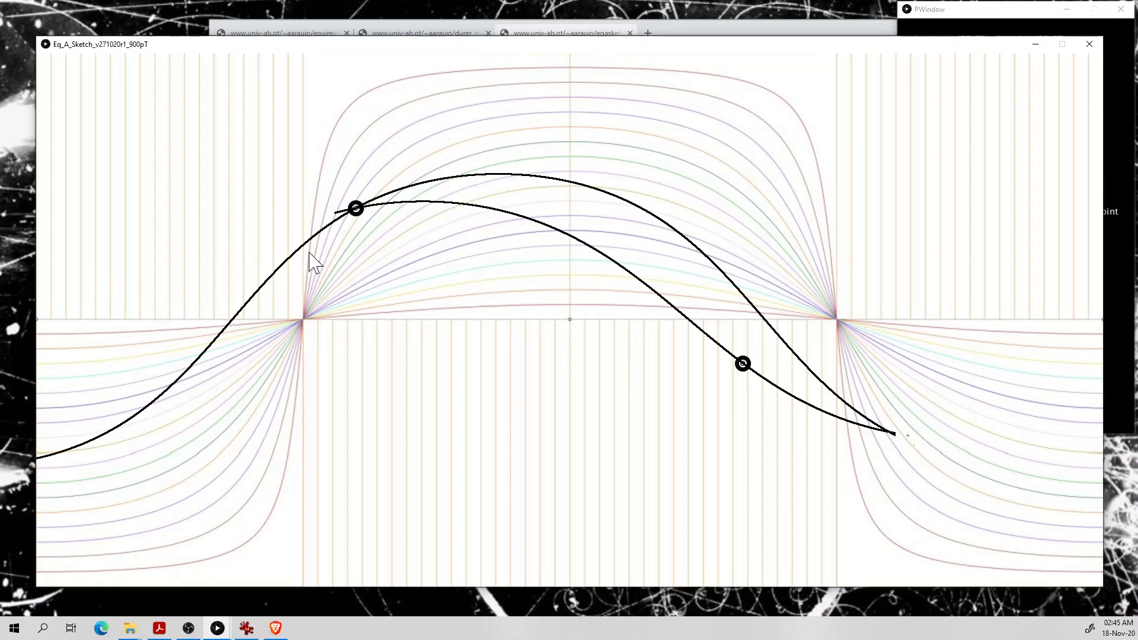
- Erase the second line beyond the upper reference point and reduce the pencil size to 2
mouse_move(342, 211)
mouse_down()
mouse_move(318, 254)
mouse_move(323, 237)
mouse_move(215, 330)
mouse_move(246, 325)
mouse_move(153, 404)
mouse_move(125, 453)
mouse_move(267, 364)
mouse_up()
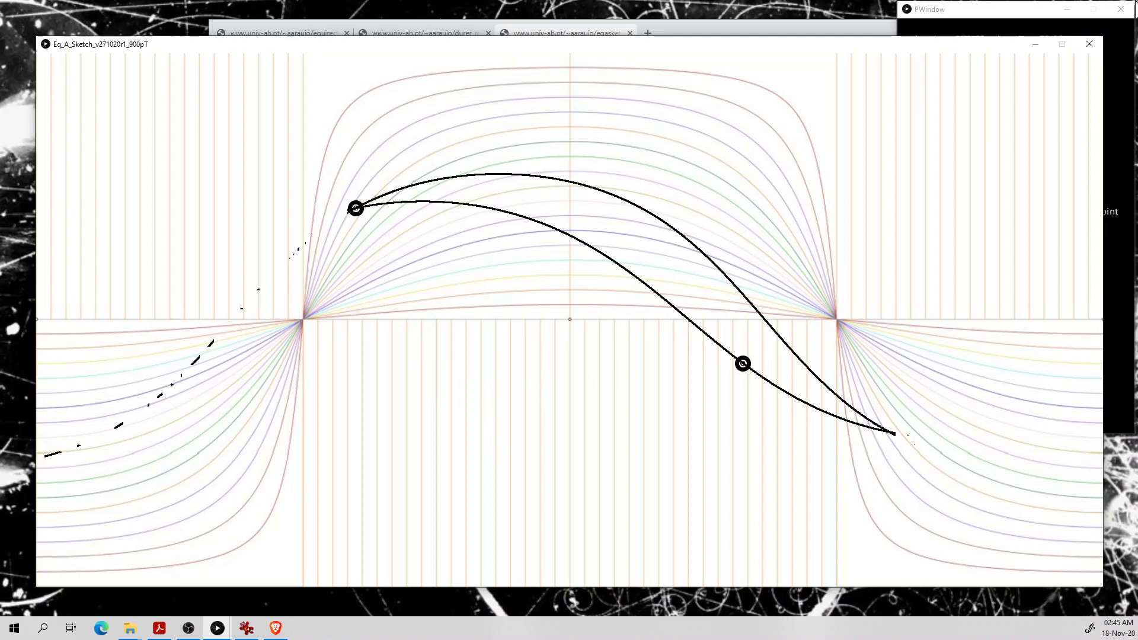
click(1002, 25)
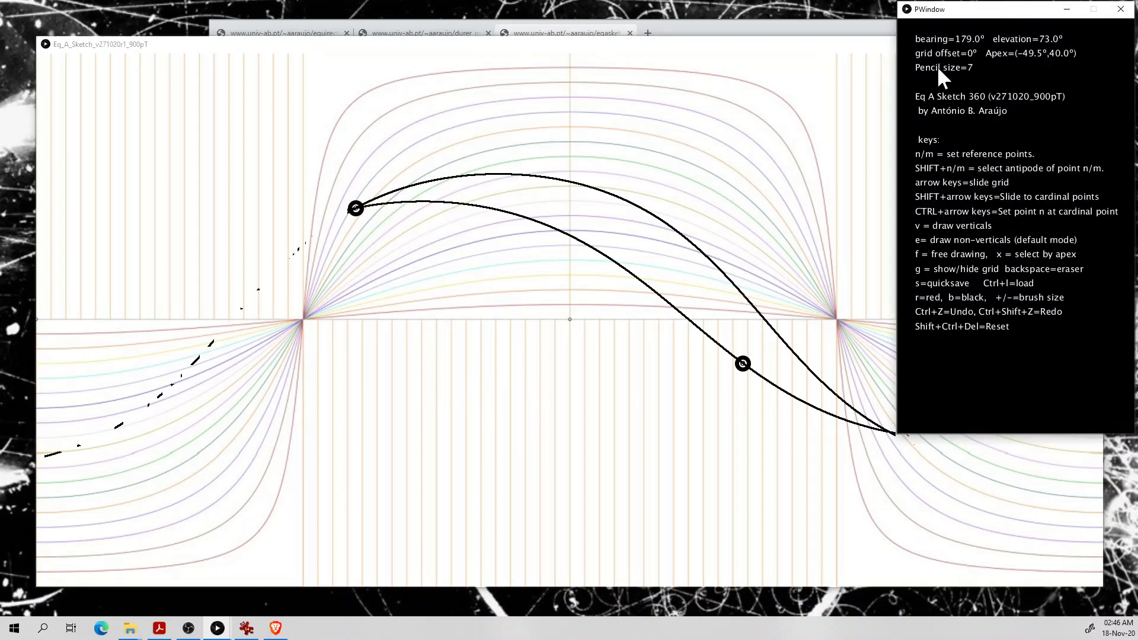
drag(851, 46, 839, 90)
scroll(878, 172, down, 2)
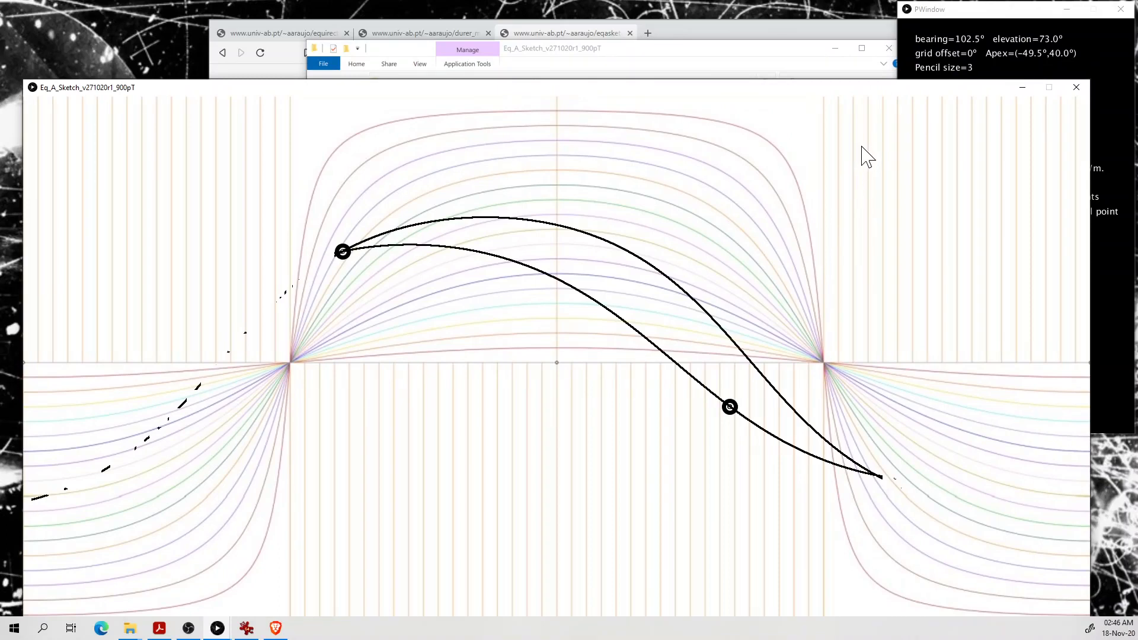
scroll(863, 130, down, 1)
drag(847, 90, 859, 38)
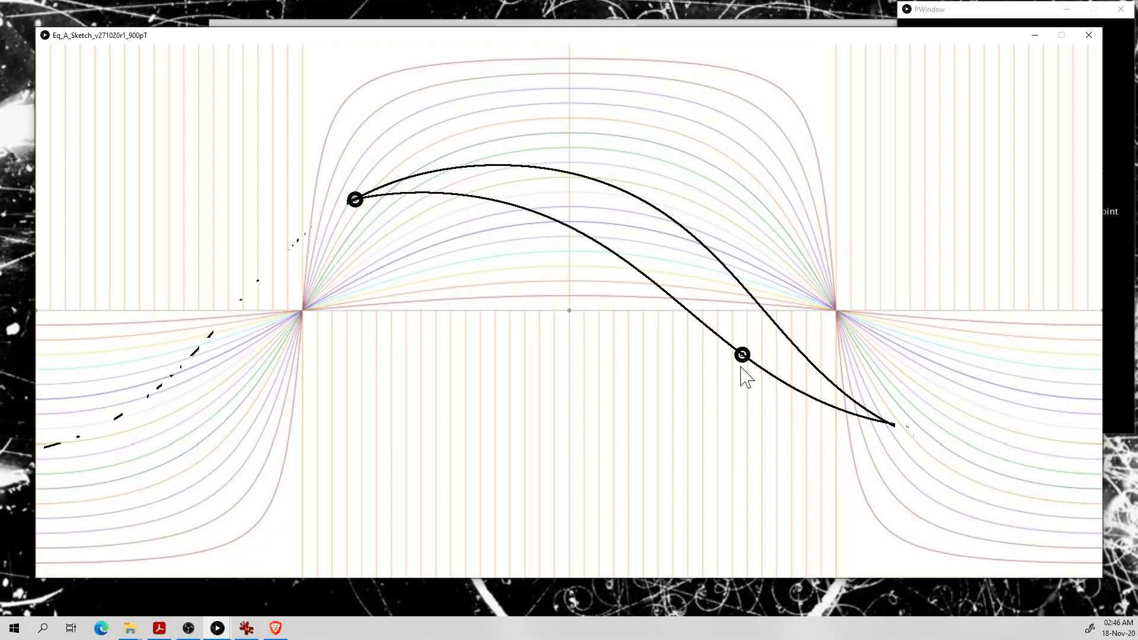
- Set three progressively lower second reference points and draw a line through each from the shared upper point to the common meeting point
click(743, 413)
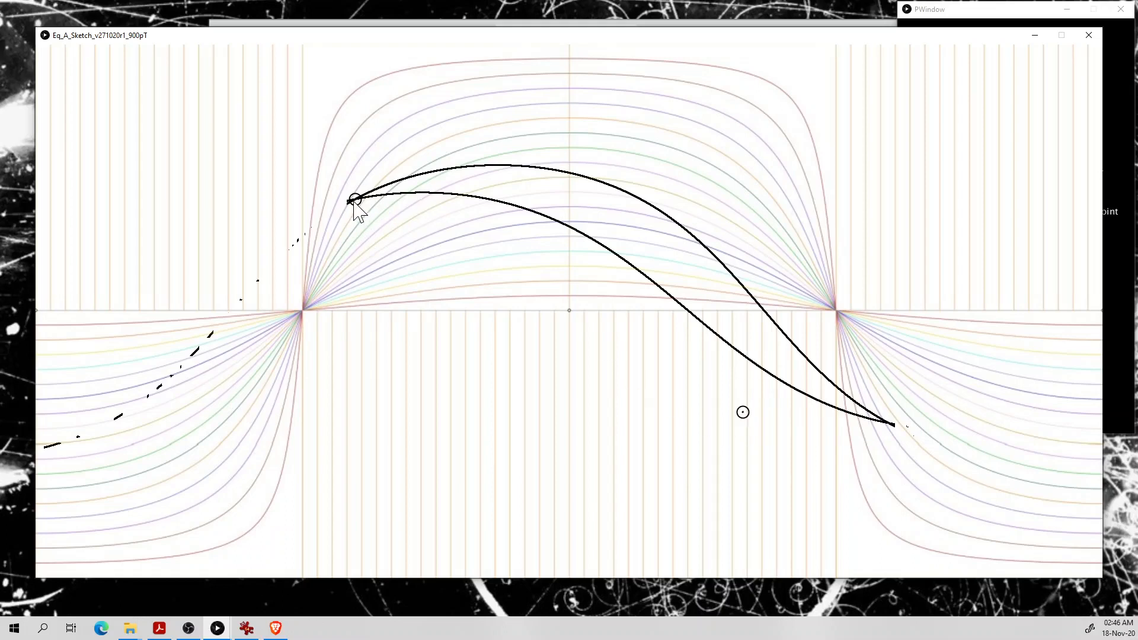
mouse_move(356, 205)
mouse_down()
mouse_move(498, 270)
mouse_move(656, 376)
mouse_move(782, 424)
mouse_move(901, 423)
mouse_up()
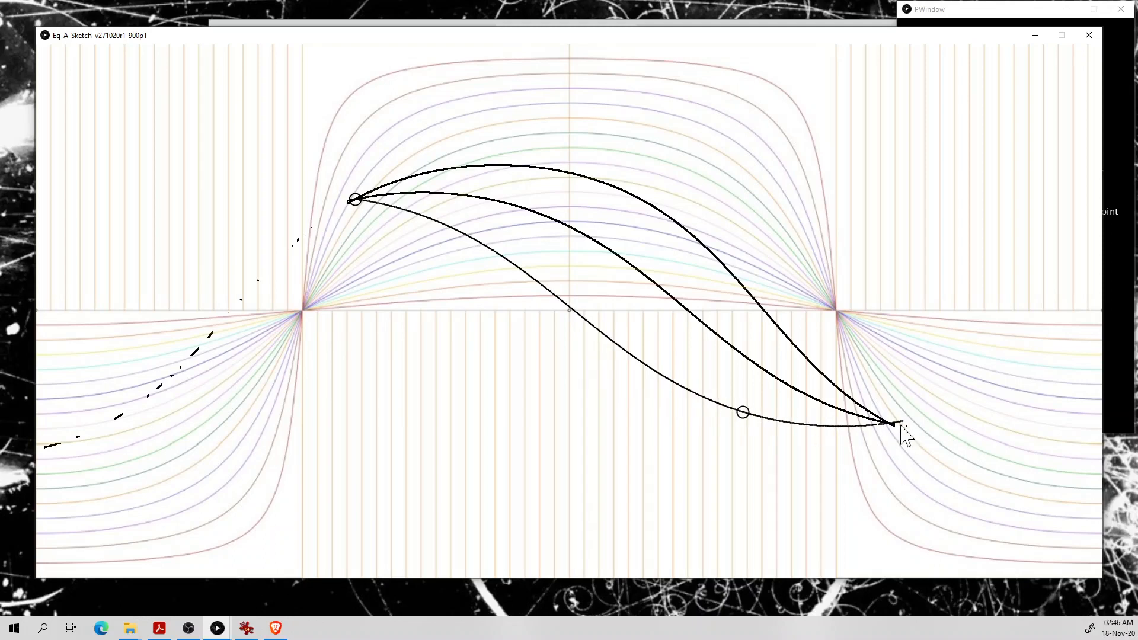
click(743, 467)
mouse_move(356, 201)
mouse_down()
mouse_move(518, 344)
mouse_move(729, 445)
mouse_move(852, 436)
mouse_move(841, 403)
mouse_up()
click(739, 525)
mouse_move(356, 201)
mouse_down()
mouse_move(490, 371)
mouse_move(777, 498)
mouse_move(895, 434)
mouse_move(830, 494)
mouse_up()
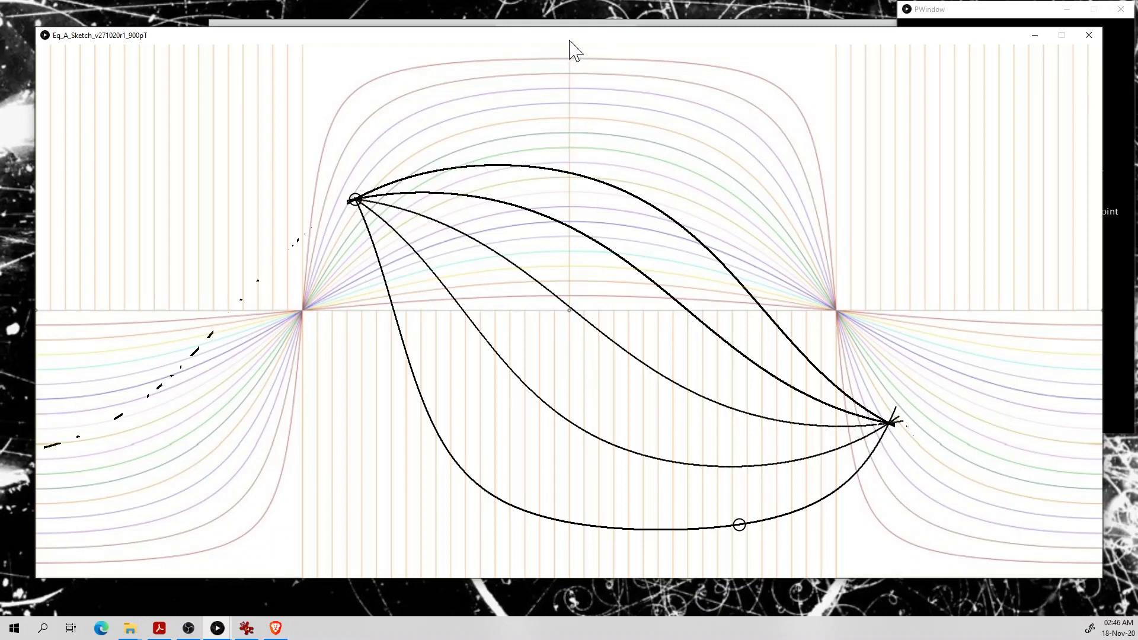
- Quick-save the drawing and open the saved eqsk2020111824651.jpg from the program folder in FSPViewer
drag(569, 41, 558, 70)
click(639, 48)
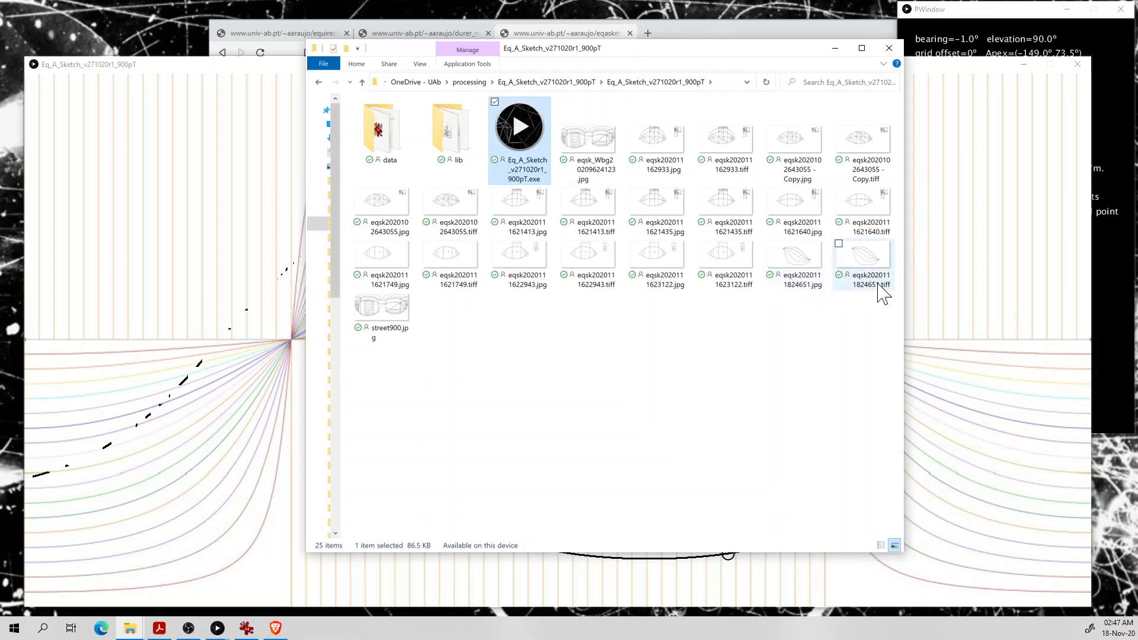
mouse_move(871, 294)
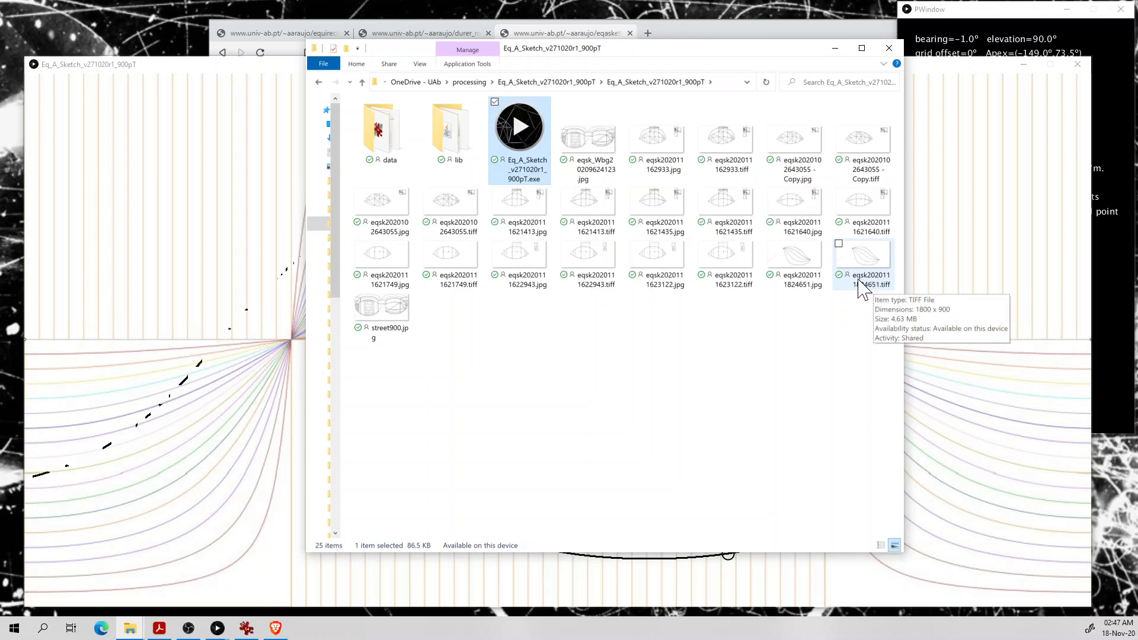
click(809, 261)
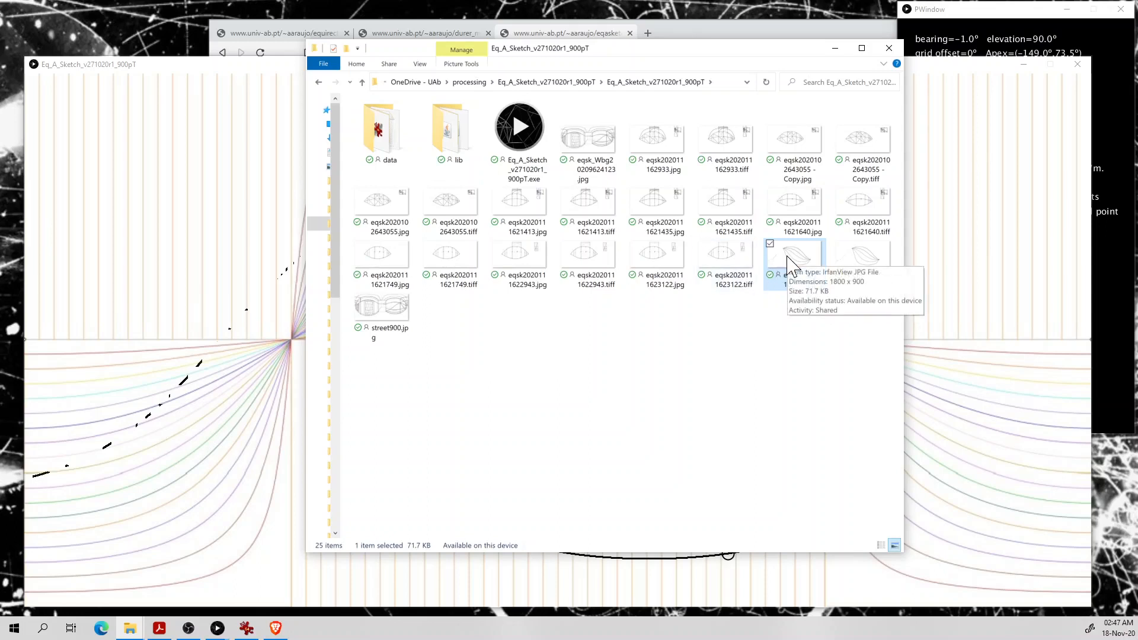
right_click(788, 264)
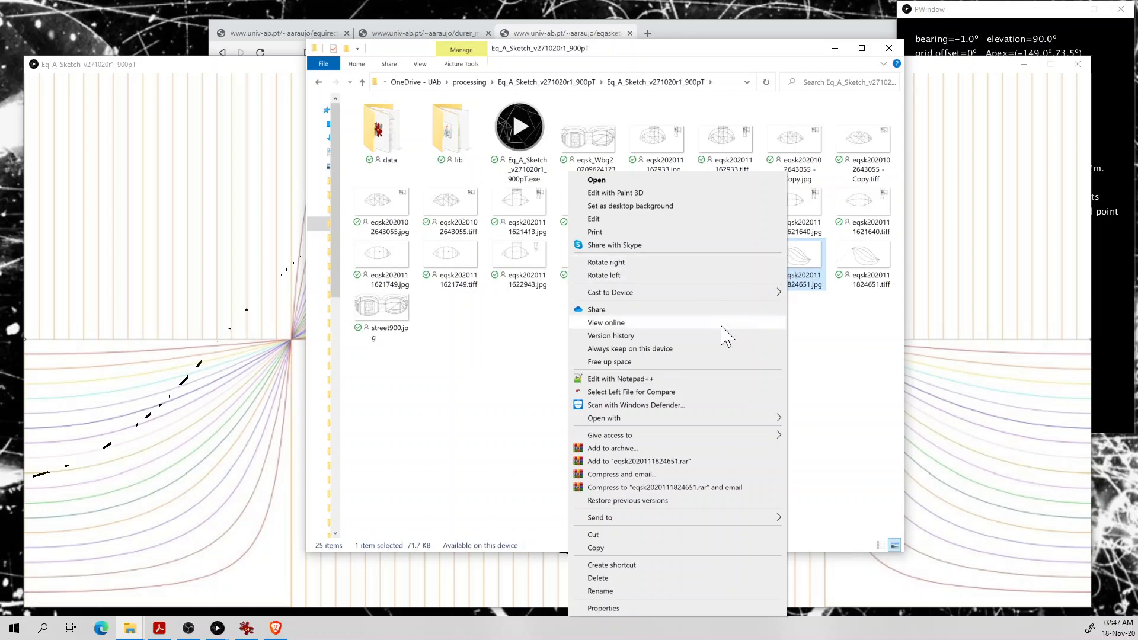
mouse_move(730, 422)
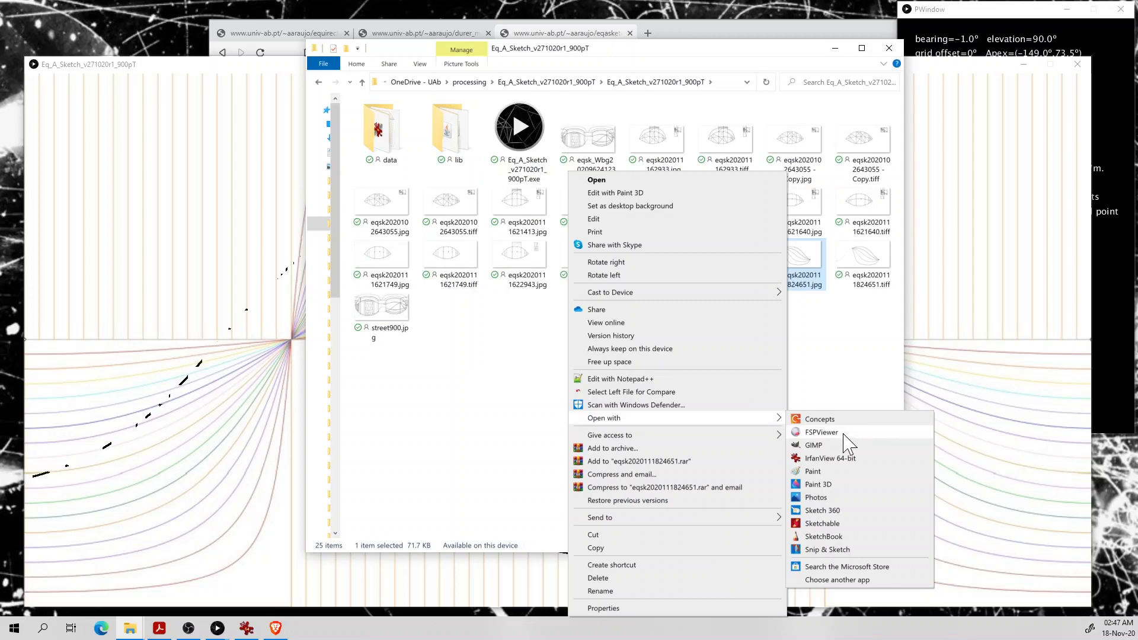
click(843, 435)
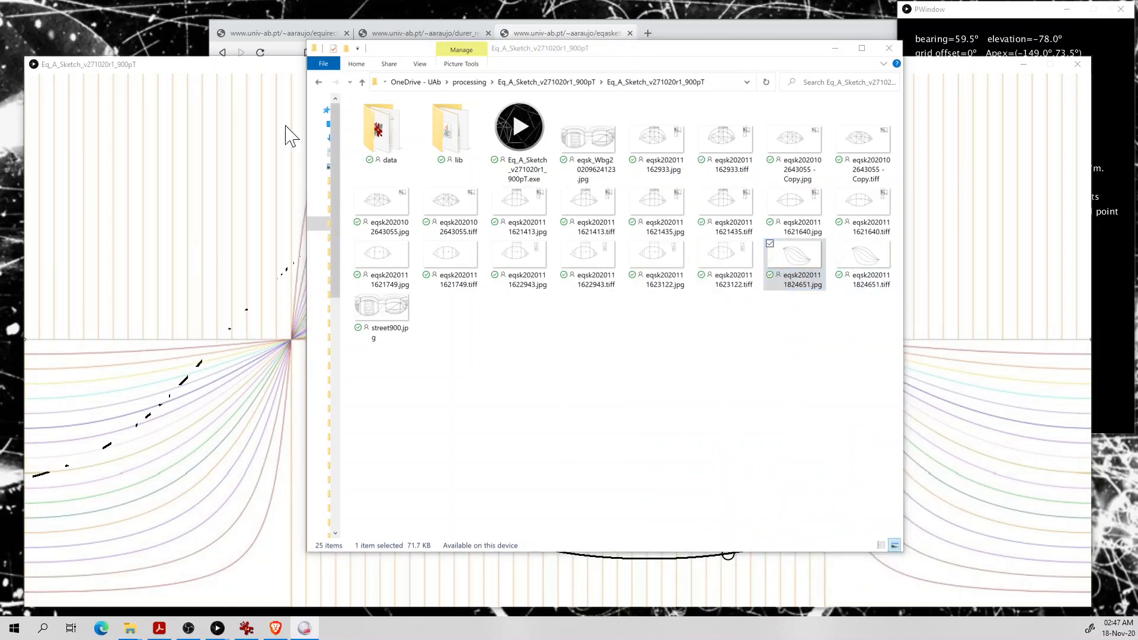
- Examine the saved drawing as a panorama in FSPViewer, looking around the point shared by the fan of lines
click(272, 65)
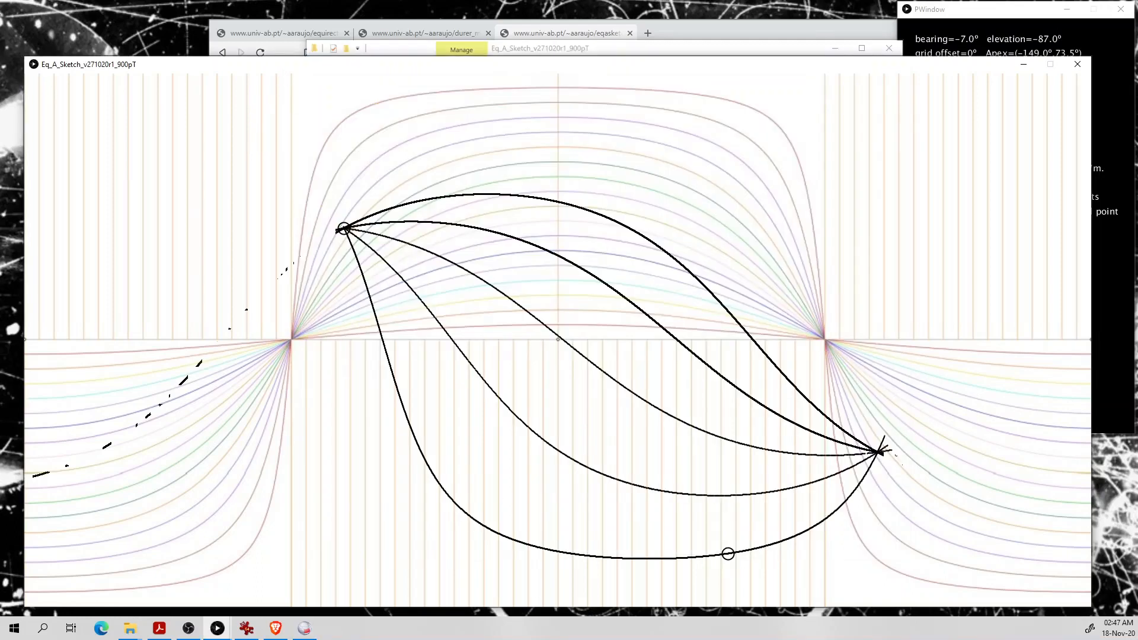
drag(529, 150, 588, 319)
scroll(581, 305, down, 3)
drag(535, 282, 486, 224)
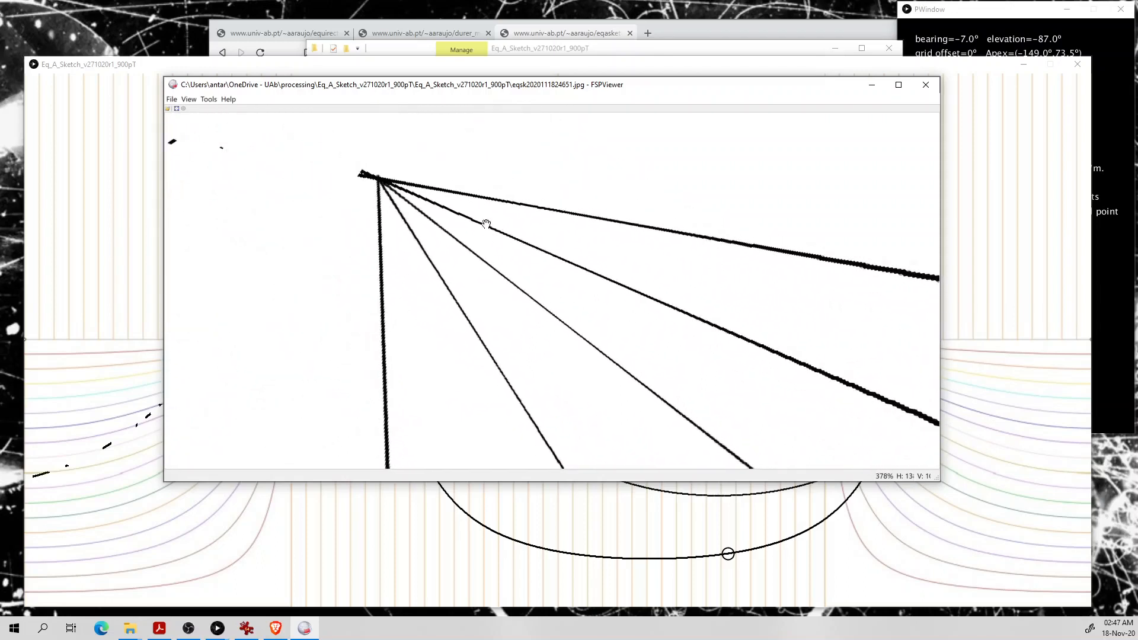
drag(486, 264, 473, 244)
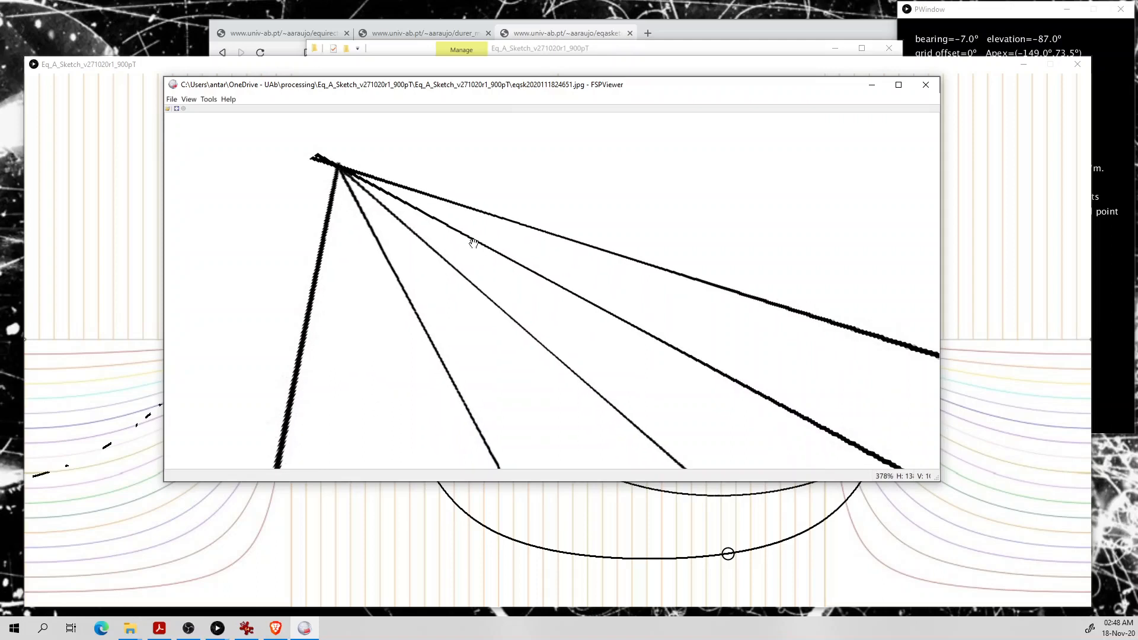
- Switch back to Eq A Sketch 360, load street900.jpg, and toggle the grid several times, leaving it hidden
click(214, 66)
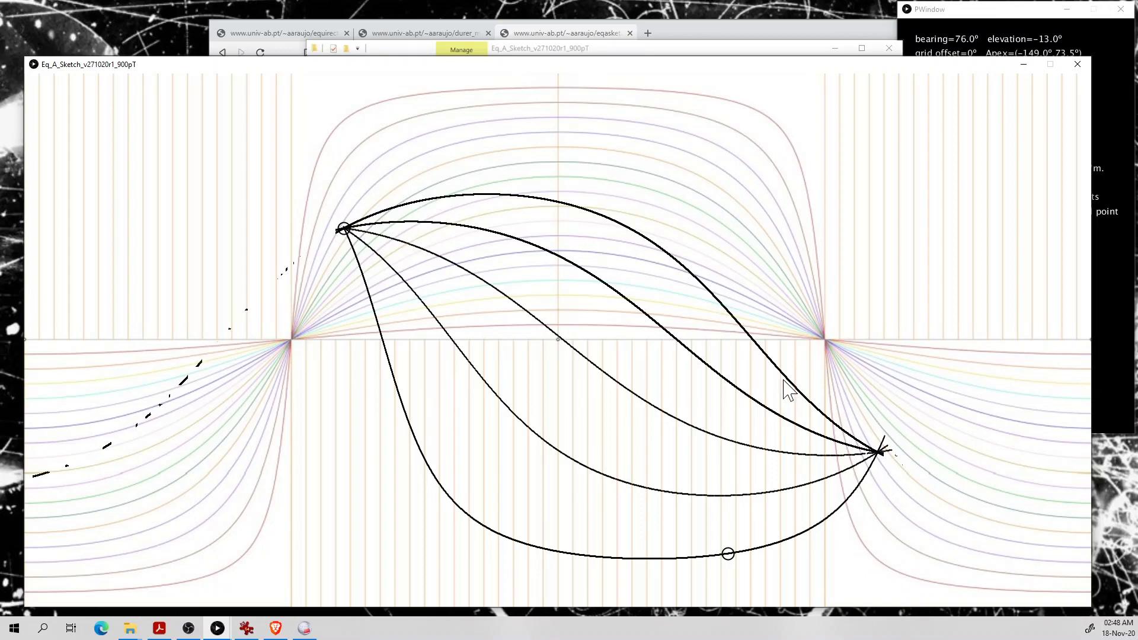
drag(578, 67, 573, 52)
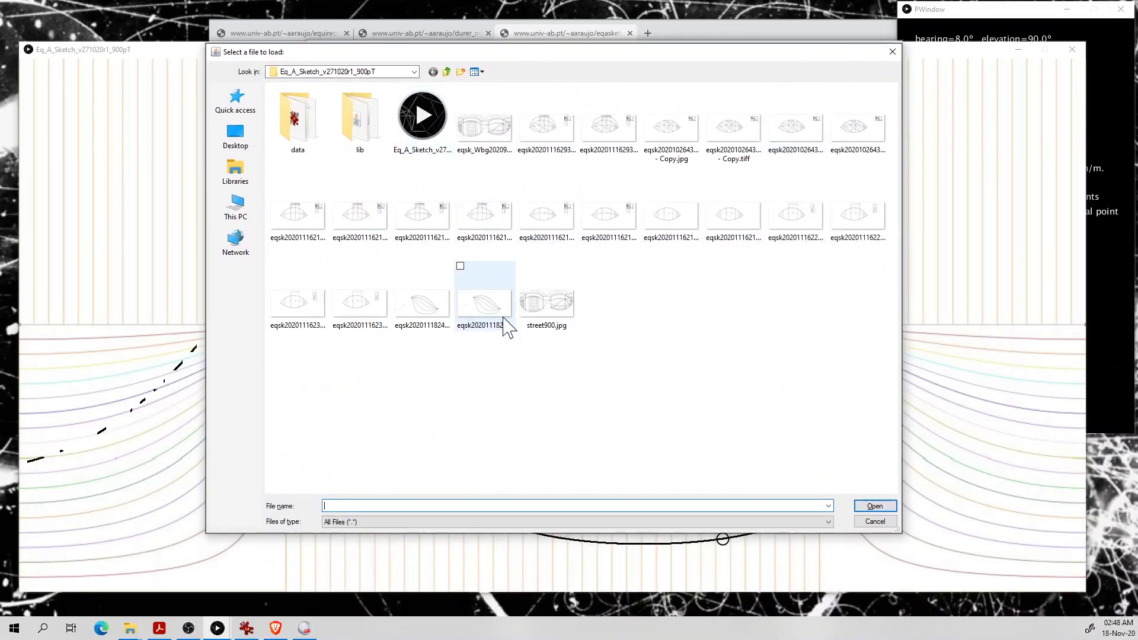
double_click(545, 305)
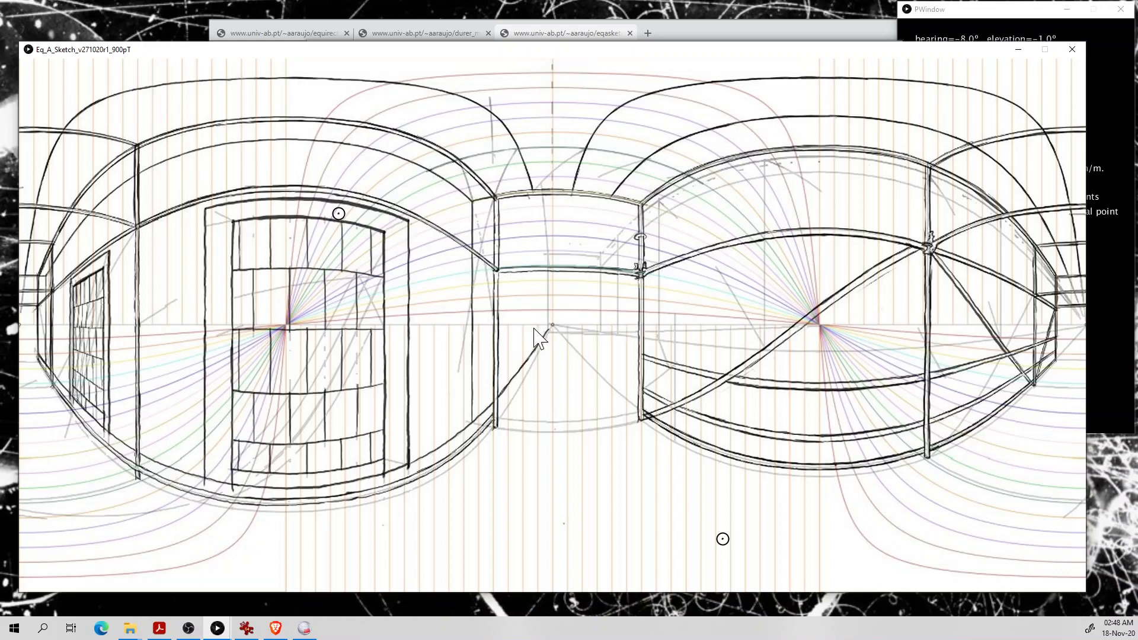
key(g)
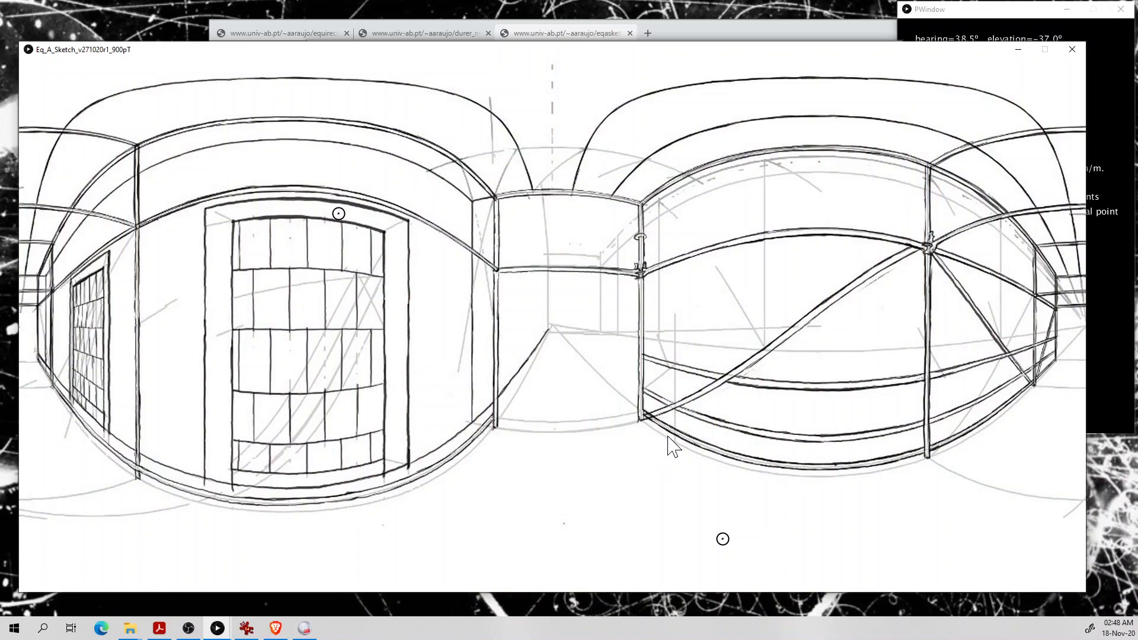
key(g)
key(g)
key(g)
key(g)
- Draw a double-line diagonal brace in the right-hand railing frame, from the left post's upper joint to the right post's foot
click(645, 268)
mouse_move(929, 448)
mouse_down()
mouse_move(880, 437)
mouse_move(689, 325)
mouse_move(647, 281)
mouse_up()
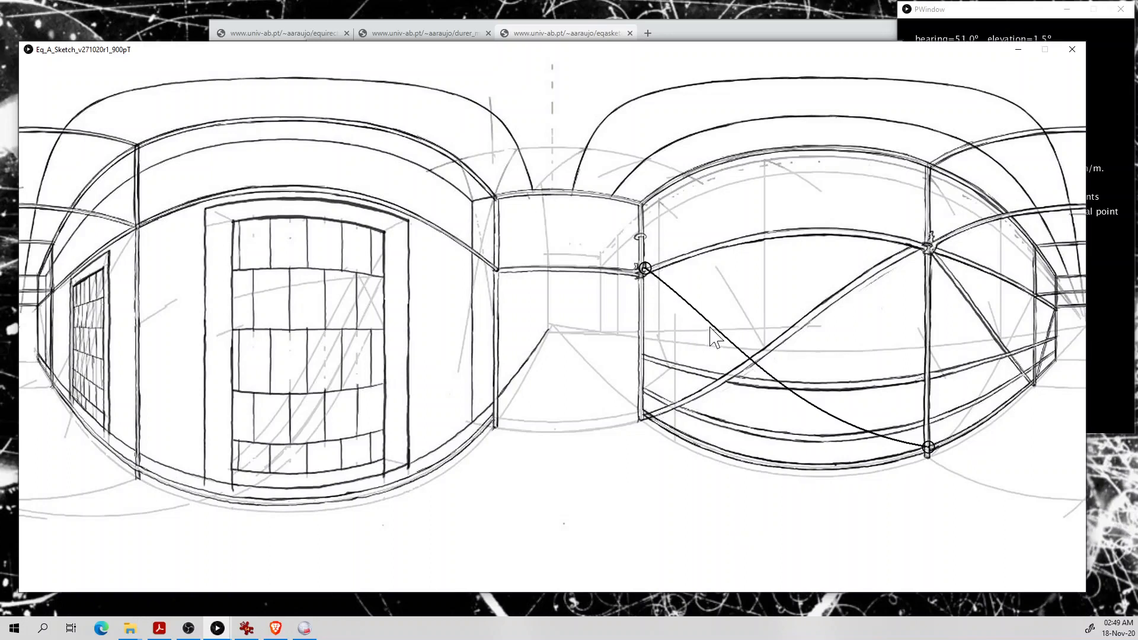
click(924, 454)
mouse_move(643, 273)
mouse_down()
mouse_move(717, 353)
mouse_move(821, 418)
mouse_move(924, 453)
mouse_up()
click(643, 273)
click(924, 452)
mouse_move(924, 452)
mouse_down()
mouse_move(812, 404)
mouse_move(644, 272)
mouse_up()
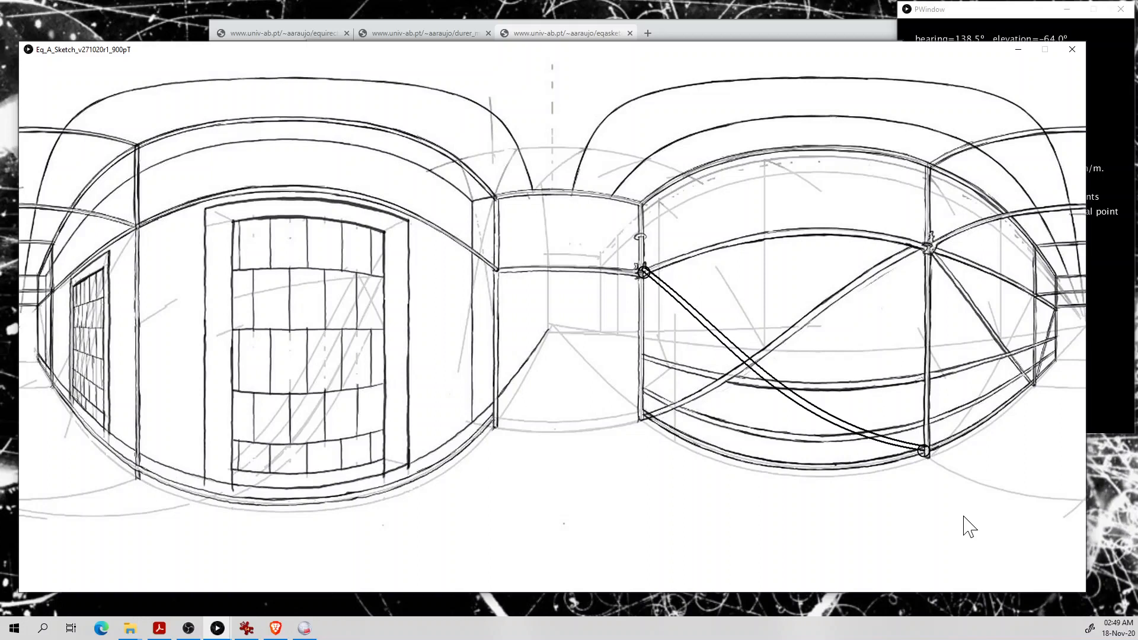
- Try a red line through the brace's two reference points across the canvas and quick-save the drawing
click(1033, 9)
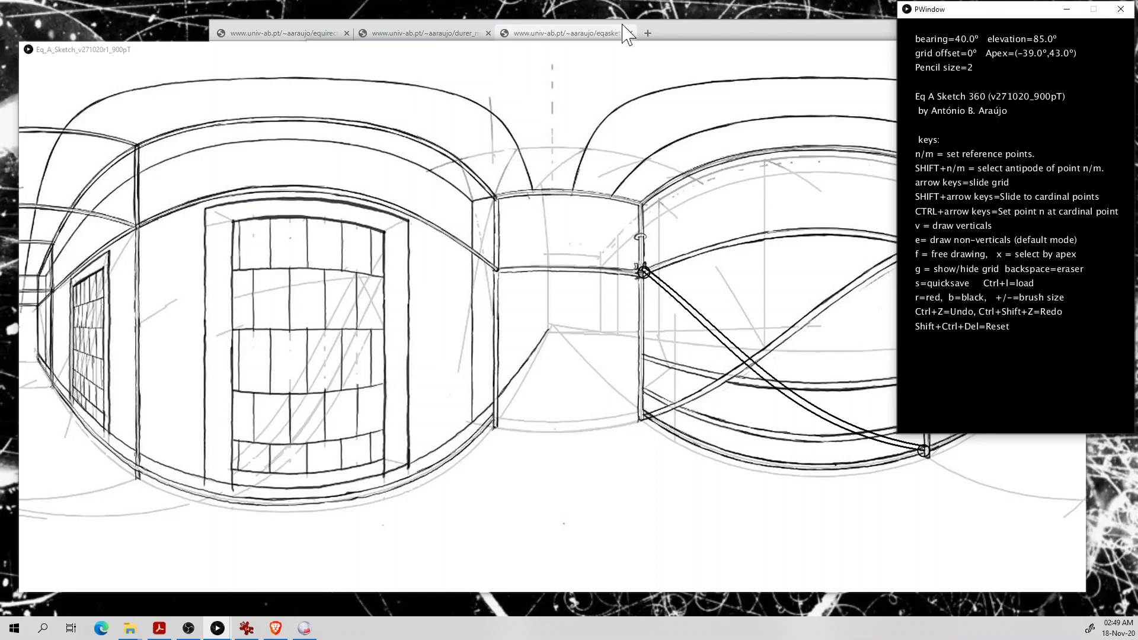
click(620, 62)
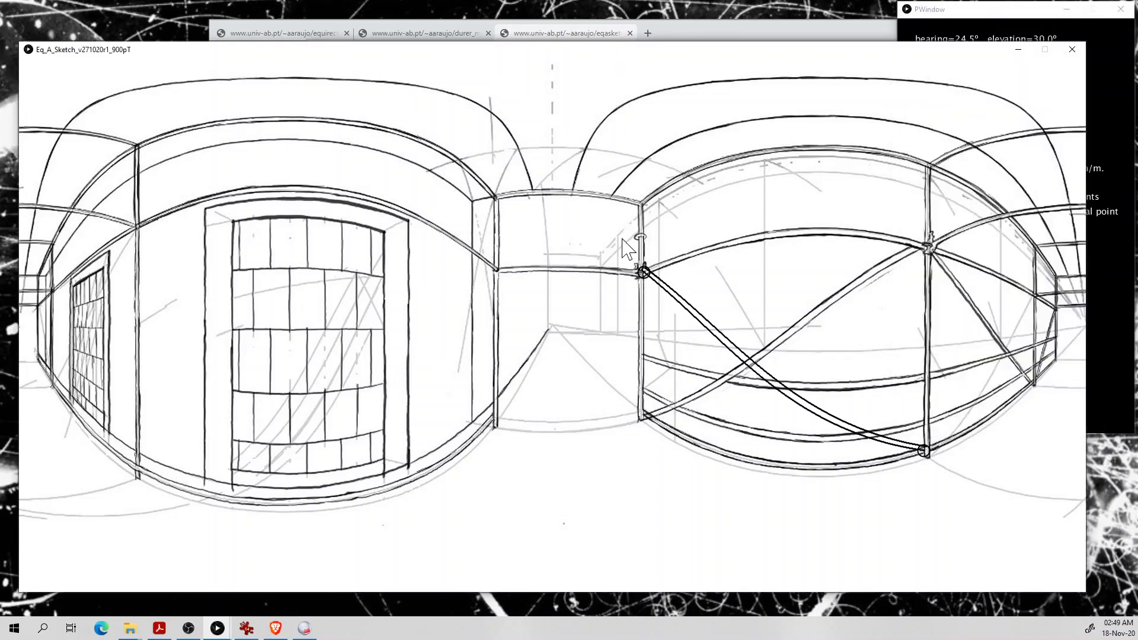
mouse_move(547, 218)
mouse_down()
mouse_move(724, 301)
mouse_move(888, 336)
mouse_move(514, 194)
mouse_move(344, 168)
mouse_move(572, 200)
mouse_move(1026, 483)
mouse_move(859, 486)
mouse_move(872, 450)
mouse_move(237, 86)
mouse_move(77, 259)
mouse_move(617, 261)
mouse_move(795, 329)
mouse_up()
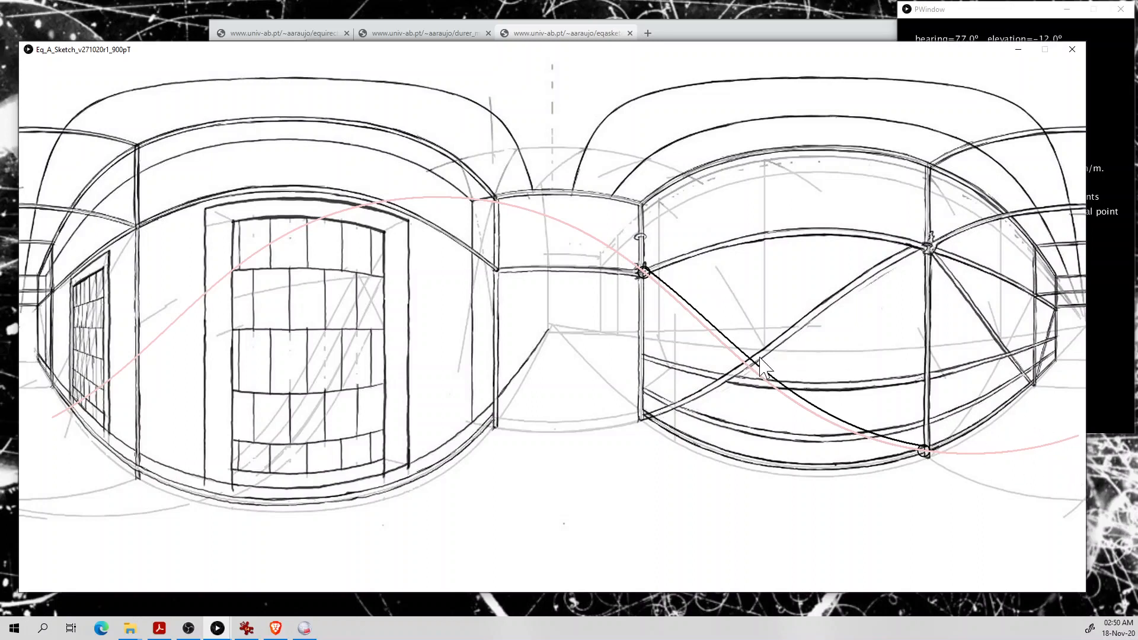
key(s)
click(1034, 15)
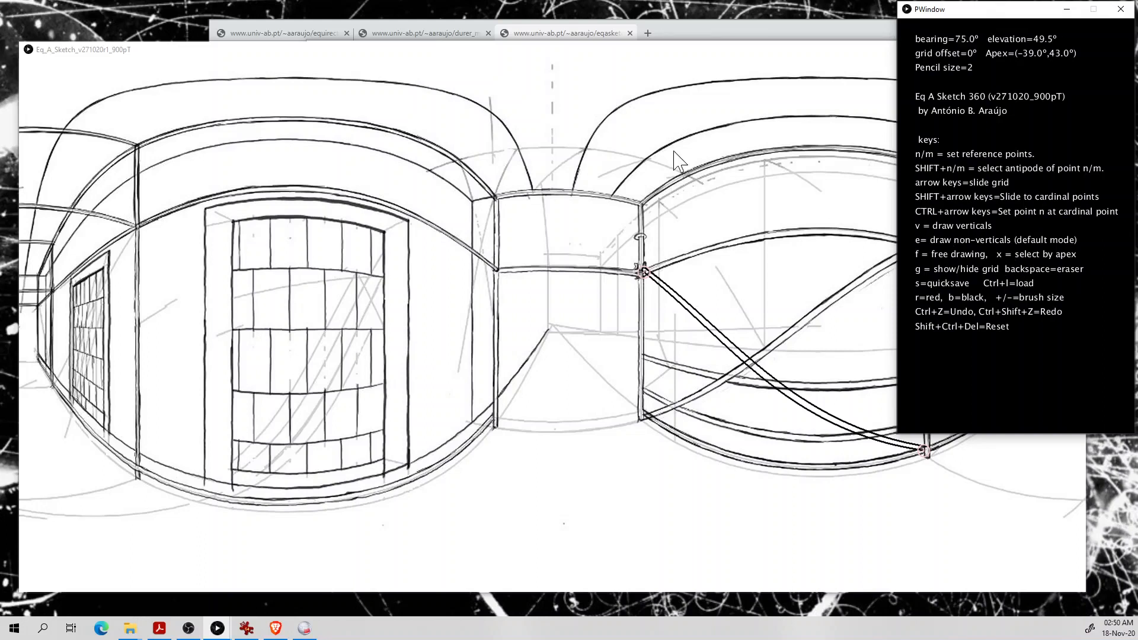
click(573, 53)
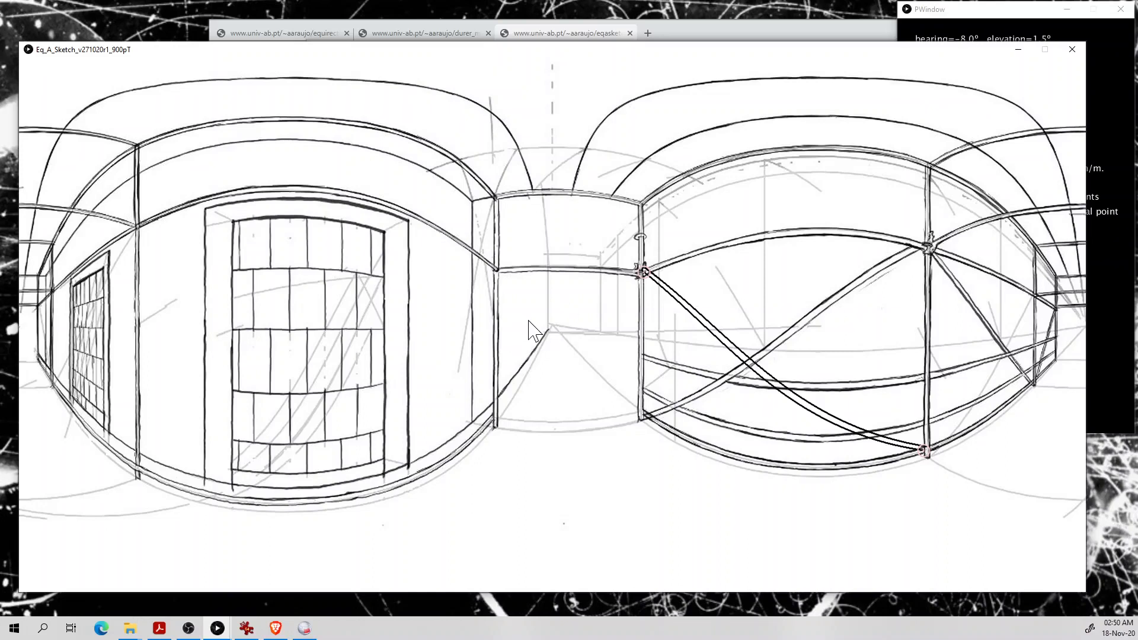
- Clear the street drawing, set two new reference points above and below mid-height, and draw a line through them
drag(525, 208, 586, 234)
mouse_move(590, 303)
mouse_down()
mouse_move(630, 309)
mouse_move(518, 233)
mouse_up()
key(Delete)
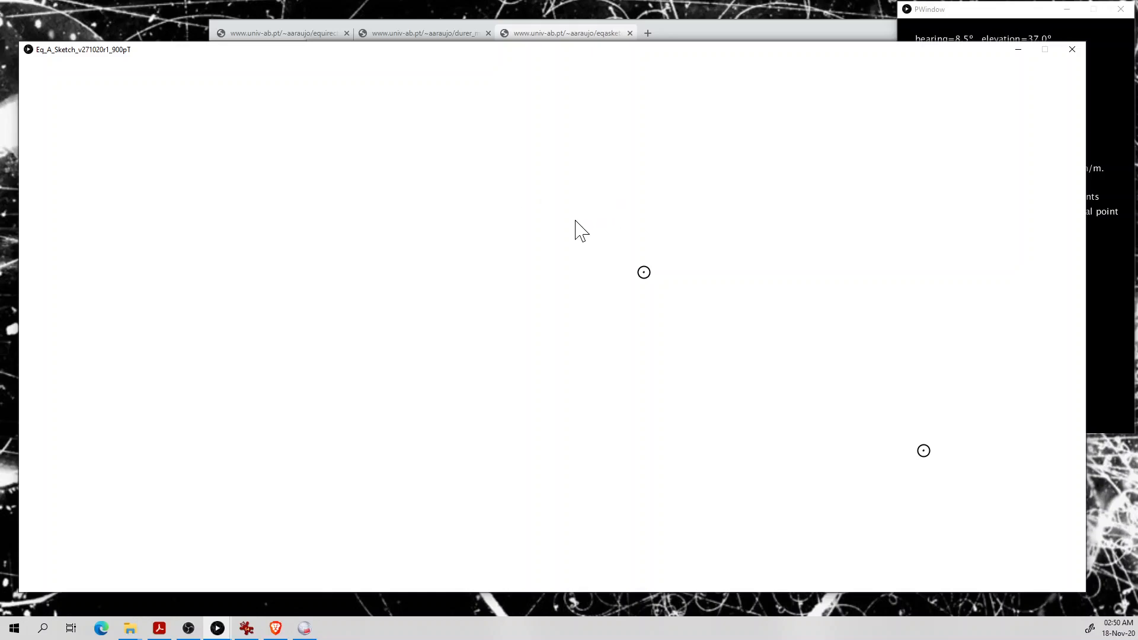
click(436, 180)
click(702, 401)
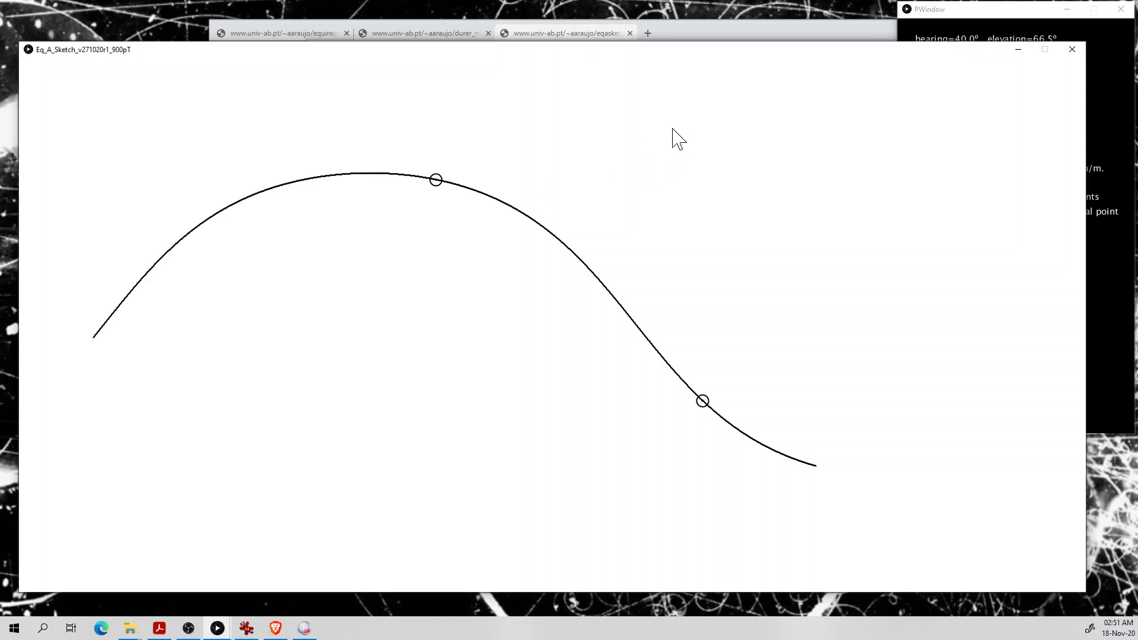
- Draw four more lines by choosing each line's apex at different heights, from near the canvas's upper edge to just above mid-height
mouse_move(674, 135)
mouse_down()
mouse_move(584, 201)
mouse_move(706, 120)
mouse_move(1008, 290)
mouse_move(585, 135)
mouse_move(183, 409)
mouse_move(699, 186)
mouse_move(670, 126)
mouse_up()
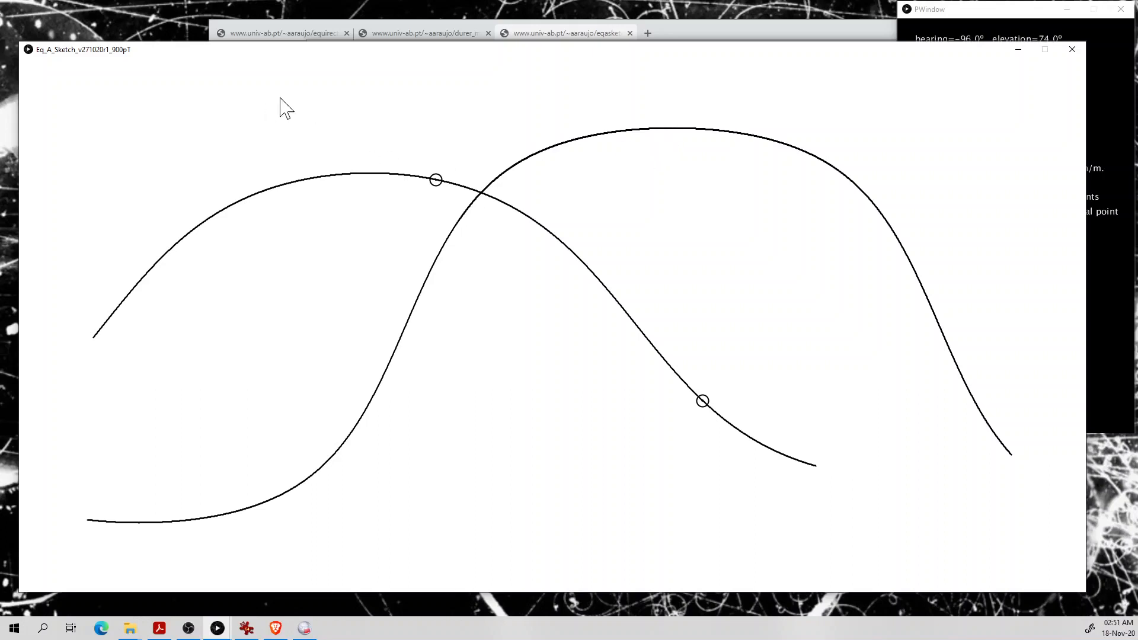
mouse_move(293, 84)
mouse_down()
mouse_move(368, 86)
mouse_move(683, 327)
mouse_move(241, 5)
mouse_move(22, 316)
mouse_up()
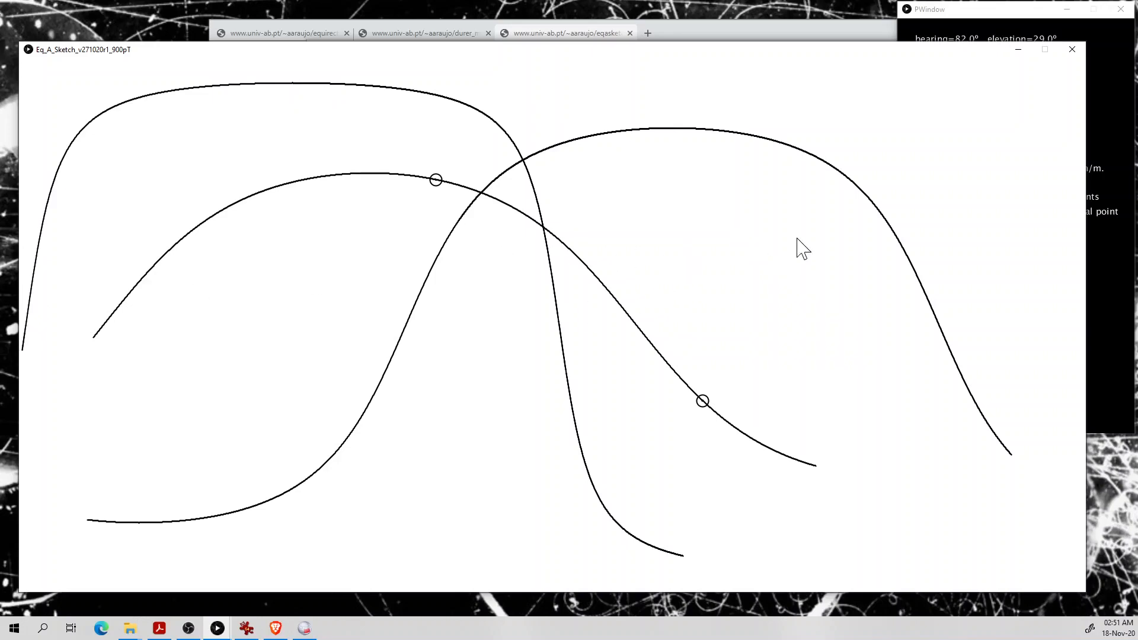
mouse_move(741, 243)
mouse_down()
mouse_move(525, 285)
mouse_move(851, 264)
mouse_move(1095, 326)
mouse_up()
mouse_move(618, 227)
mouse_down()
mouse_move(236, 325)
mouse_move(255, 330)
mouse_move(9, 340)
mouse_move(211, 360)
mouse_up()
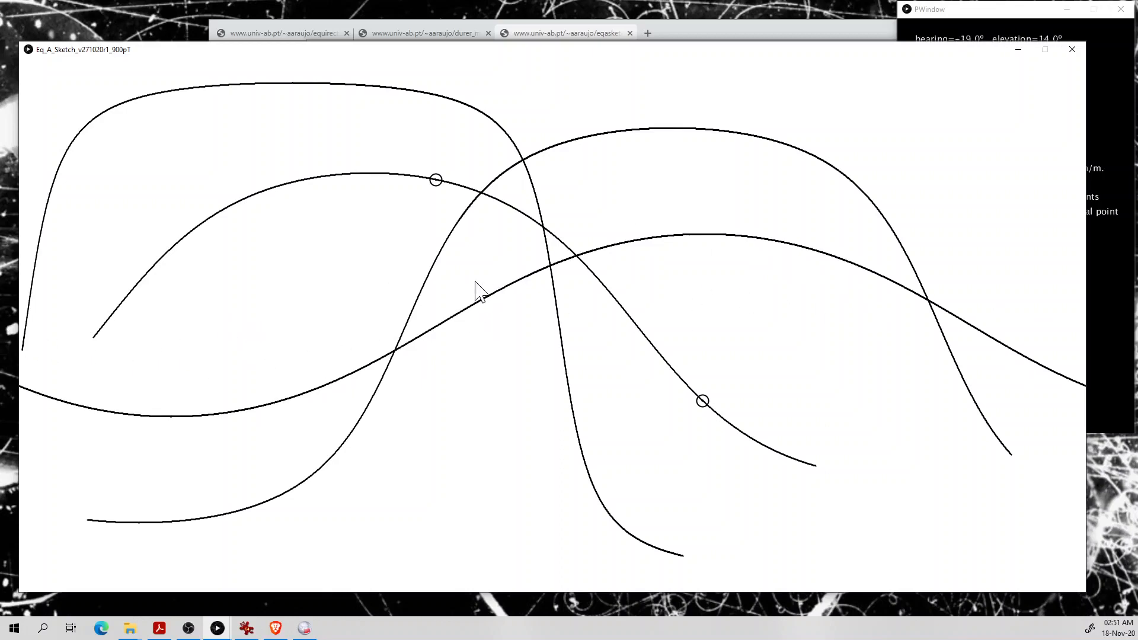
mouse_move(467, 296)
mouse_down()
mouse_move(270, 326)
mouse_move(880, 341)
mouse_move(1065, 331)
mouse_move(2, 294)
mouse_move(375, 279)
mouse_move(1098, 307)
mouse_up()
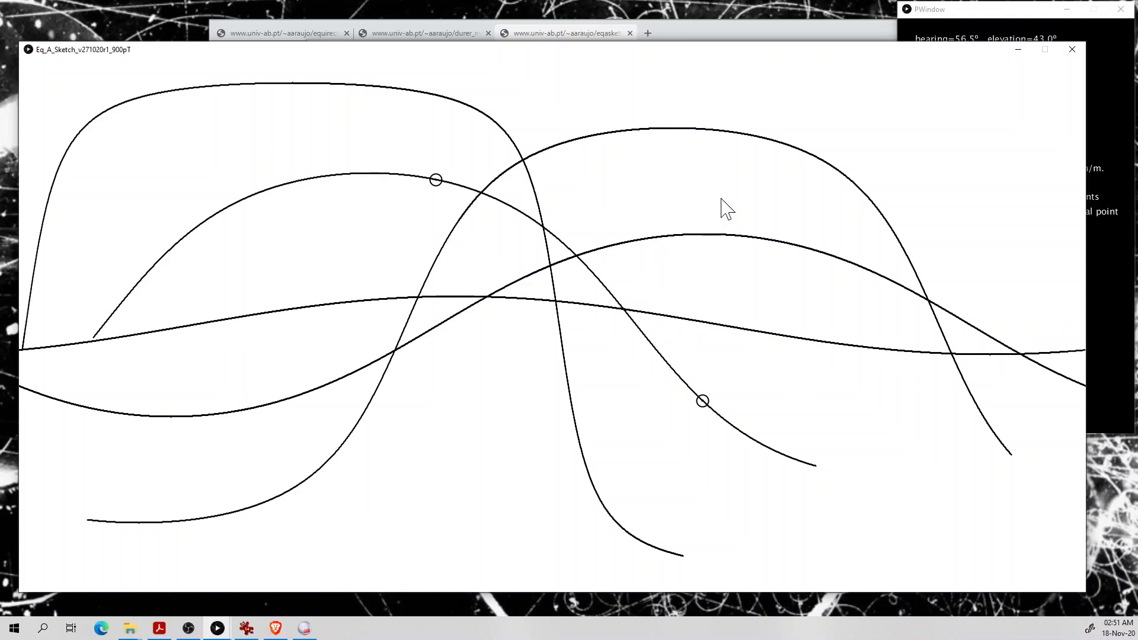
- Return to drawing by reference points, set two new points, and draw a line through them across nearly the full canvas width
click(998, 11)
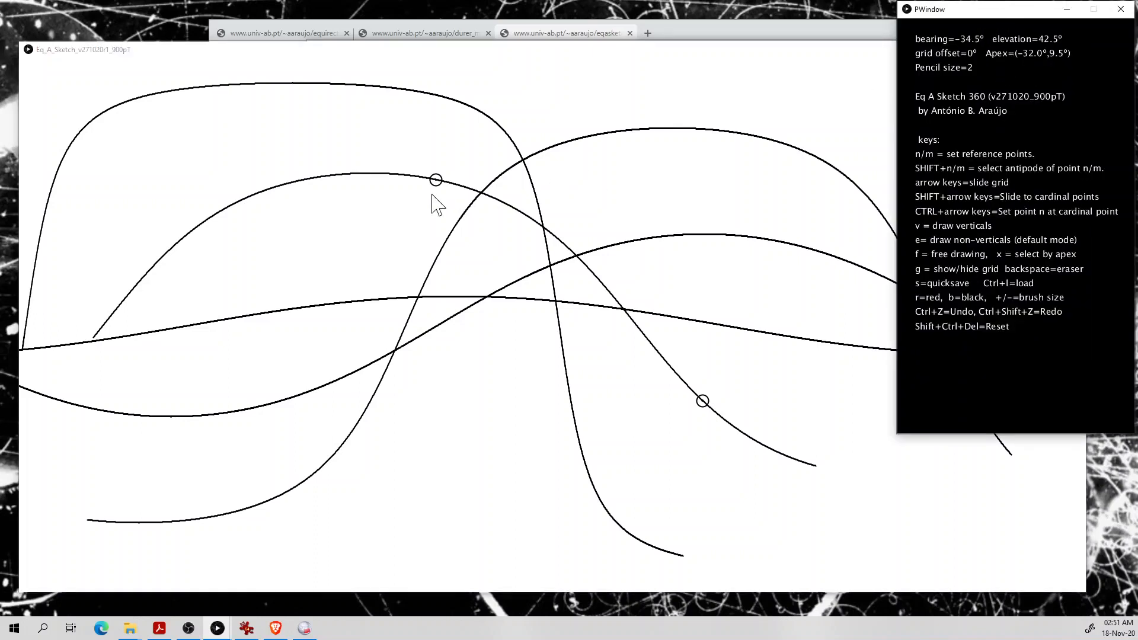
click(367, 169)
click(402, 157)
click(723, 339)
mouse_move(753, 341)
mouse_down()
mouse_move(330, 210)
mouse_move(14, 237)
mouse_move(993, 420)
mouse_move(1073, 243)
mouse_up()
click(1019, 9)
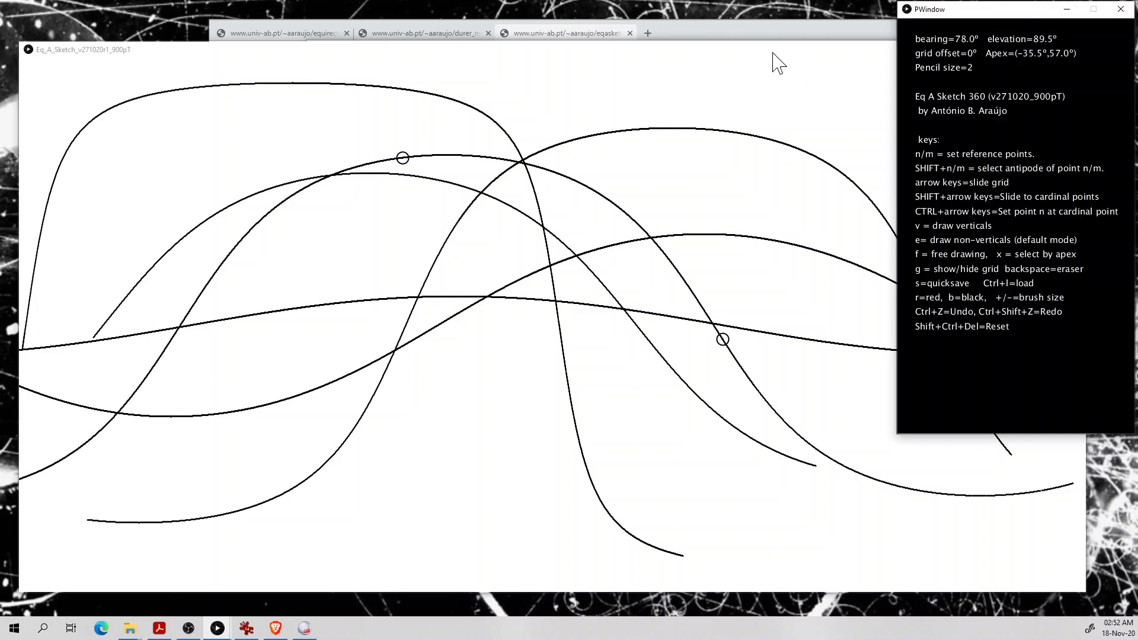
- Consult the list of drawing keys and sketch a small face freehand on the canvas between the drawn curves
drag(779, 51, 788, 68)
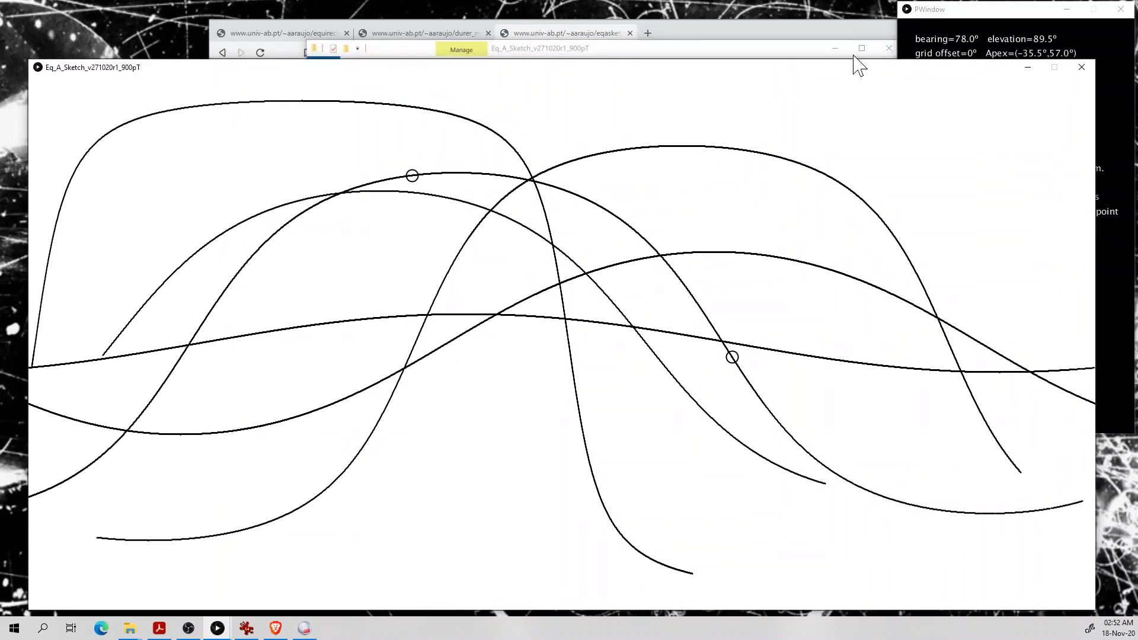
click(985, 18)
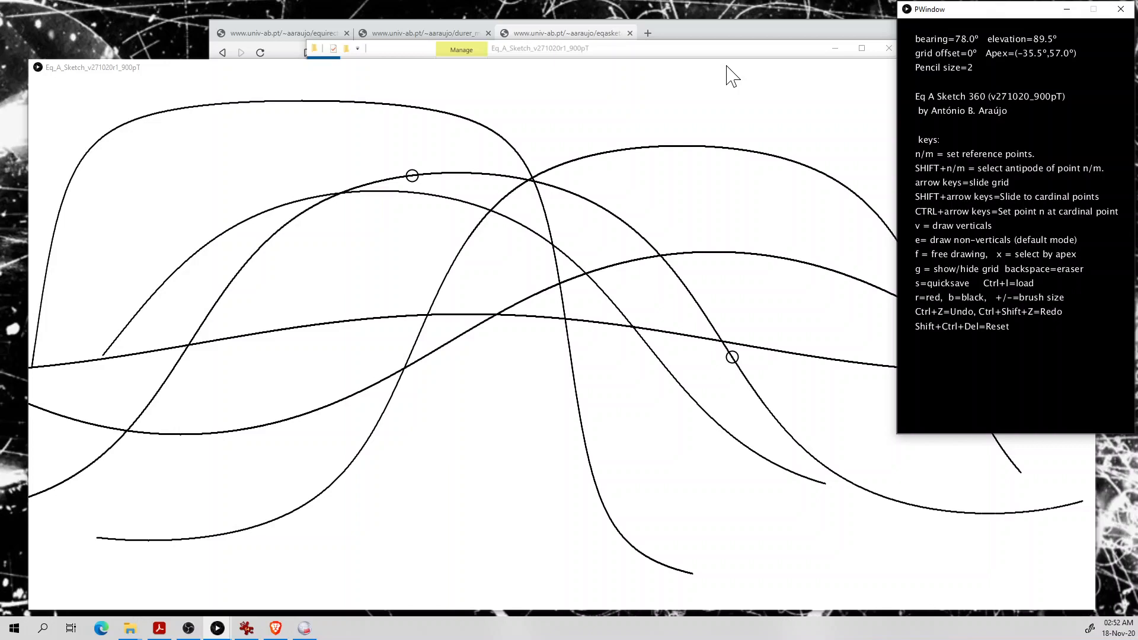
click(631, 196)
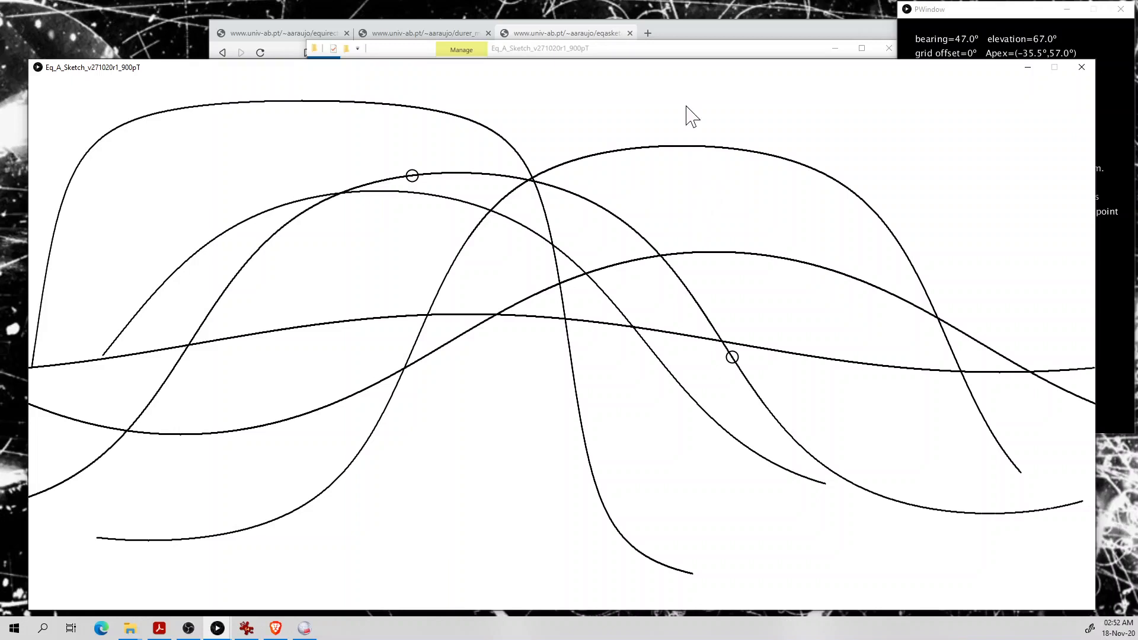
drag(708, 188, 702, 224)
mouse_move(756, 187)
mouse_down()
mouse_move(742, 233)
mouse_move(769, 228)
mouse_up()
mouse_move(758, 189)
mouse_down()
mouse_move(771, 152)
mouse_move(762, 186)
mouse_move(786, 196)
mouse_move(769, 229)
mouse_move(784, 241)
mouse_up()
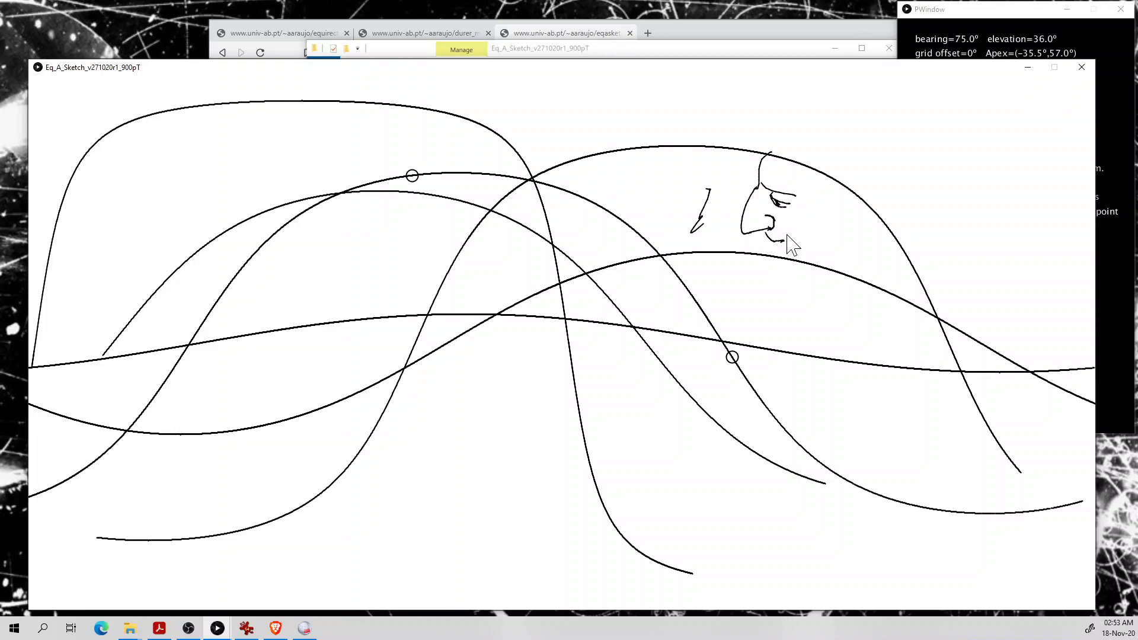
- Load the saved drawing street900.jpg onto the canvas
key(l)
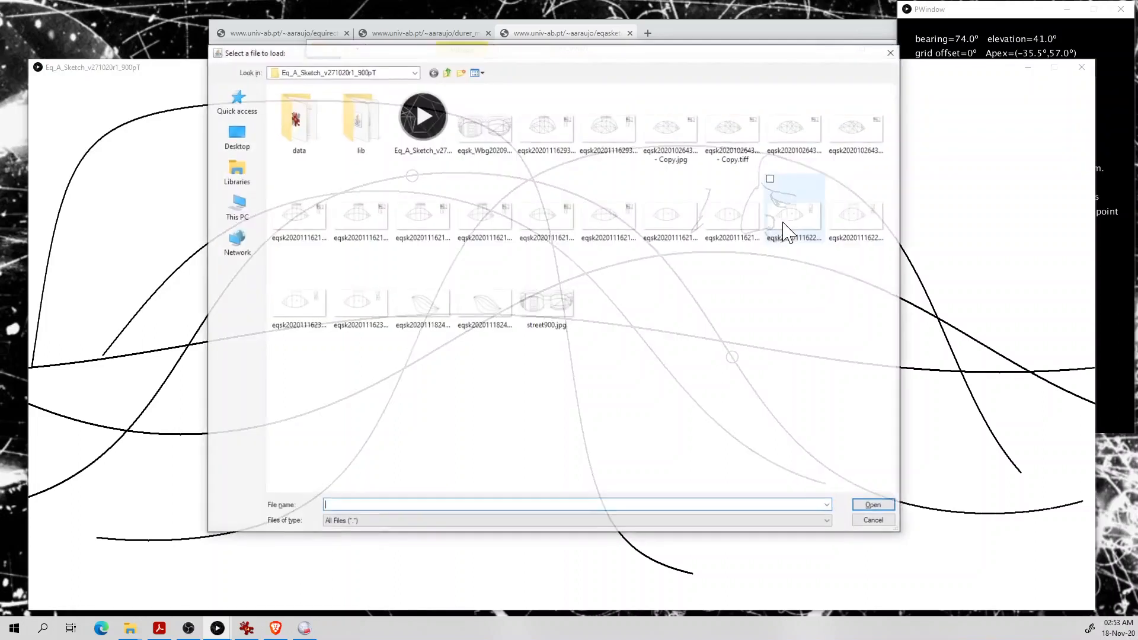
double_click(563, 304)
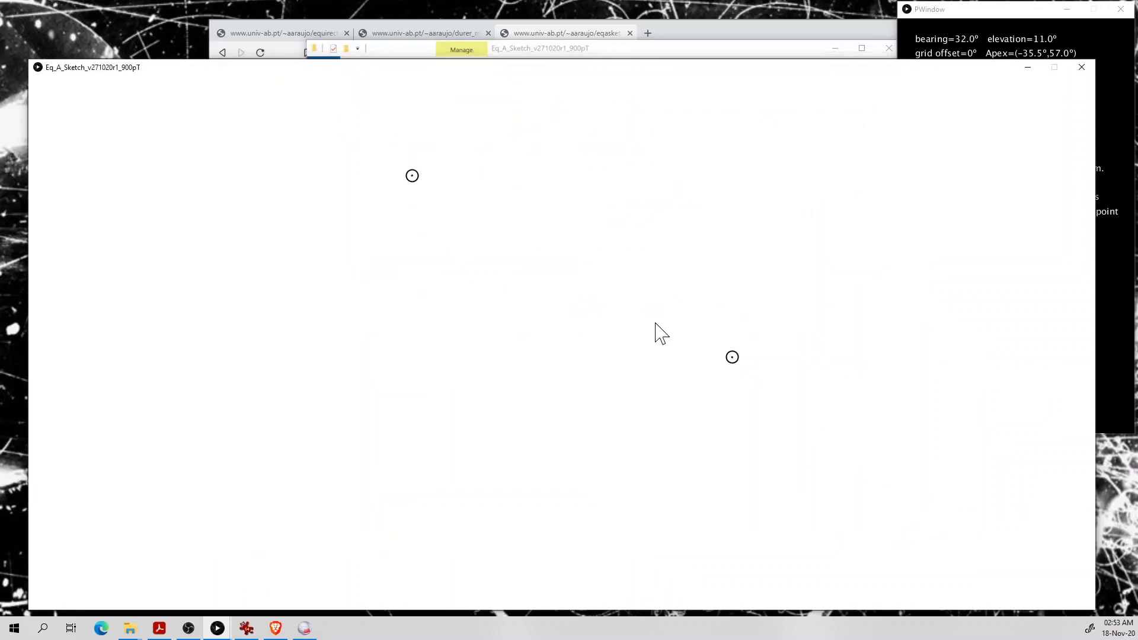
click(611, 129)
key(l)
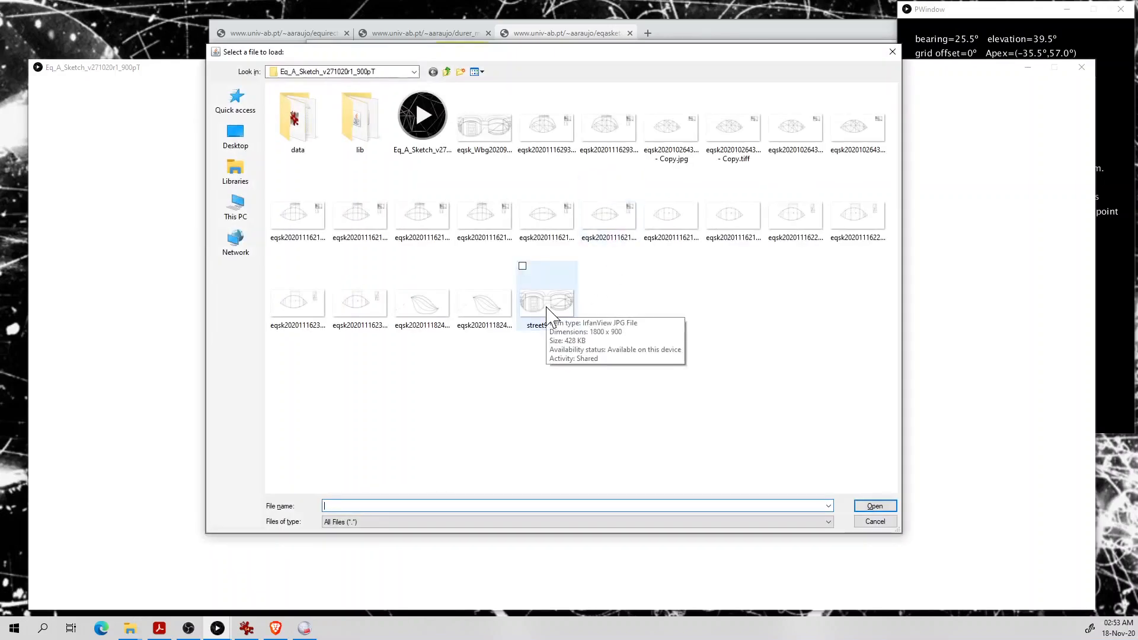
double_click(546, 303)
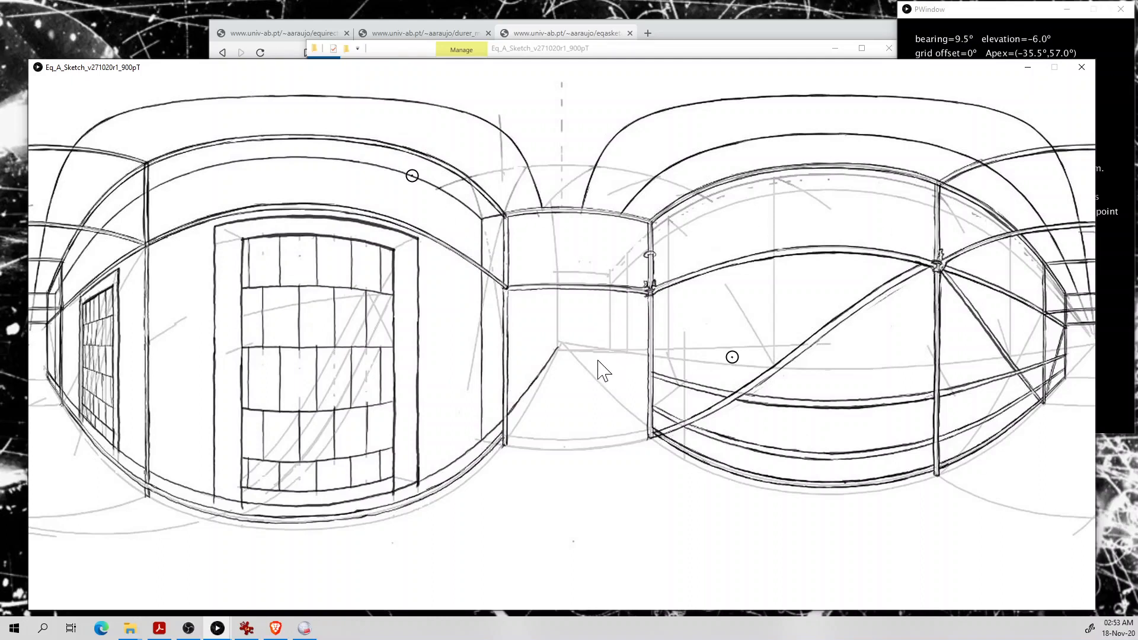
- Sketch a standing human figure freehand at the end of the street, beside the vertical post where the railing begins
mouse_move(631, 367)
mouse_down()
mouse_move(630, 335)
mouse_move(604, 331)
mouse_move(607, 369)
mouse_up()
mouse_move(619, 306)
mouse_down()
mouse_move(606, 377)
mouse_move(610, 451)
mouse_move(621, 386)
mouse_move(639, 435)
mouse_up()
drag(632, 367, 627, 447)
drag(611, 448, 608, 453)
drag(623, 354, 626, 368)
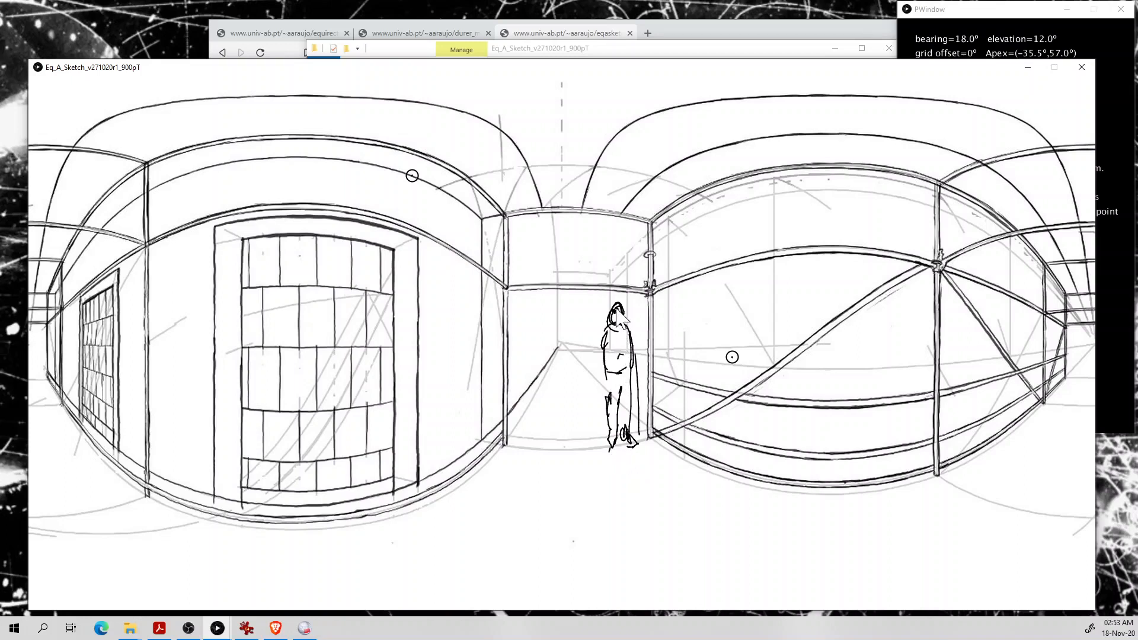
mouse_move(623, 310)
mouse_down()
mouse_move(600, 383)
mouse_move(606, 373)
mouse_up()
drag(629, 326, 643, 391)
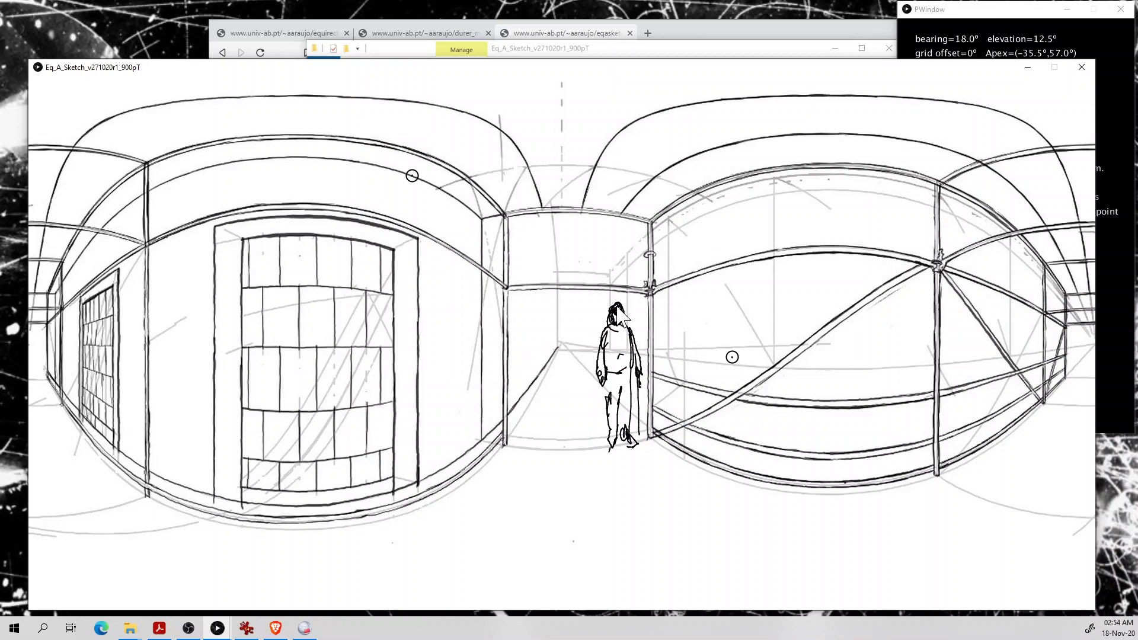
- Draw lines from the vanishing point through the figure's head and feet, and sketch a second, nearer figure freehand between those lines
click(558, 338)
click(621, 304)
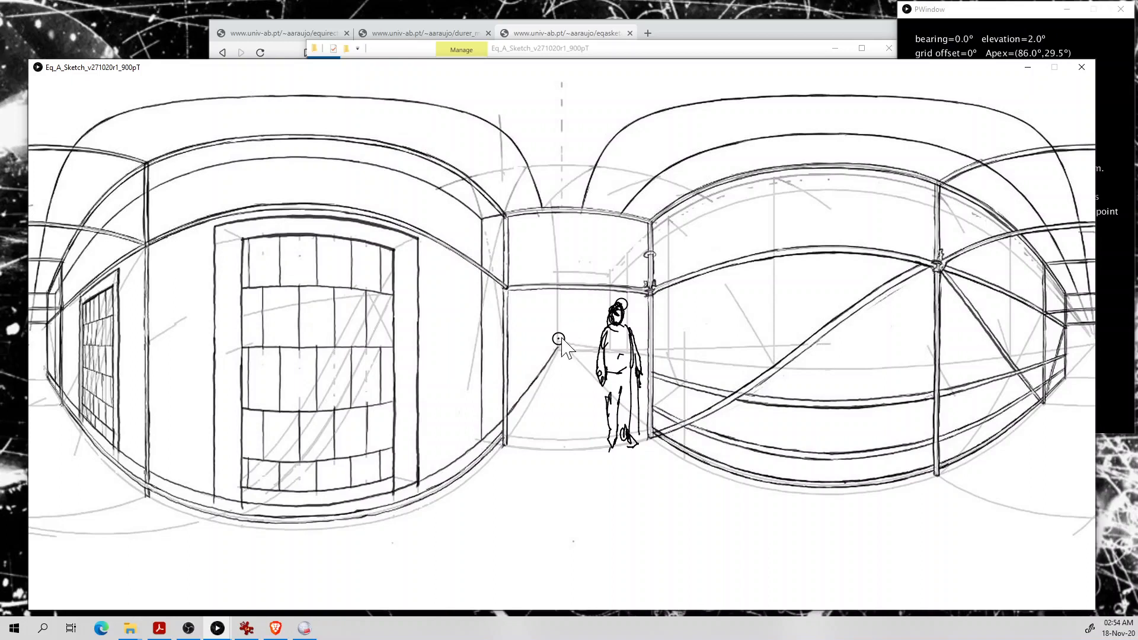
mouse_move(569, 334)
mouse_down()
mouse_move(834, 318)
mouse_move(1094, 360)
mouse_move(930, 323)
mouse_move(828, 280)
mouse_up()
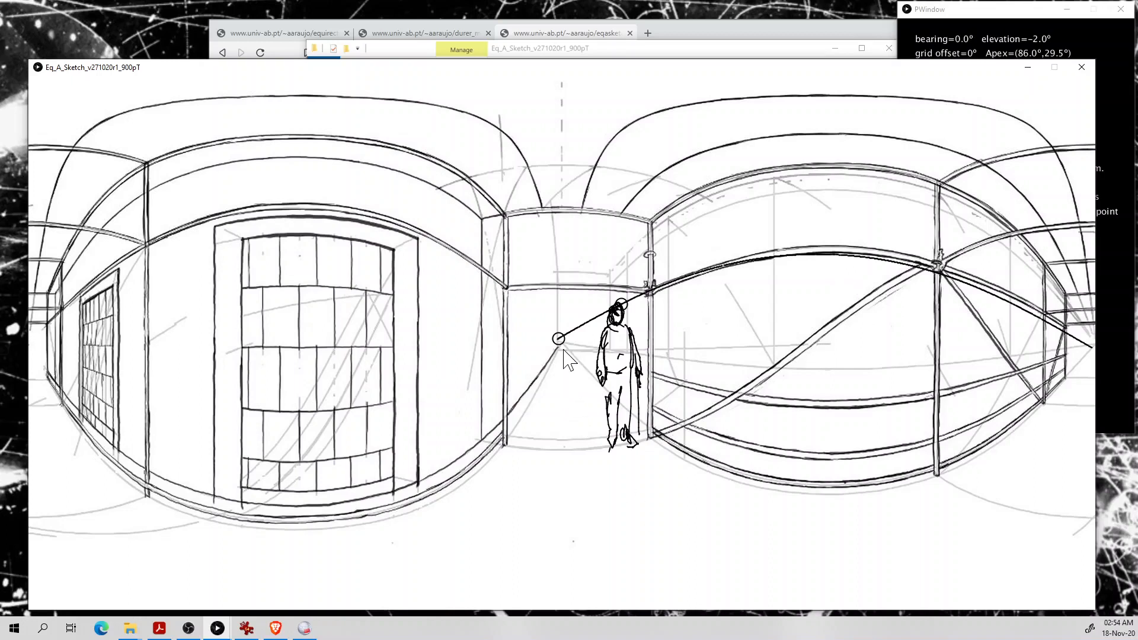
click(614, 446)
mouse_move(566, 348)
mouse_down()
mouse_move(868, 546)
mouse_move(1054, 535)
mouse_up()
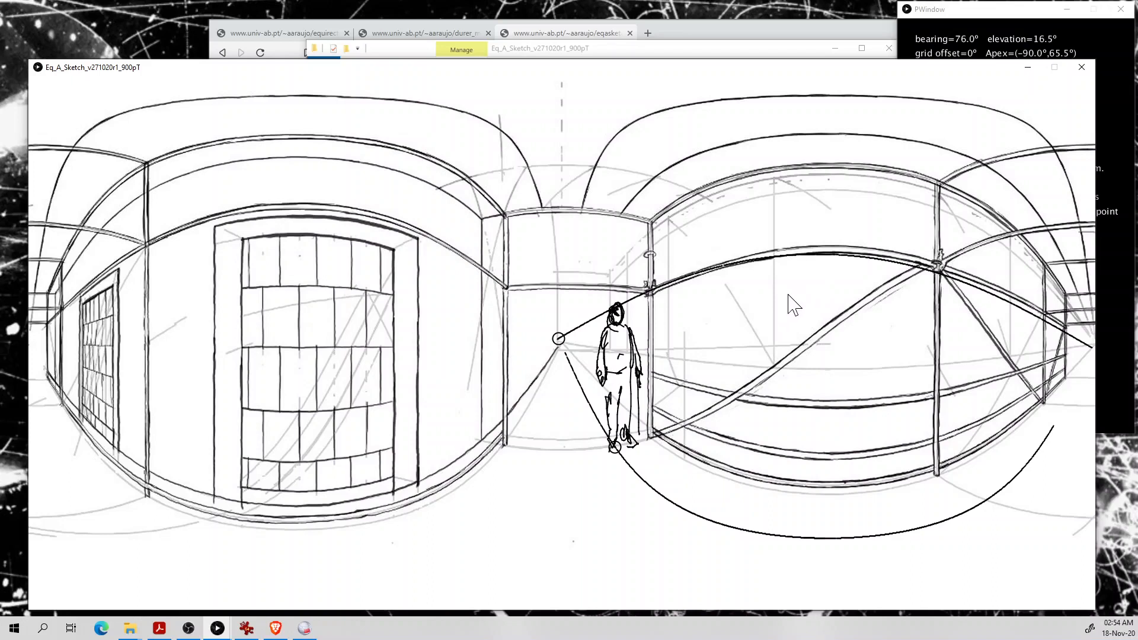
mouse_move(828, 265)
mouse_down()
mouse_move(810, 300)
mouse_move(838, 330)
mouse_move(838, 403)
mouse_move(787, 452)
mouse_move(839, 513)
mouse_up()
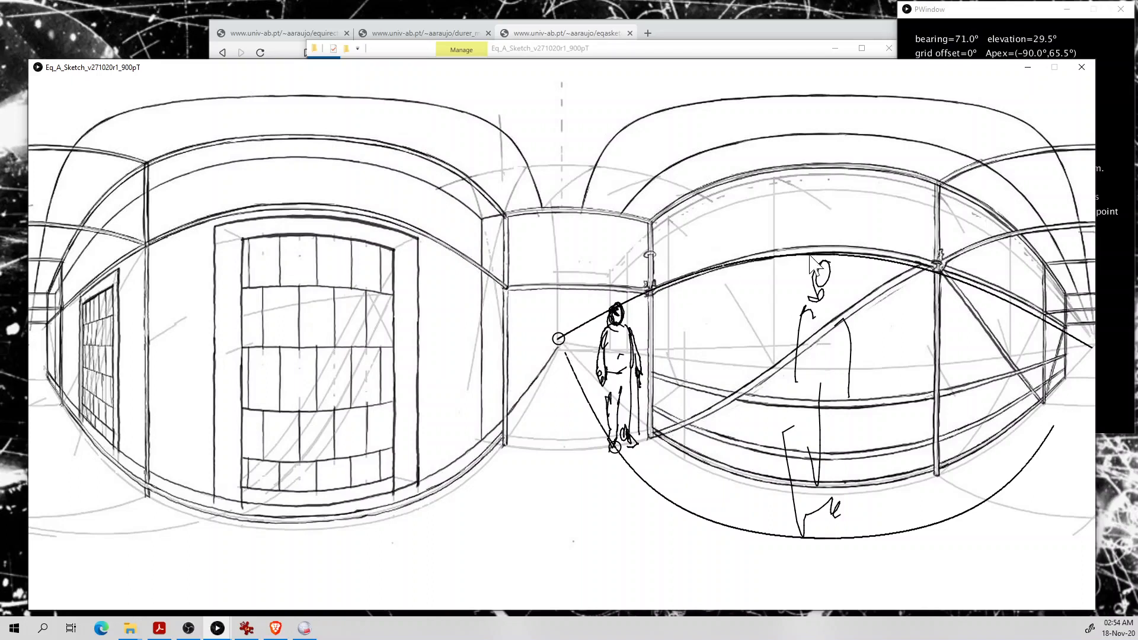
- Set two new reference points above the second figure and draw a line through them from the vanishing point across the railing side
click(694, 242)
click(845, 211)
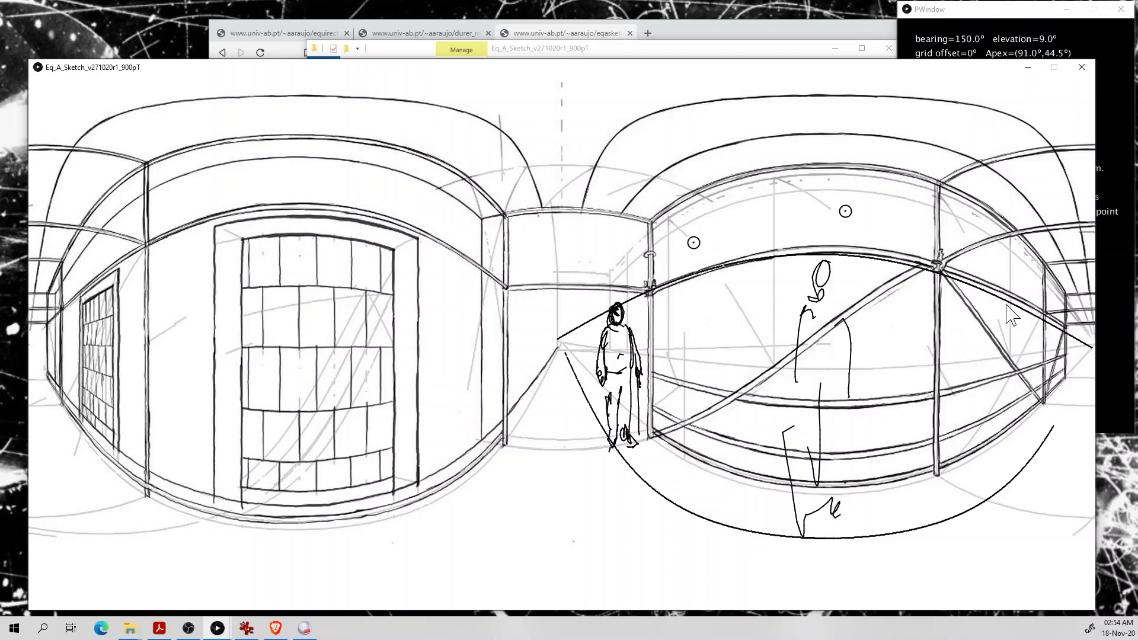
mouse_move(545, 352)
mouse_down()
mouse_move(649, 268)
mouse_move(848, 224)
mouse_move(996, 261)
mouse_move(1055, 320)
mouse_move(1070, 314)
mouse_up()
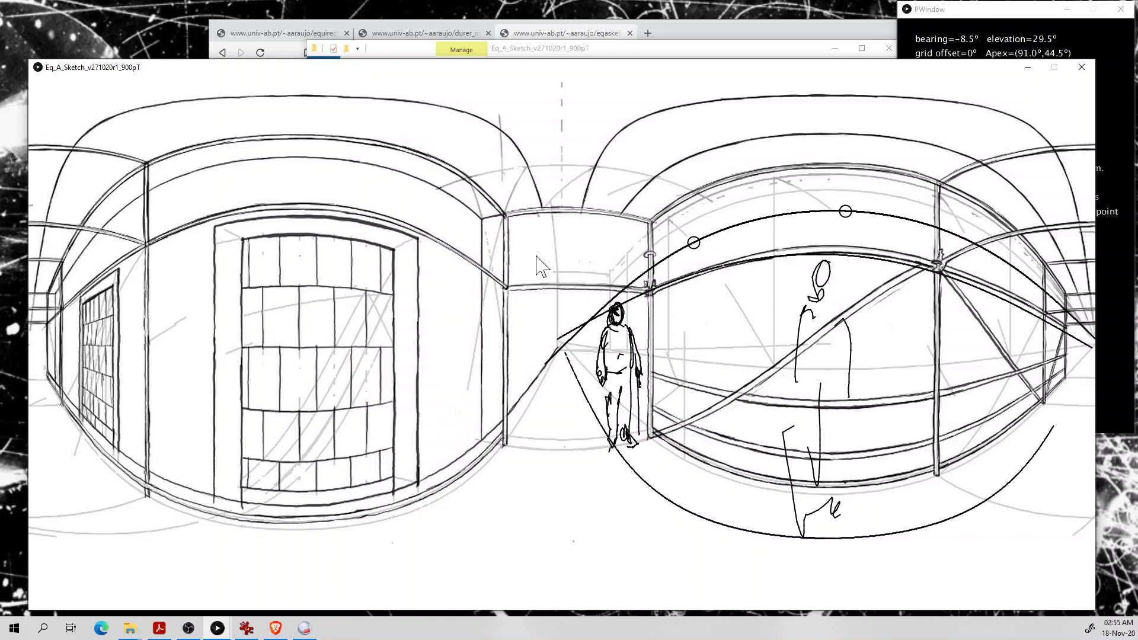
- Switch to drawing verticals and draw two closely spaced vertical lines between the far wall's corner post and the standing figure
key(v)
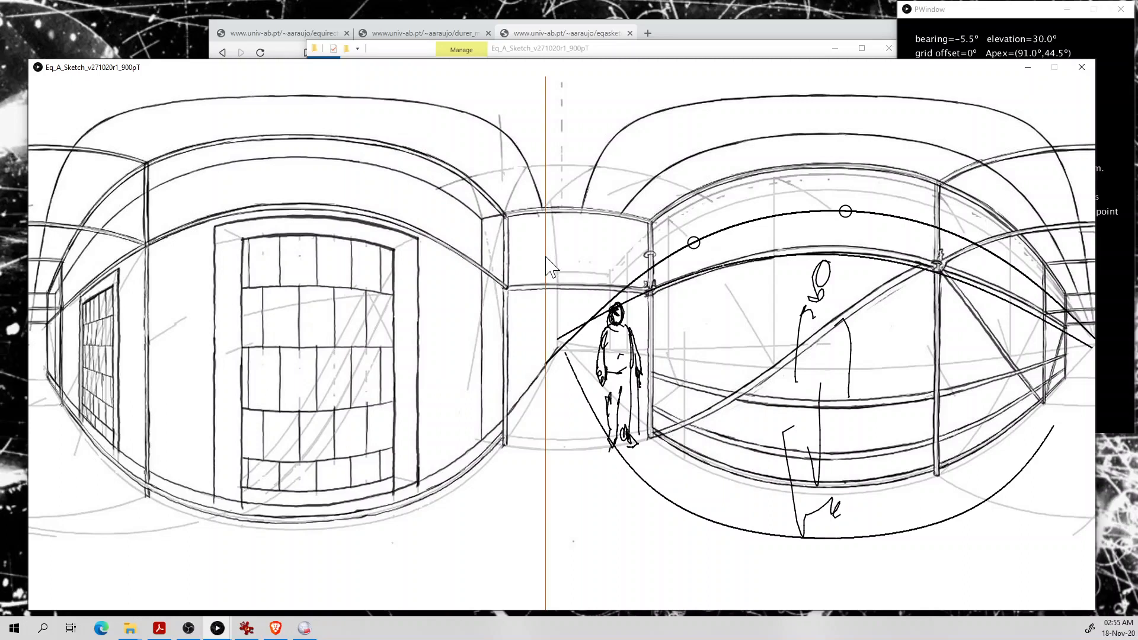
mouse_move(547, 258)
mouse_down()
mouse_move(548, 437)
mouse_move(555, 213)
mouse_up()
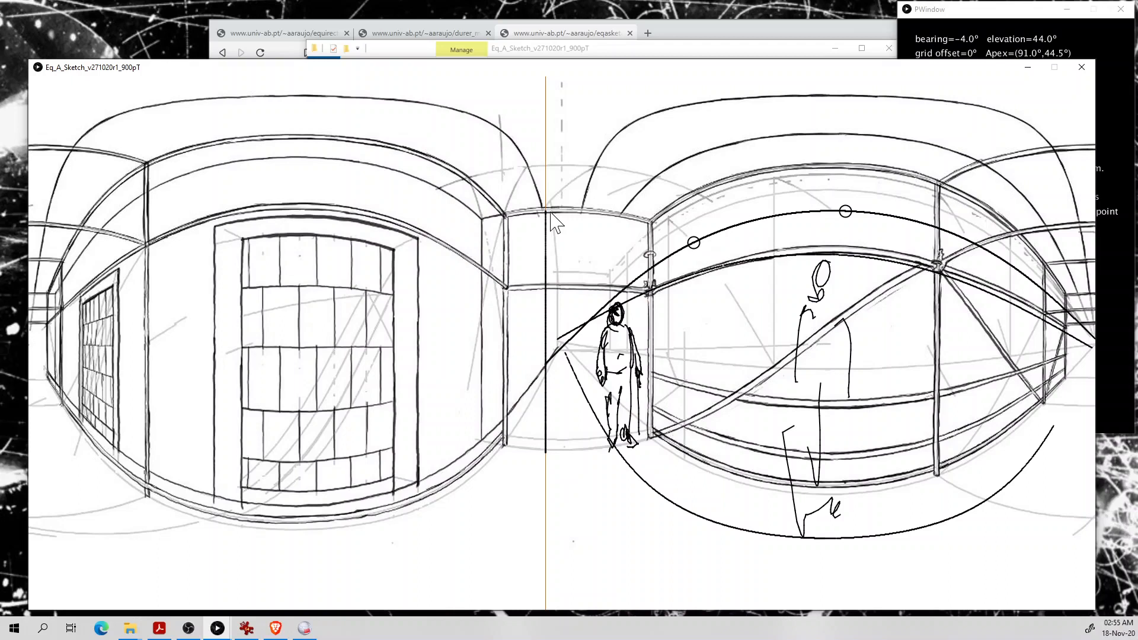
click(552, 213)
drag(554, 217, 553, 453)
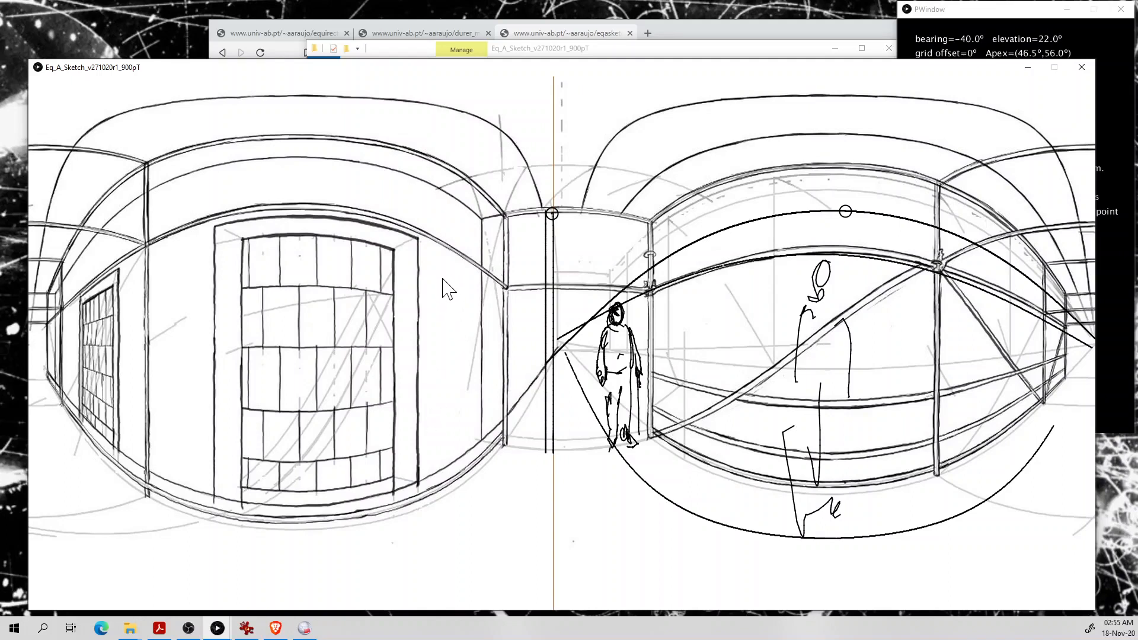
- Draw a pair of close vertical lines beside the large door and another pair as a post across the railing
key(v)
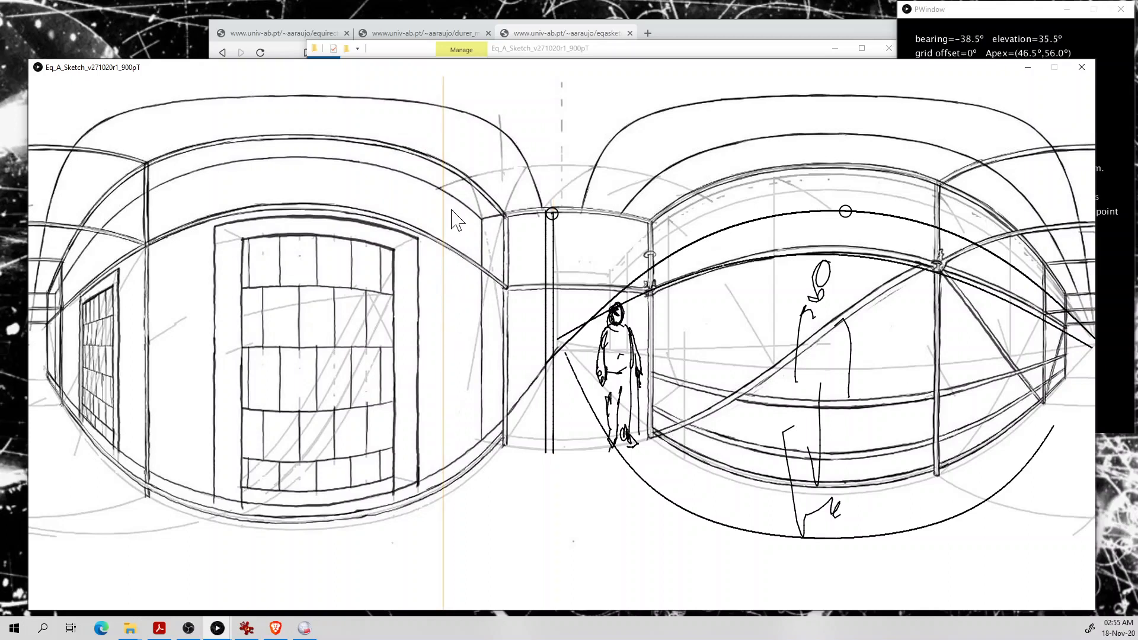
drag(444, 197, 454, 539)
mouse_move(460, 375)
mouse_down()
mouse_move(452, 169)
mouse_move(458, 208)
mouse_up()
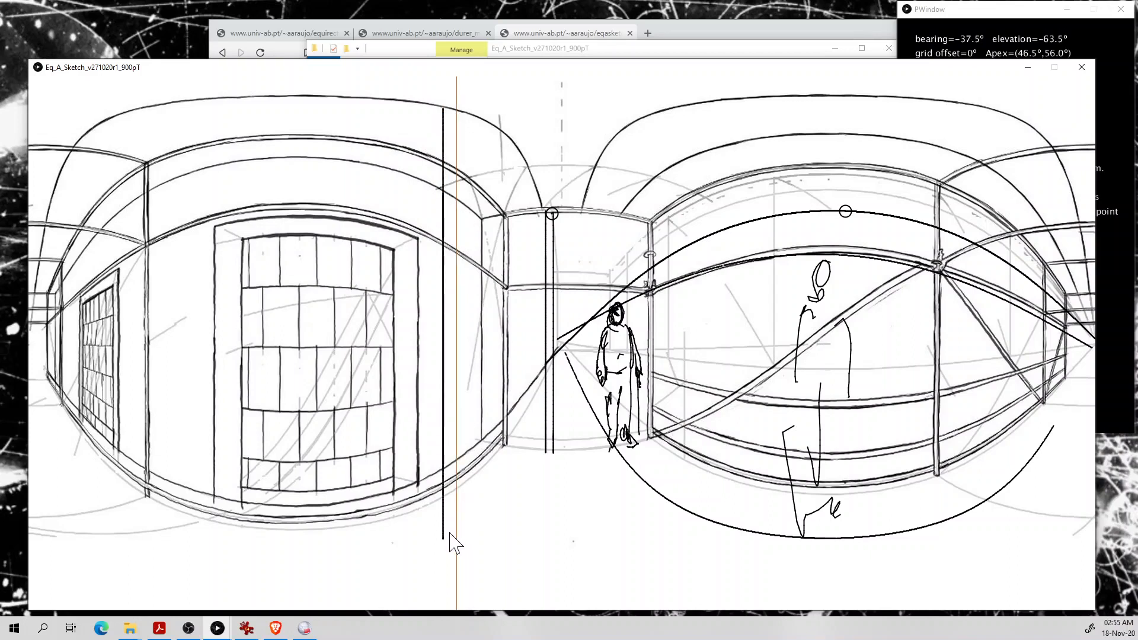
drag(452, 539, 460, 116)
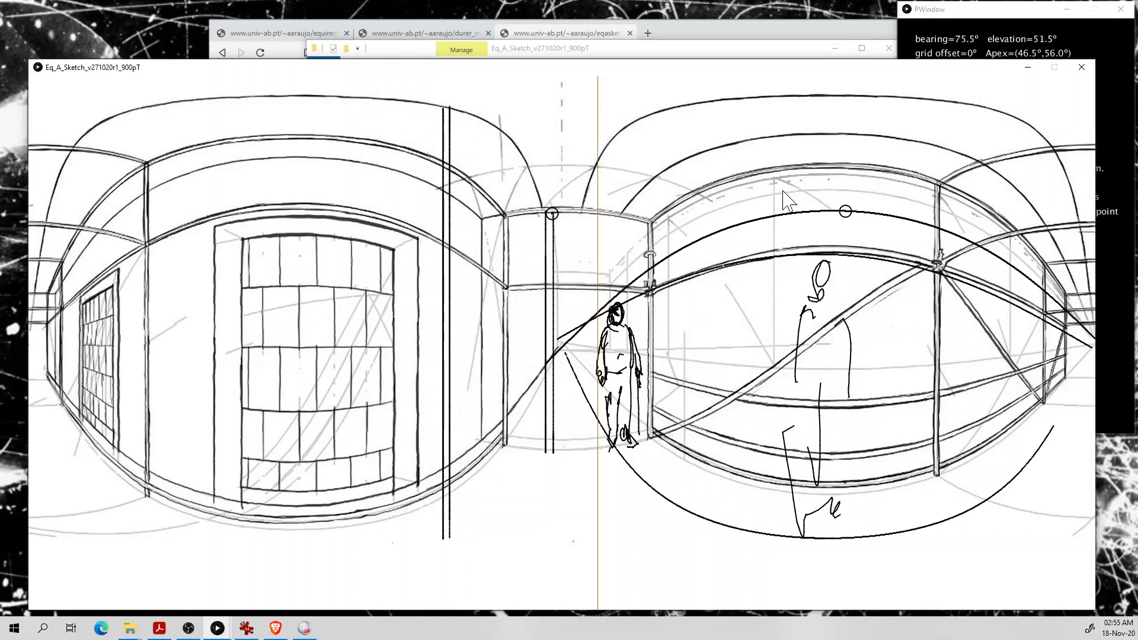
drag(737, 177, 735, 495)
drag(747, 191, 739, 505)
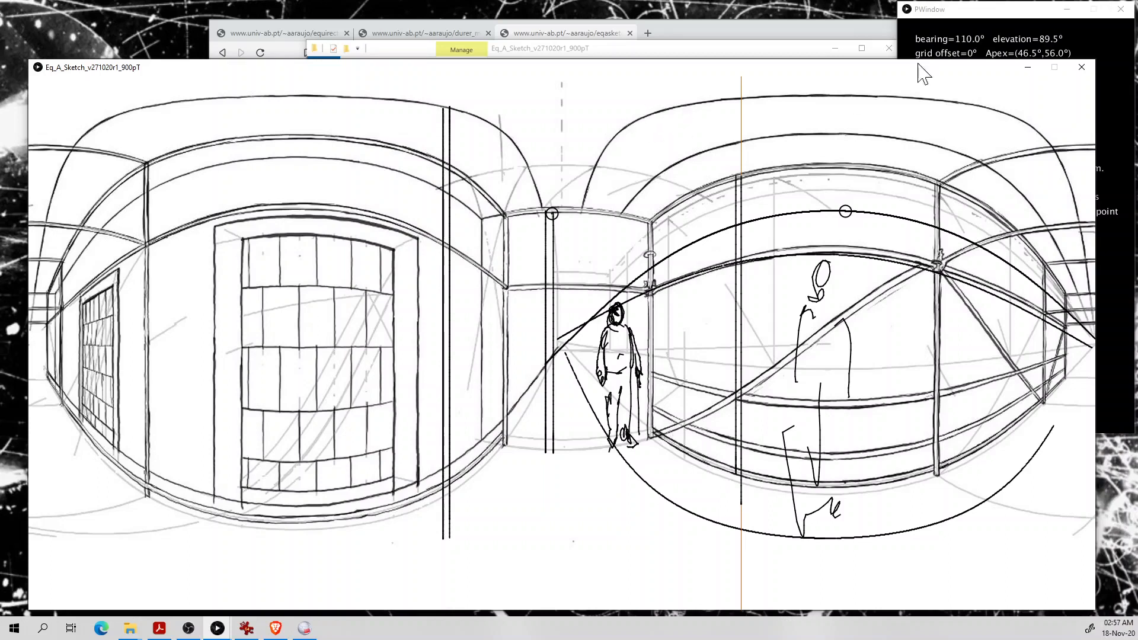
- Review the key list and the Eq A Sketch 360 web page in the browser, including its Tools for viewing VR panoramas section
click(1001, 16)
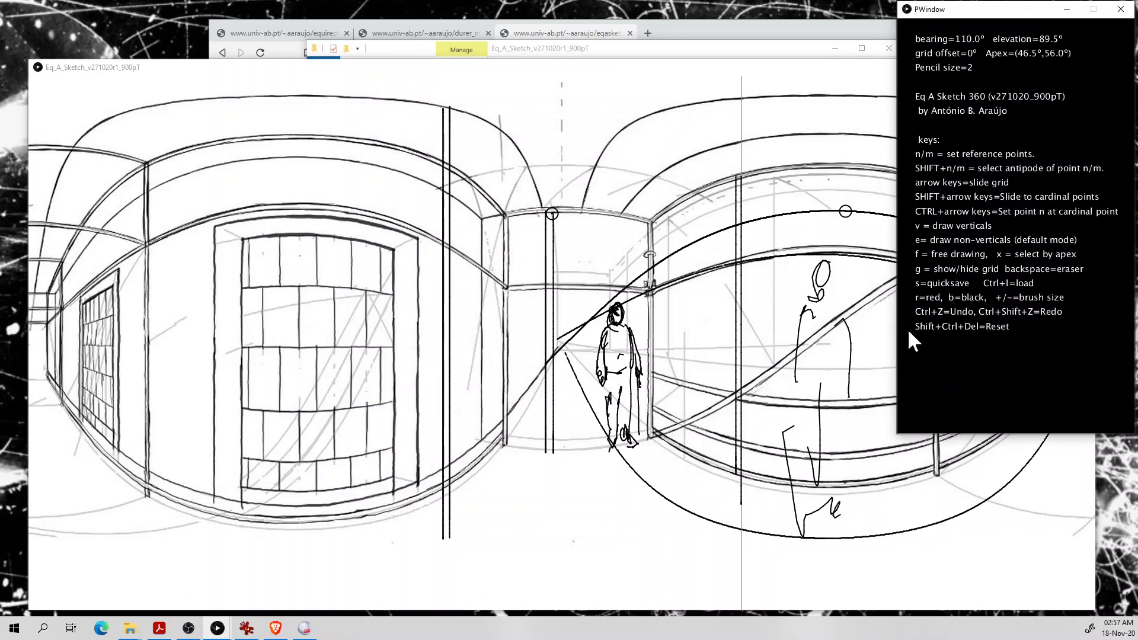
click(693, 36)
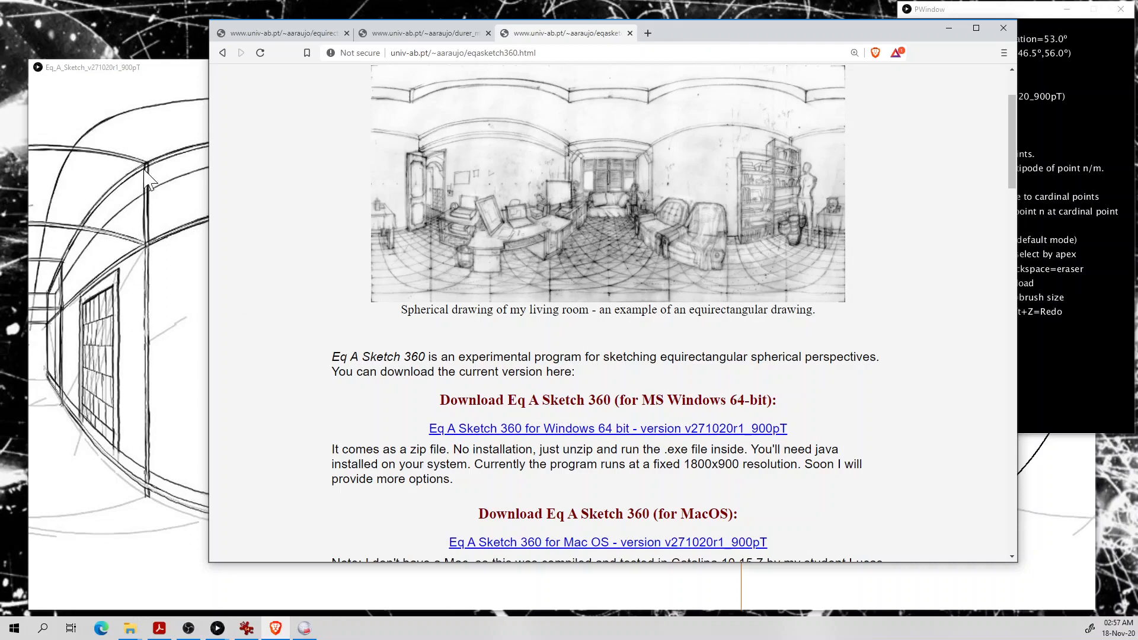
click(175, 68)
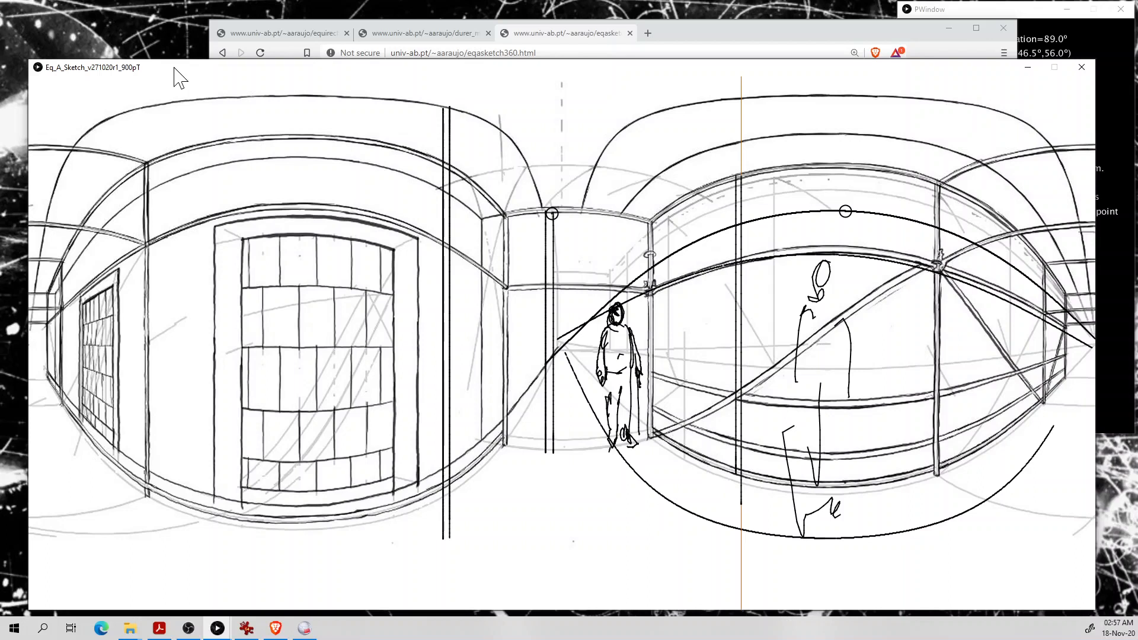
drag(197, 67, 202, 37)
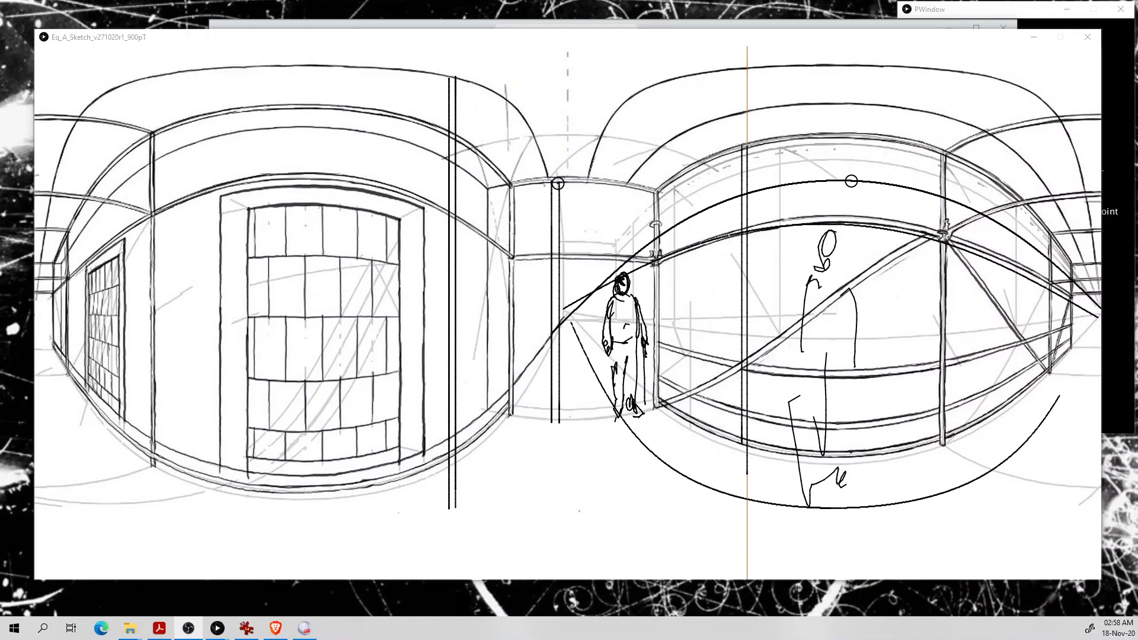
click(725, 24)
drag(1007, 218, 1007, 538)
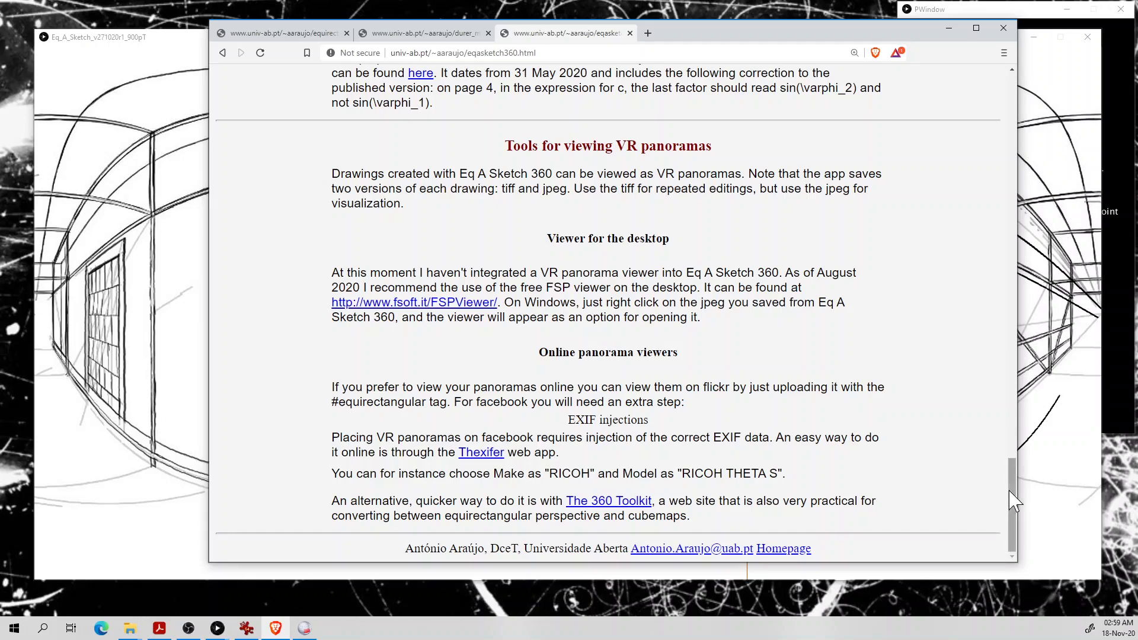
drag(1013, 497, 1014, 449)
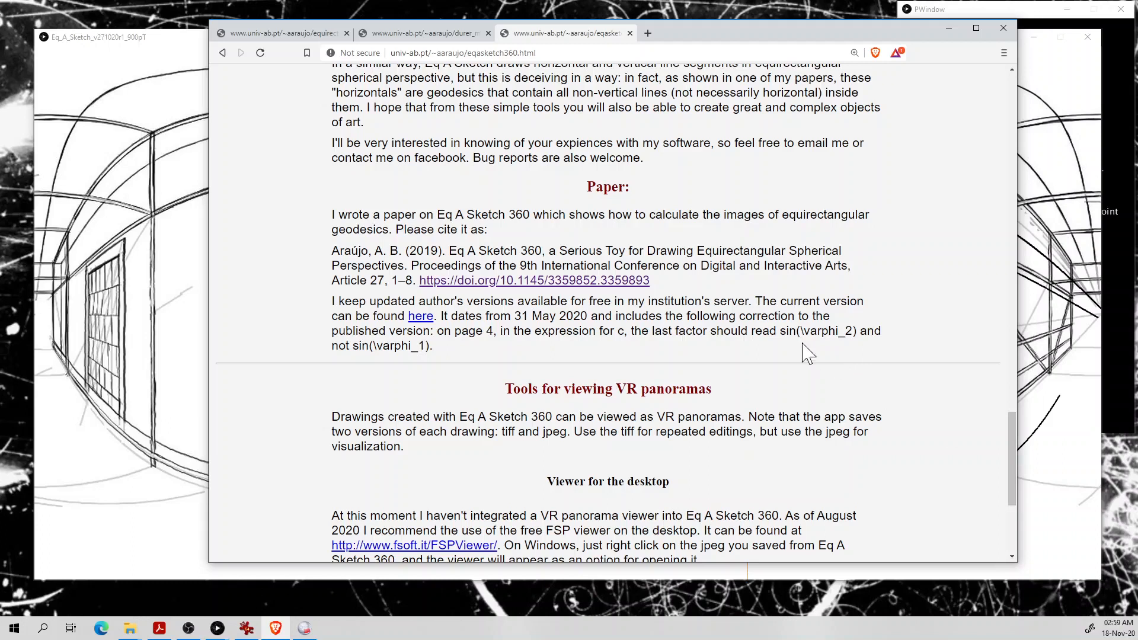
- Try to open the paper's DOI link, first in a new tab and directly on the page
right_click(527, 284)
click(569, 290)
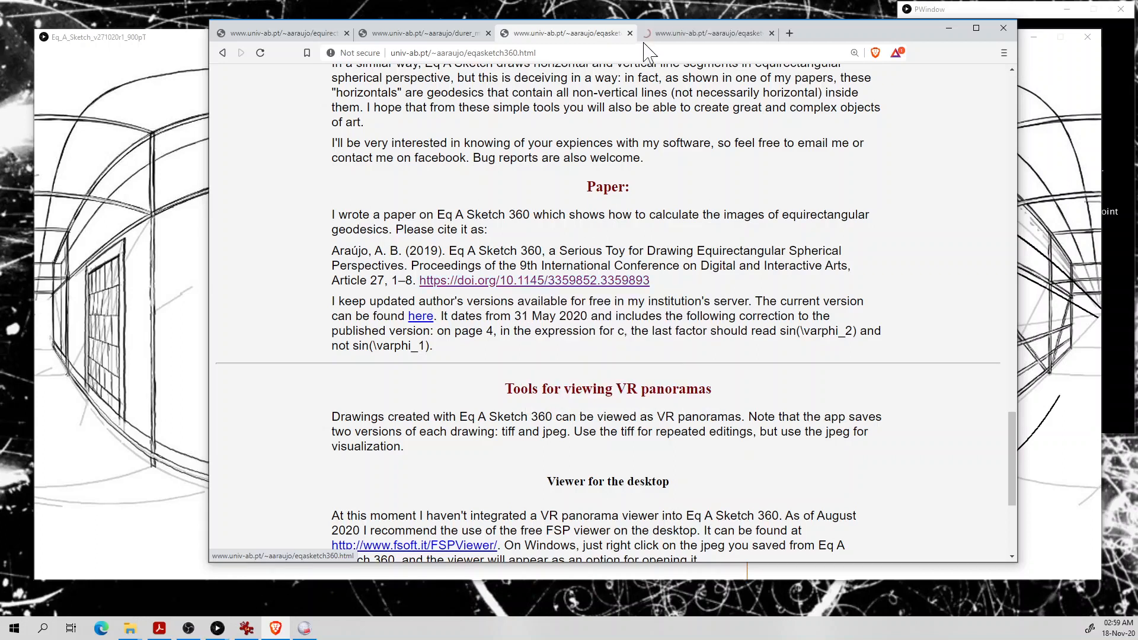
click(700, 35)
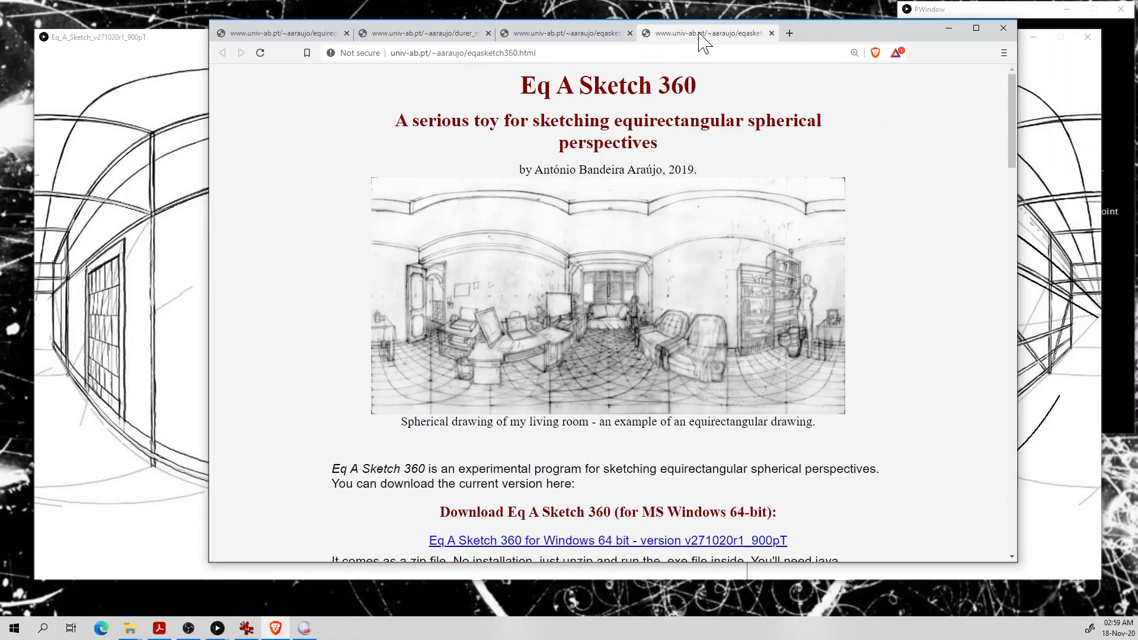
click(587, 36)
click(527, 284)
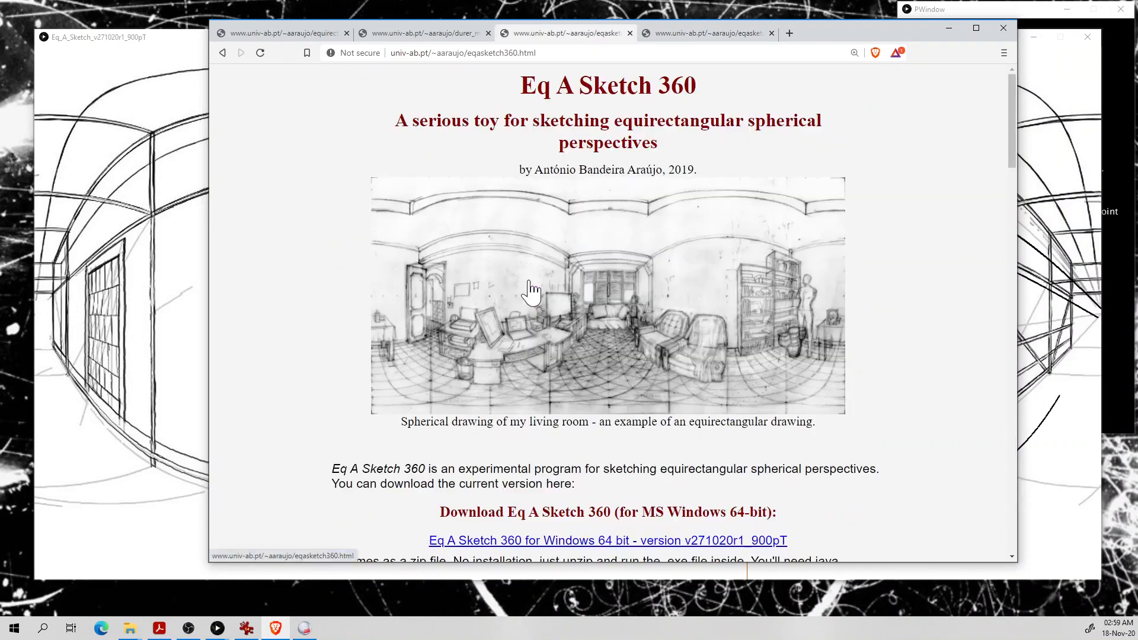
- Open the author's version of the paper dated 31 May 2020 and skim it as far as the features and roles section
scroll(882, 230, down, 4)
scroll(888, 240, down, 20)
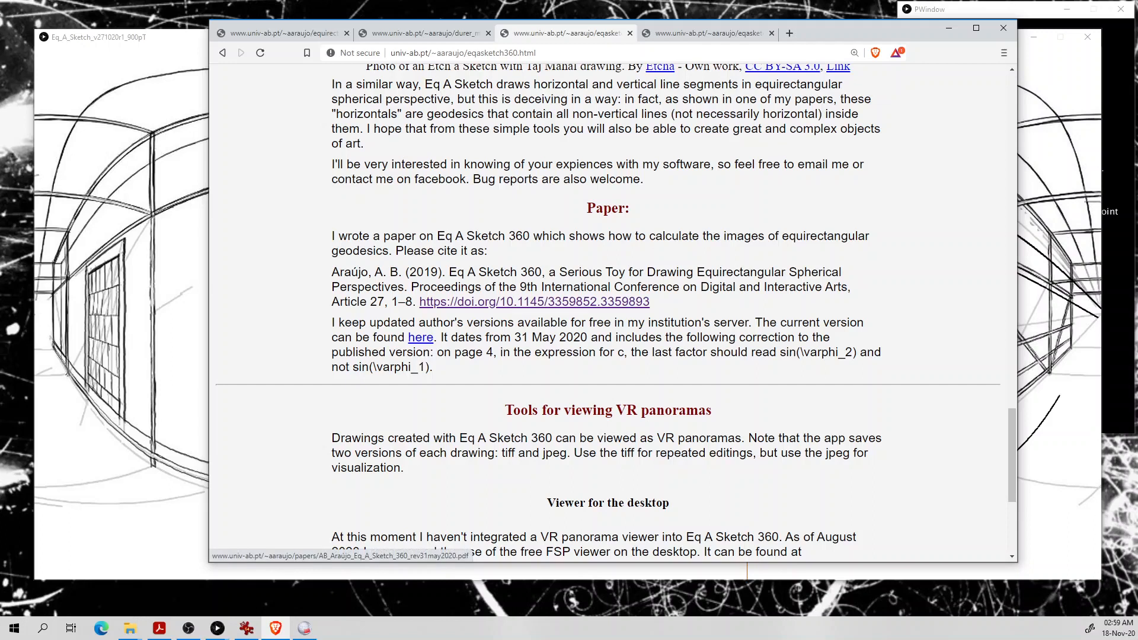
click(421, 337)
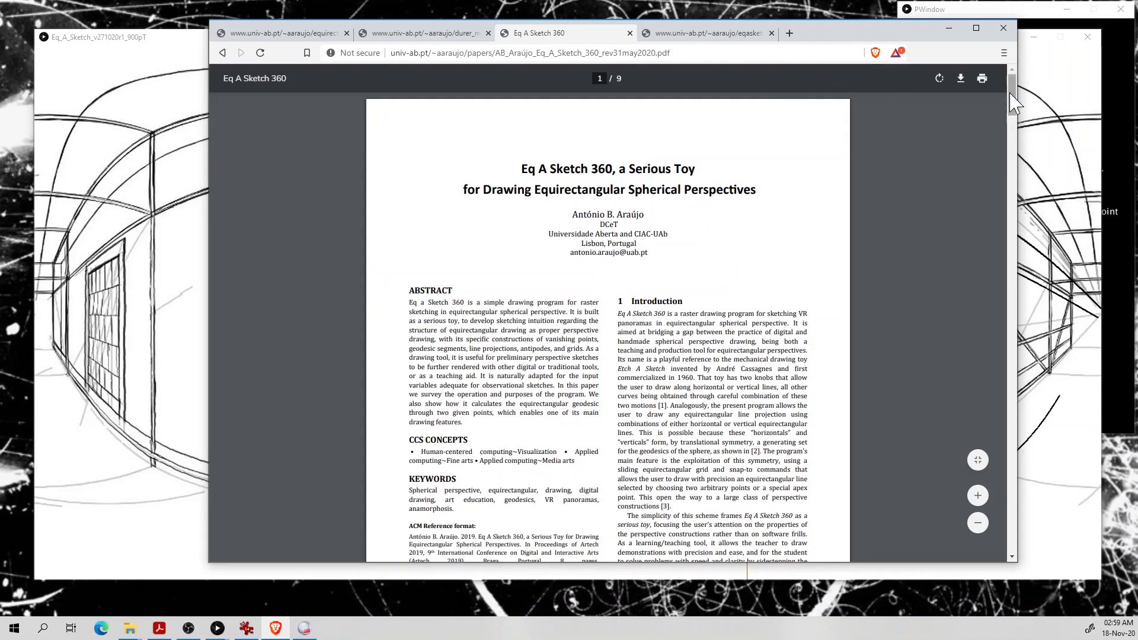
scroll(1008, 119, down, 5)
drag(1015, 121, 1012, 391)
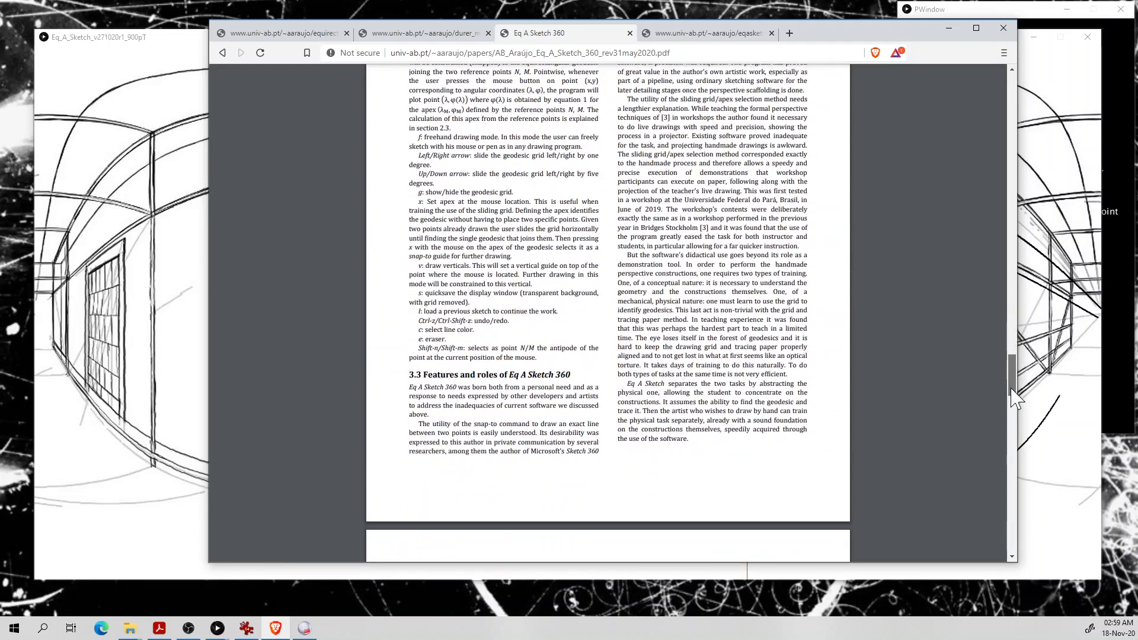
- Go back to the paper's first page, open the author's homepage from the shortened address, and find its list of publications
drag(1012, 392, 1012, 113)
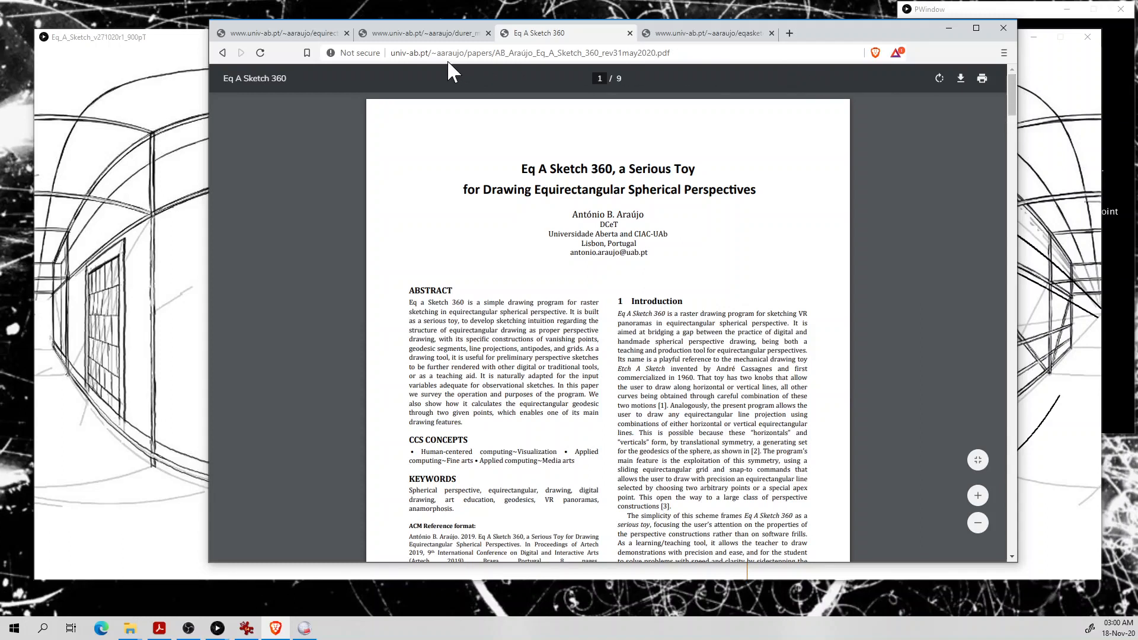
drag(486, 53, 692, 53)
key(BackSpace)
key(Return)
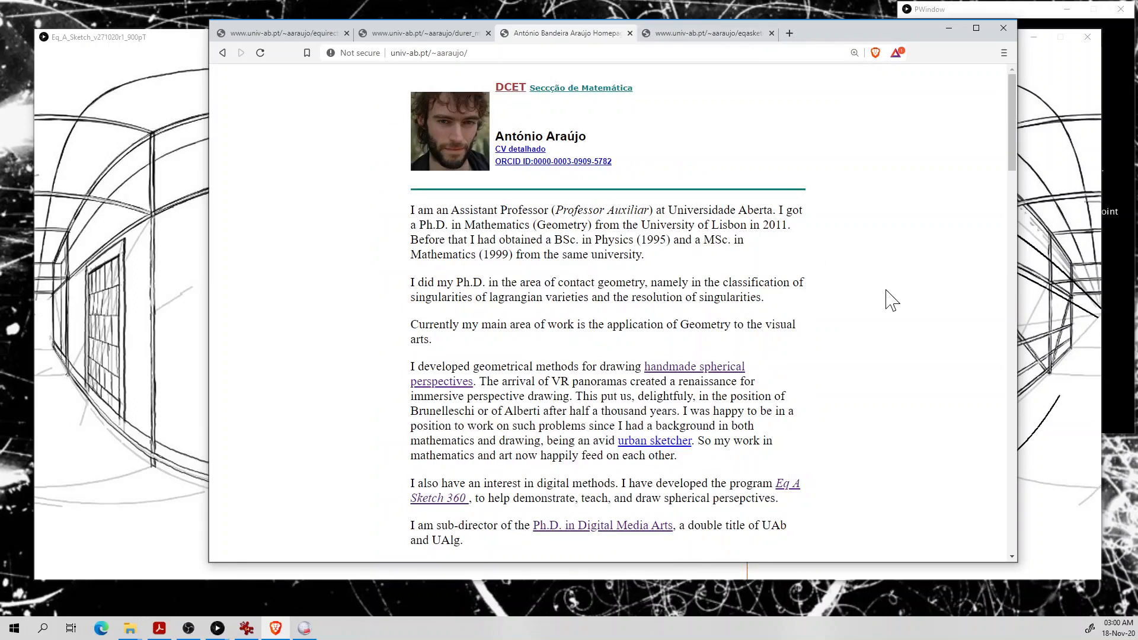
scroll(889, 300, down, 6)
scroll(890, 299, down, 7)
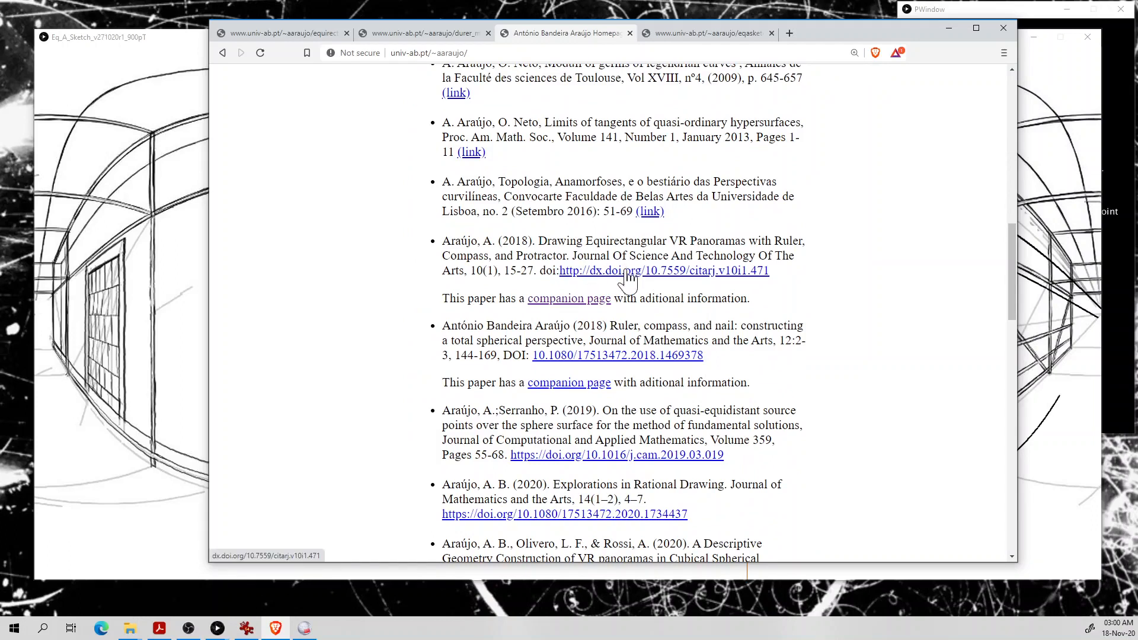
- Open the DOI link of the 2018 paper on drawing equirectangular VR panoramas in a new tab and skim its abstract and references
right_click(627, 273)
click(658, 282)
click(682, 34)
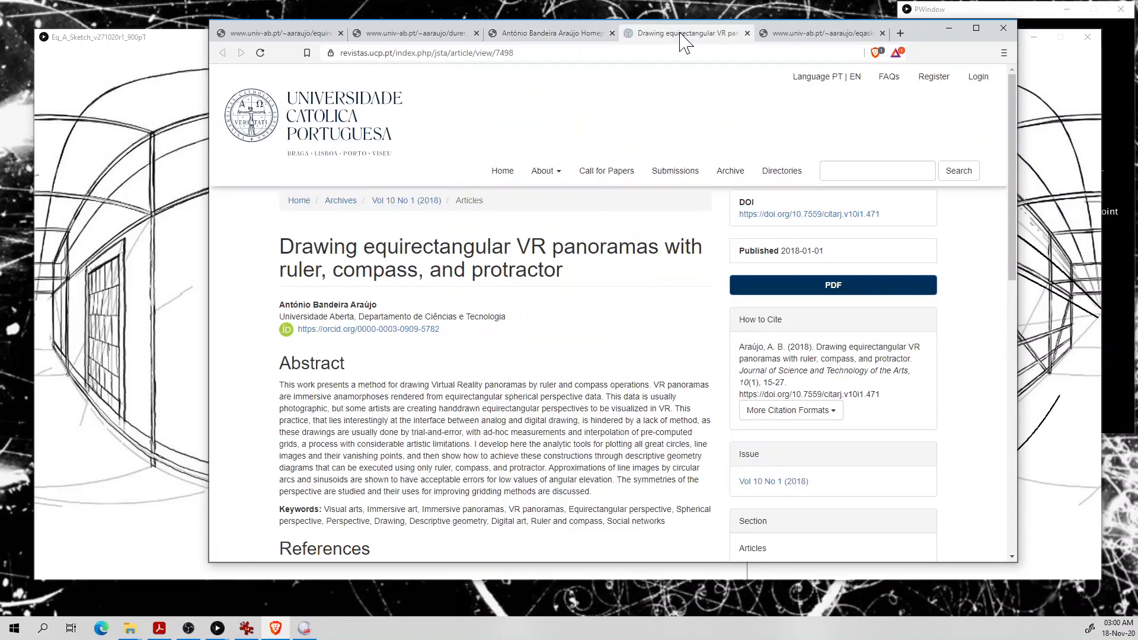
scroll(622, 190, down, 7)
scroll(616, 261, down, 3)
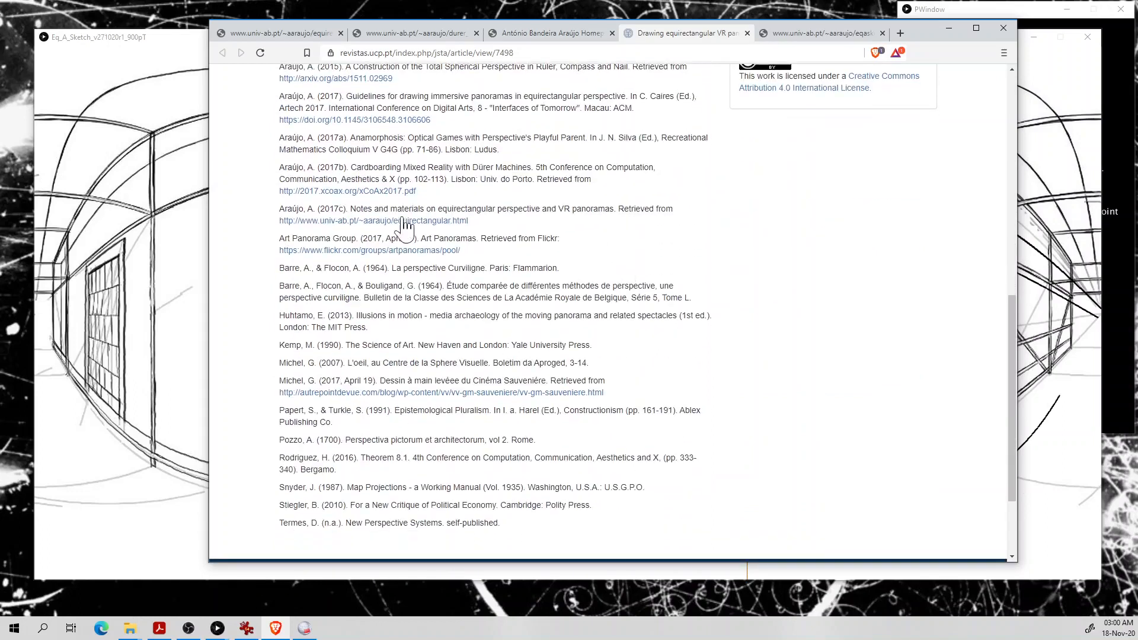
scroll(666, 271, up, 7)
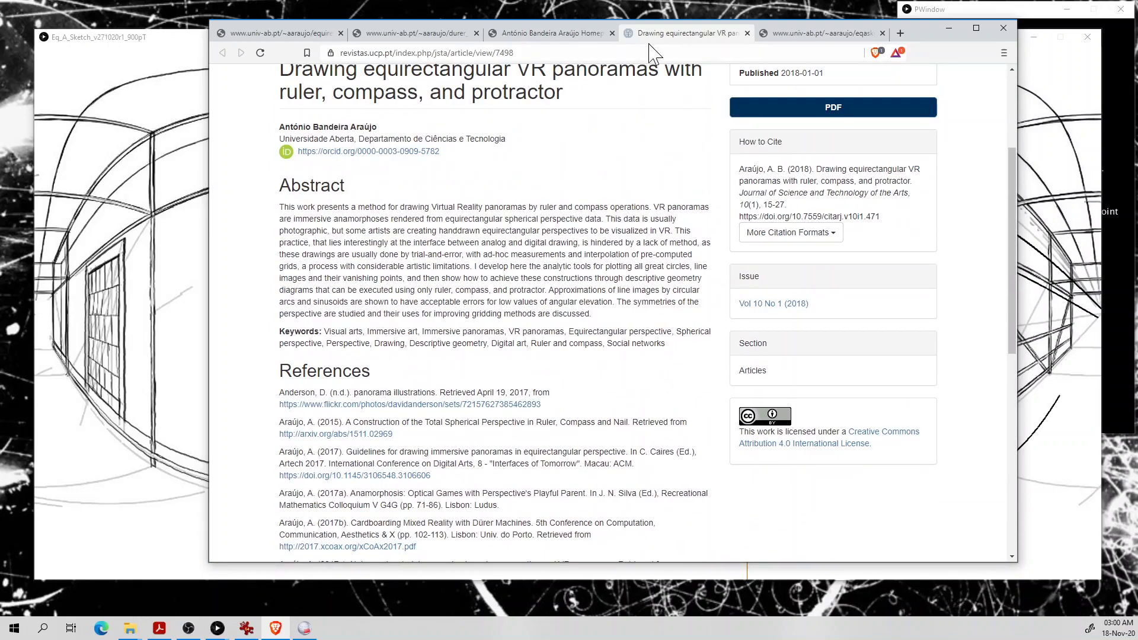
- From the homepage, view the journal page of "Ruler, compass, and nail: constructing a total spherical perspective" and return to the publication list
click(554, 33)
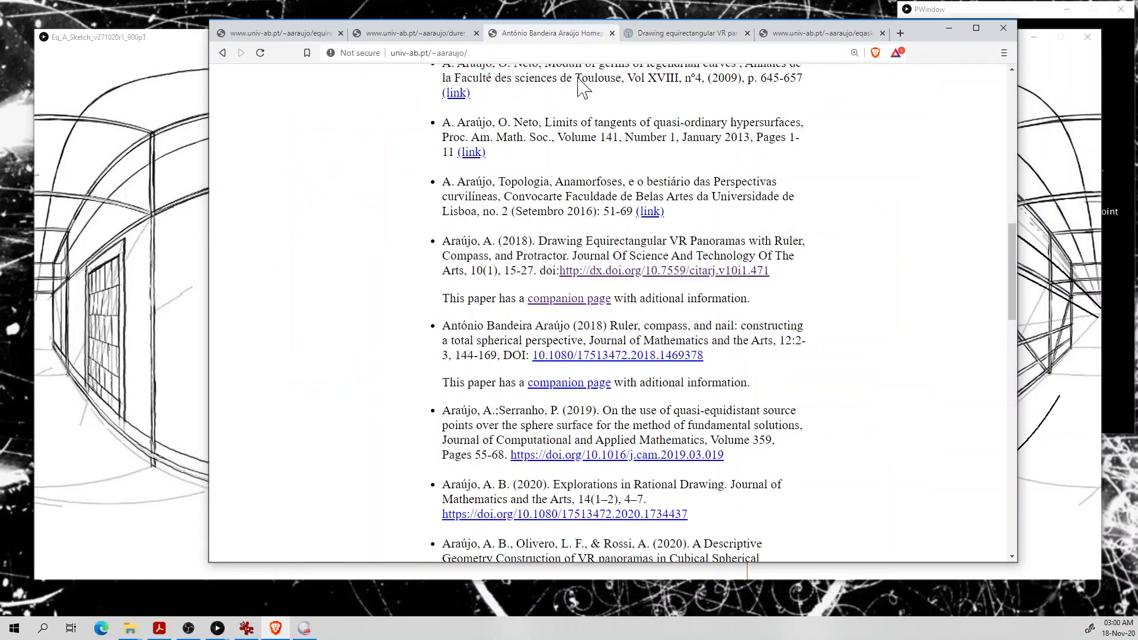
click(658, 358)
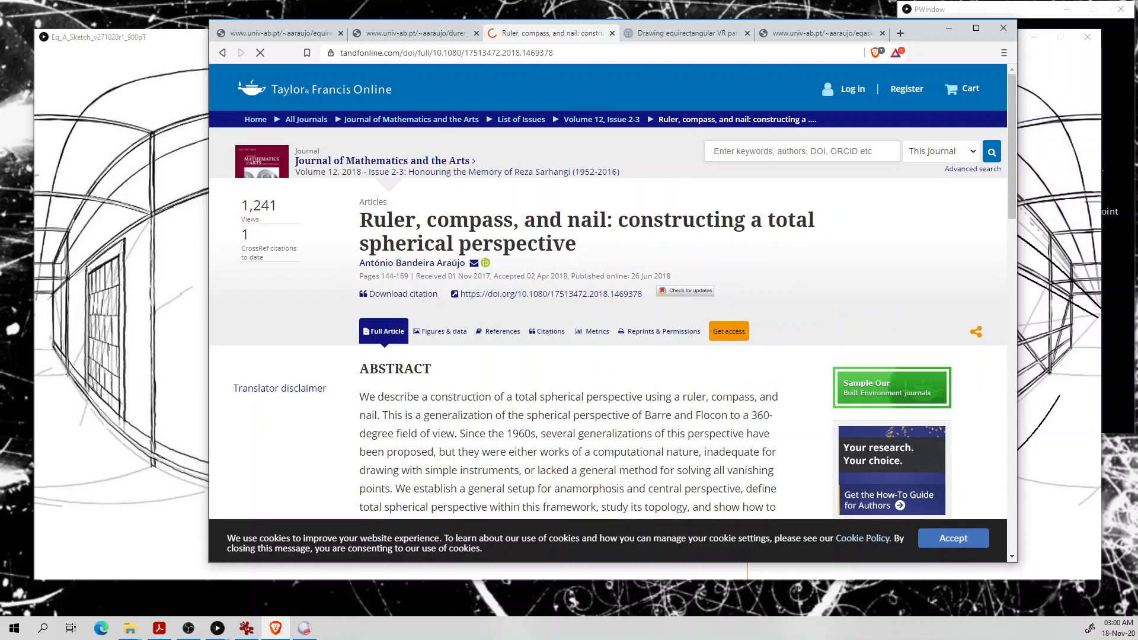
click(223, 53)
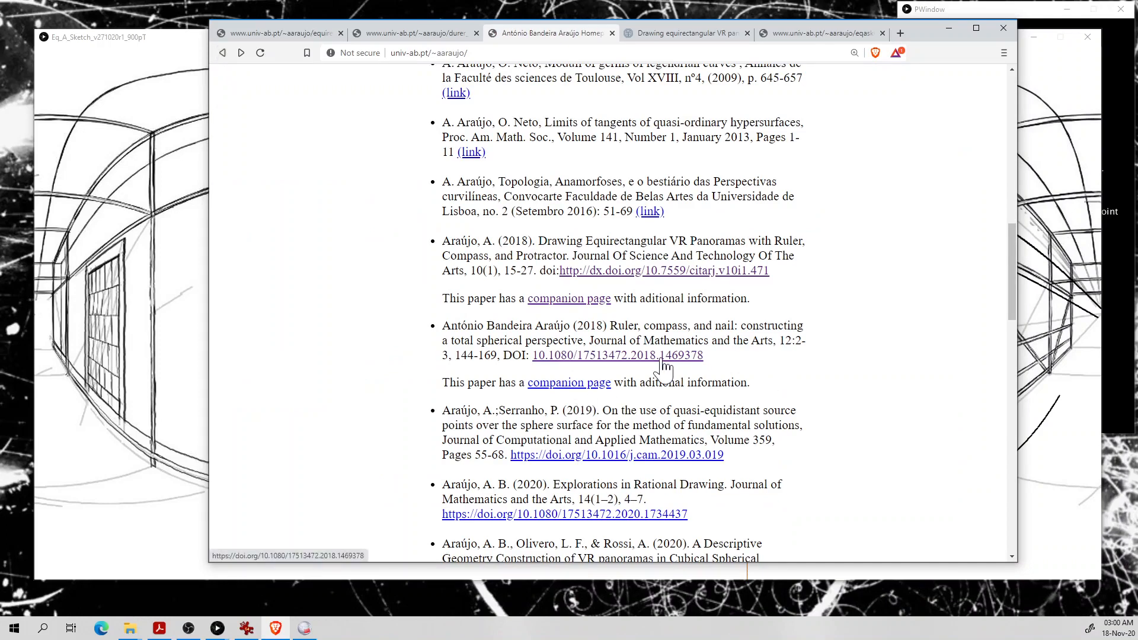
- Open The Full 360 companion page of the ruler, compass, and nail paper and locate the author's manuscript download link
click(589, 390)
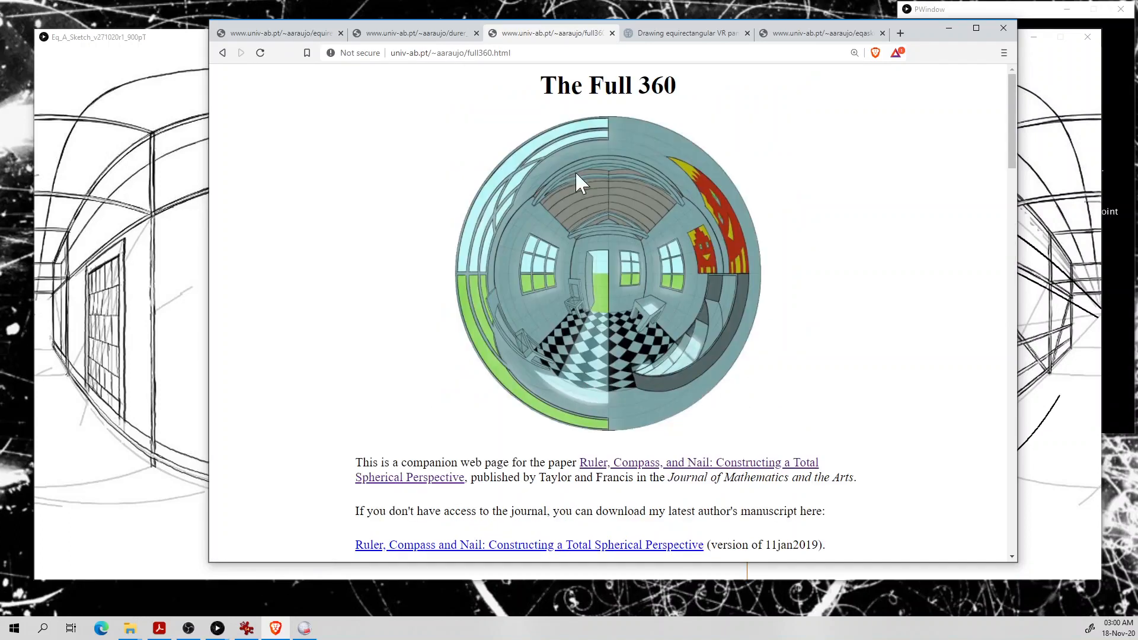
click(222, 53)
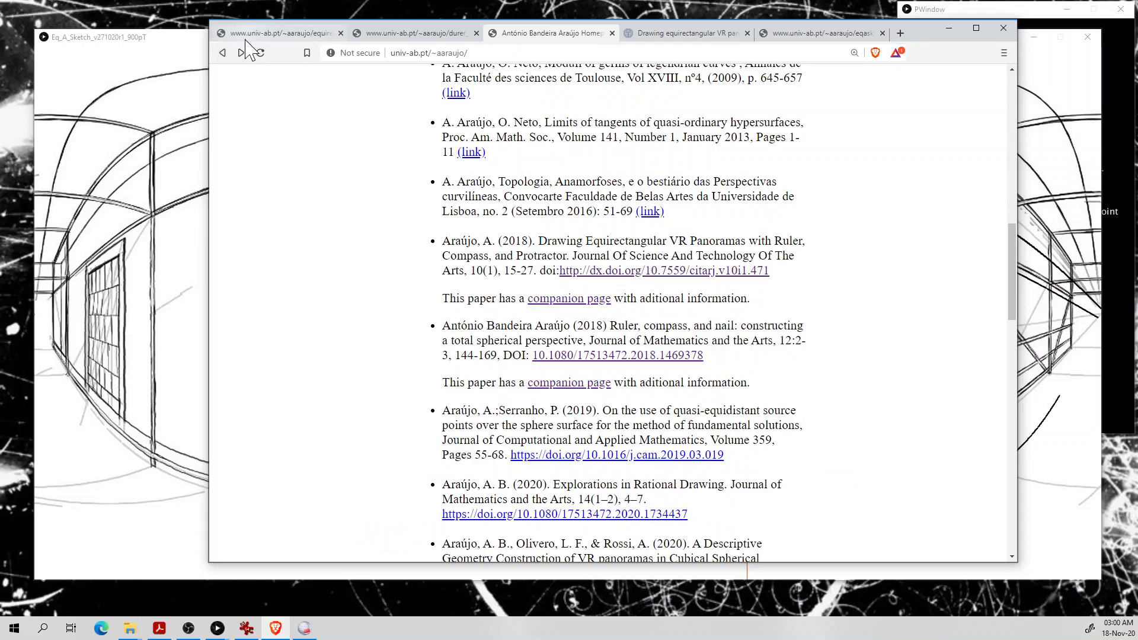
click(242, 53)
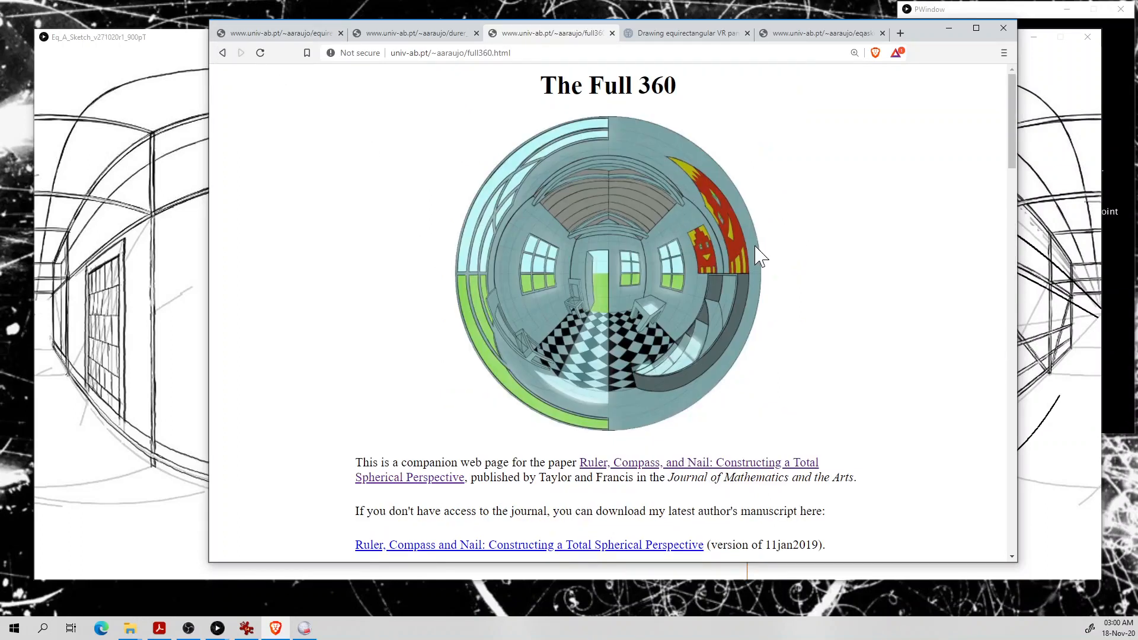
scroll(760, 256, down, 8)
scroll(765, 261, up, 4)
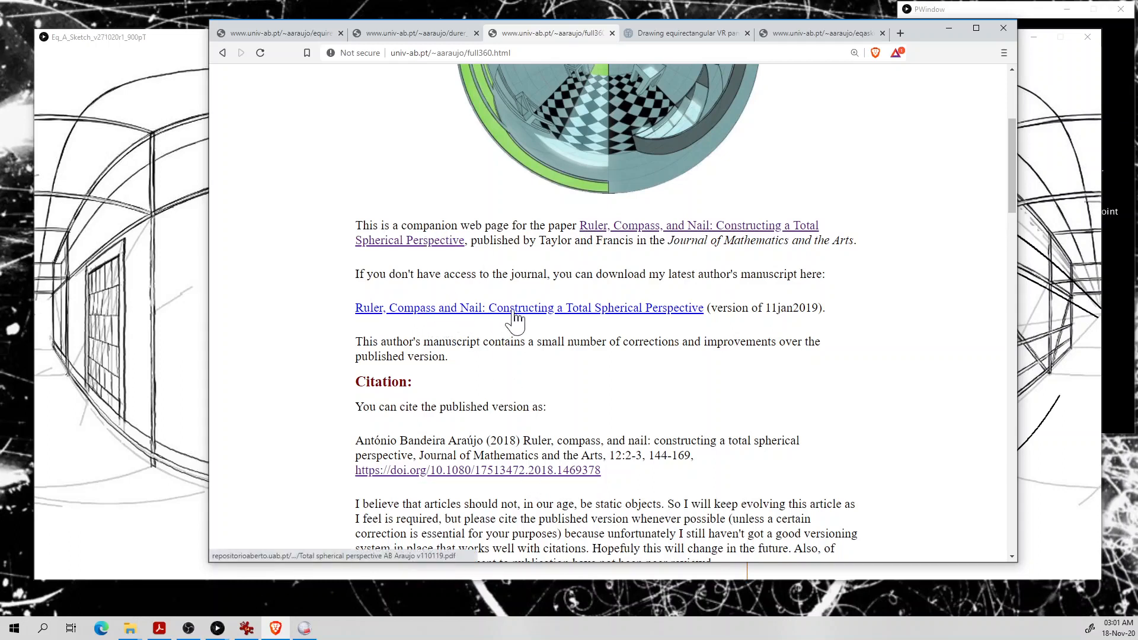
scroll(864, 401, up, 3)
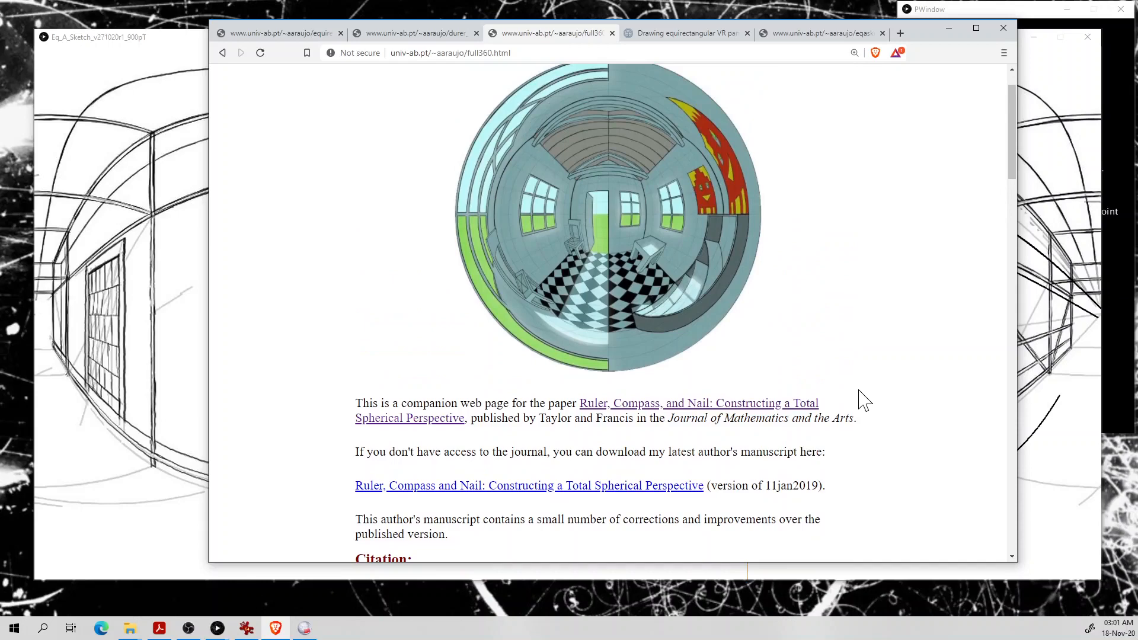
- Skim the companion page's fisheye drawing, nail and Later developments sections, and switch back to the Eq A Sketch drawing window
scroll(864, 400, down, 15)
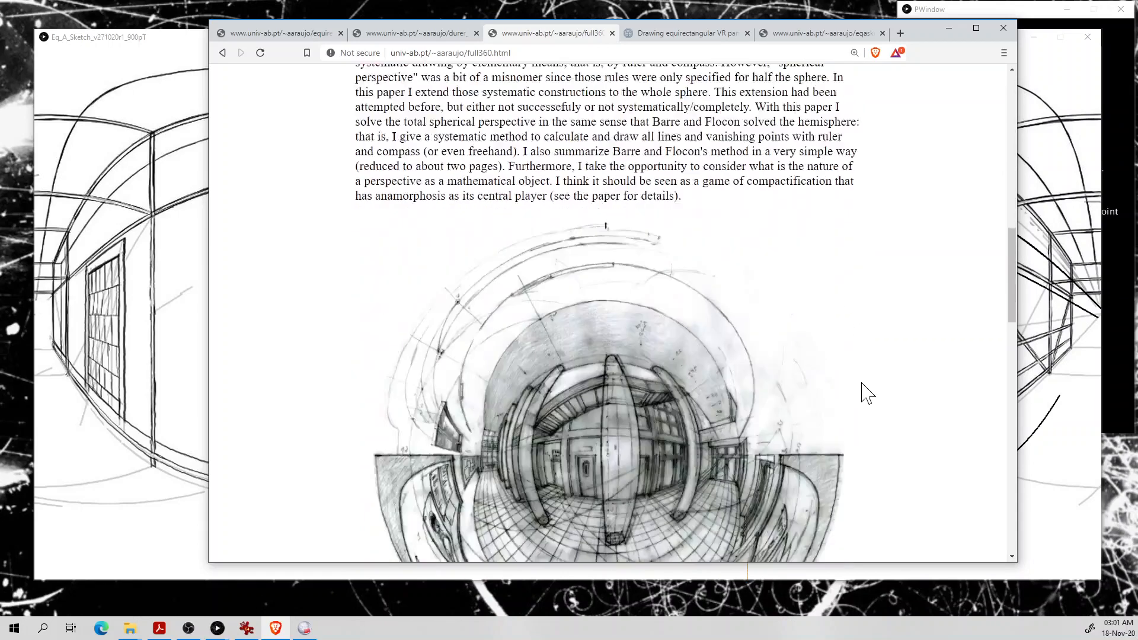
scroll(864, 392, down, 10)
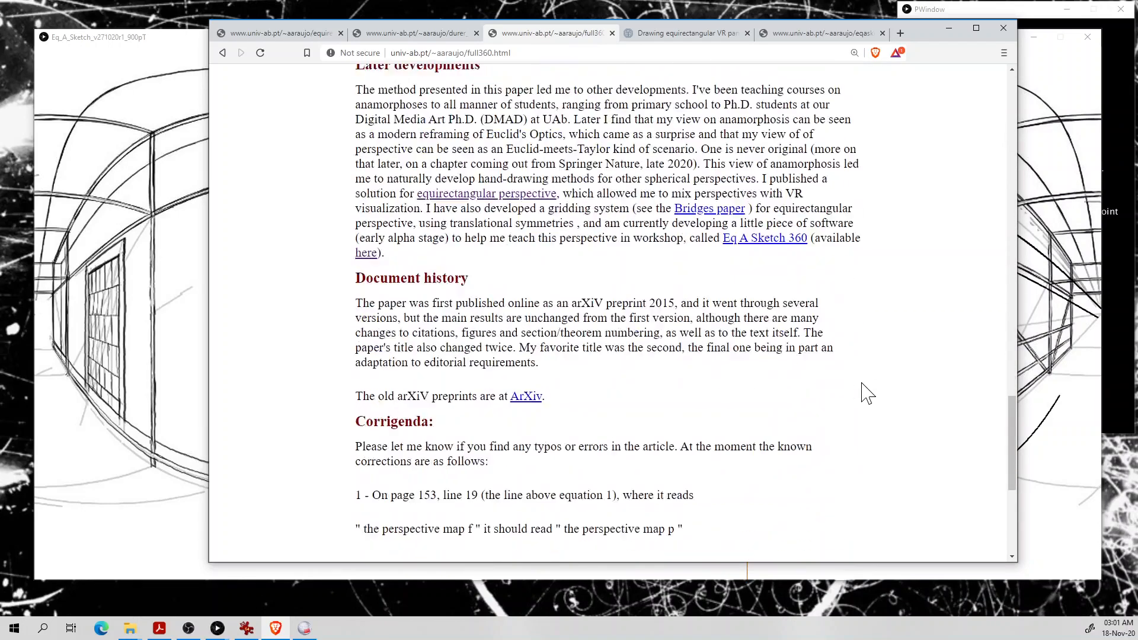
scroll(864, 393, up, 15)
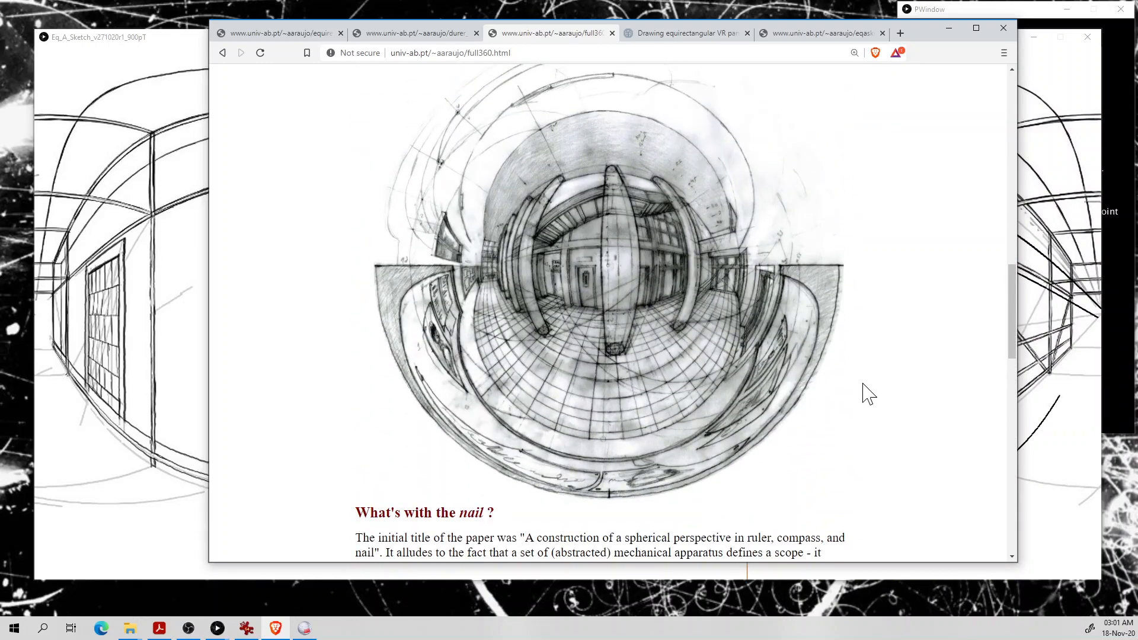
scroll(868, 393, down, 6)
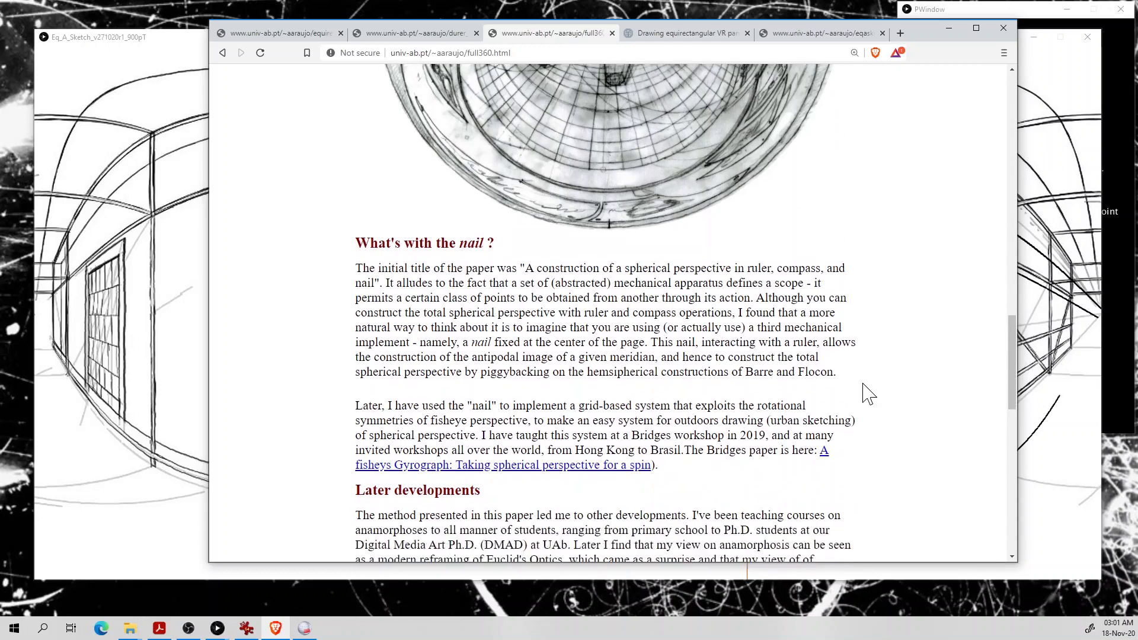
scroll(868, 393, down, 2)
scroll(869, 394, up, 1)
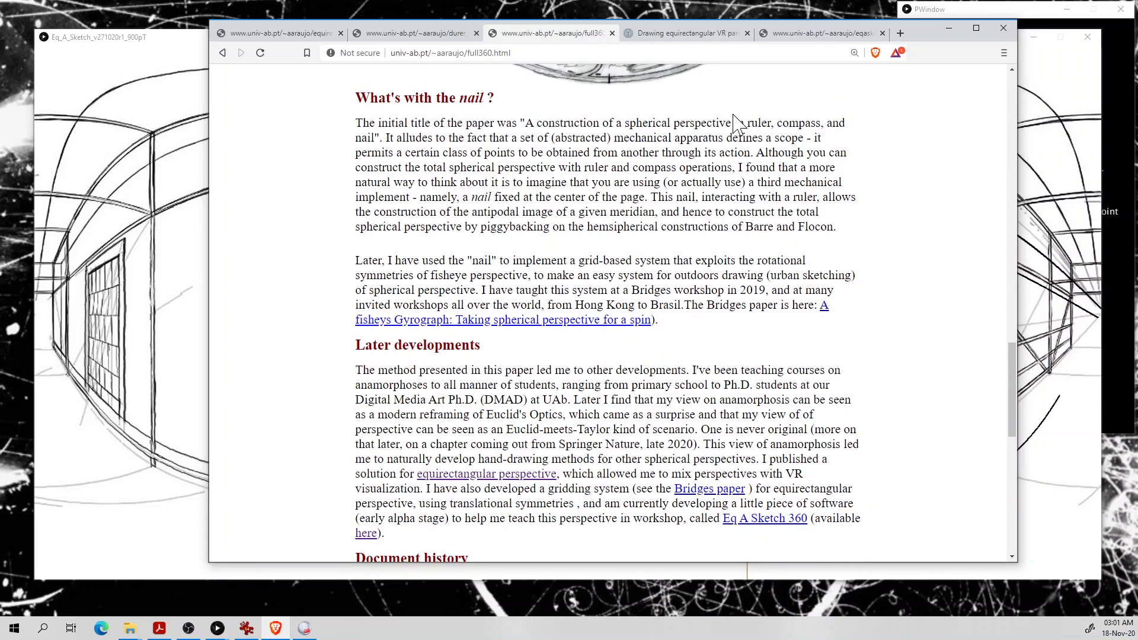
click(129, 202)
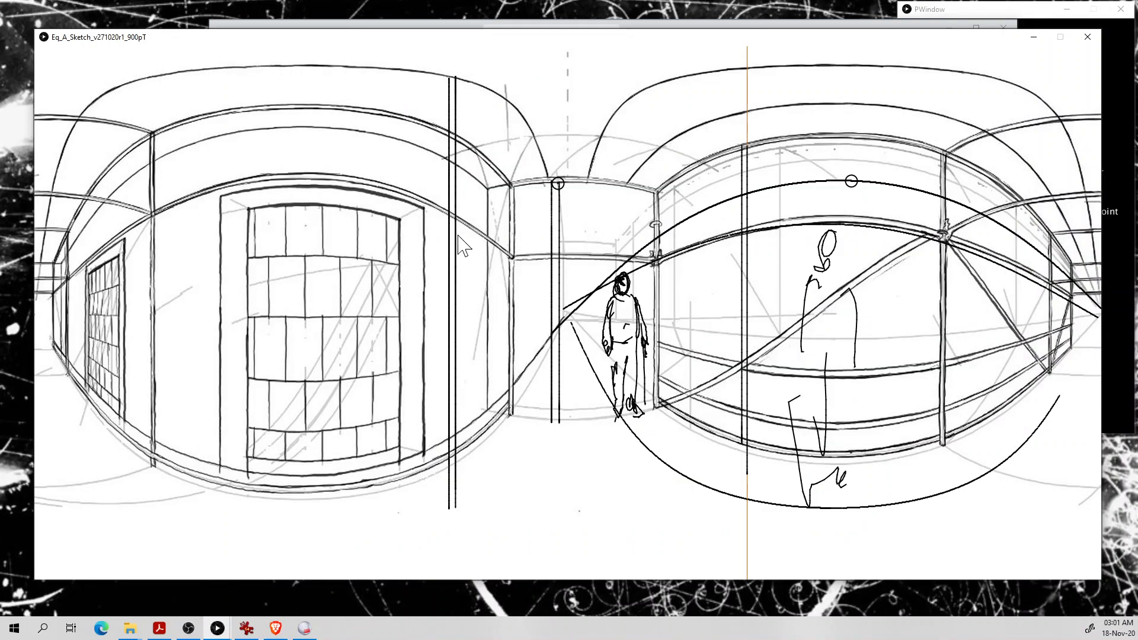